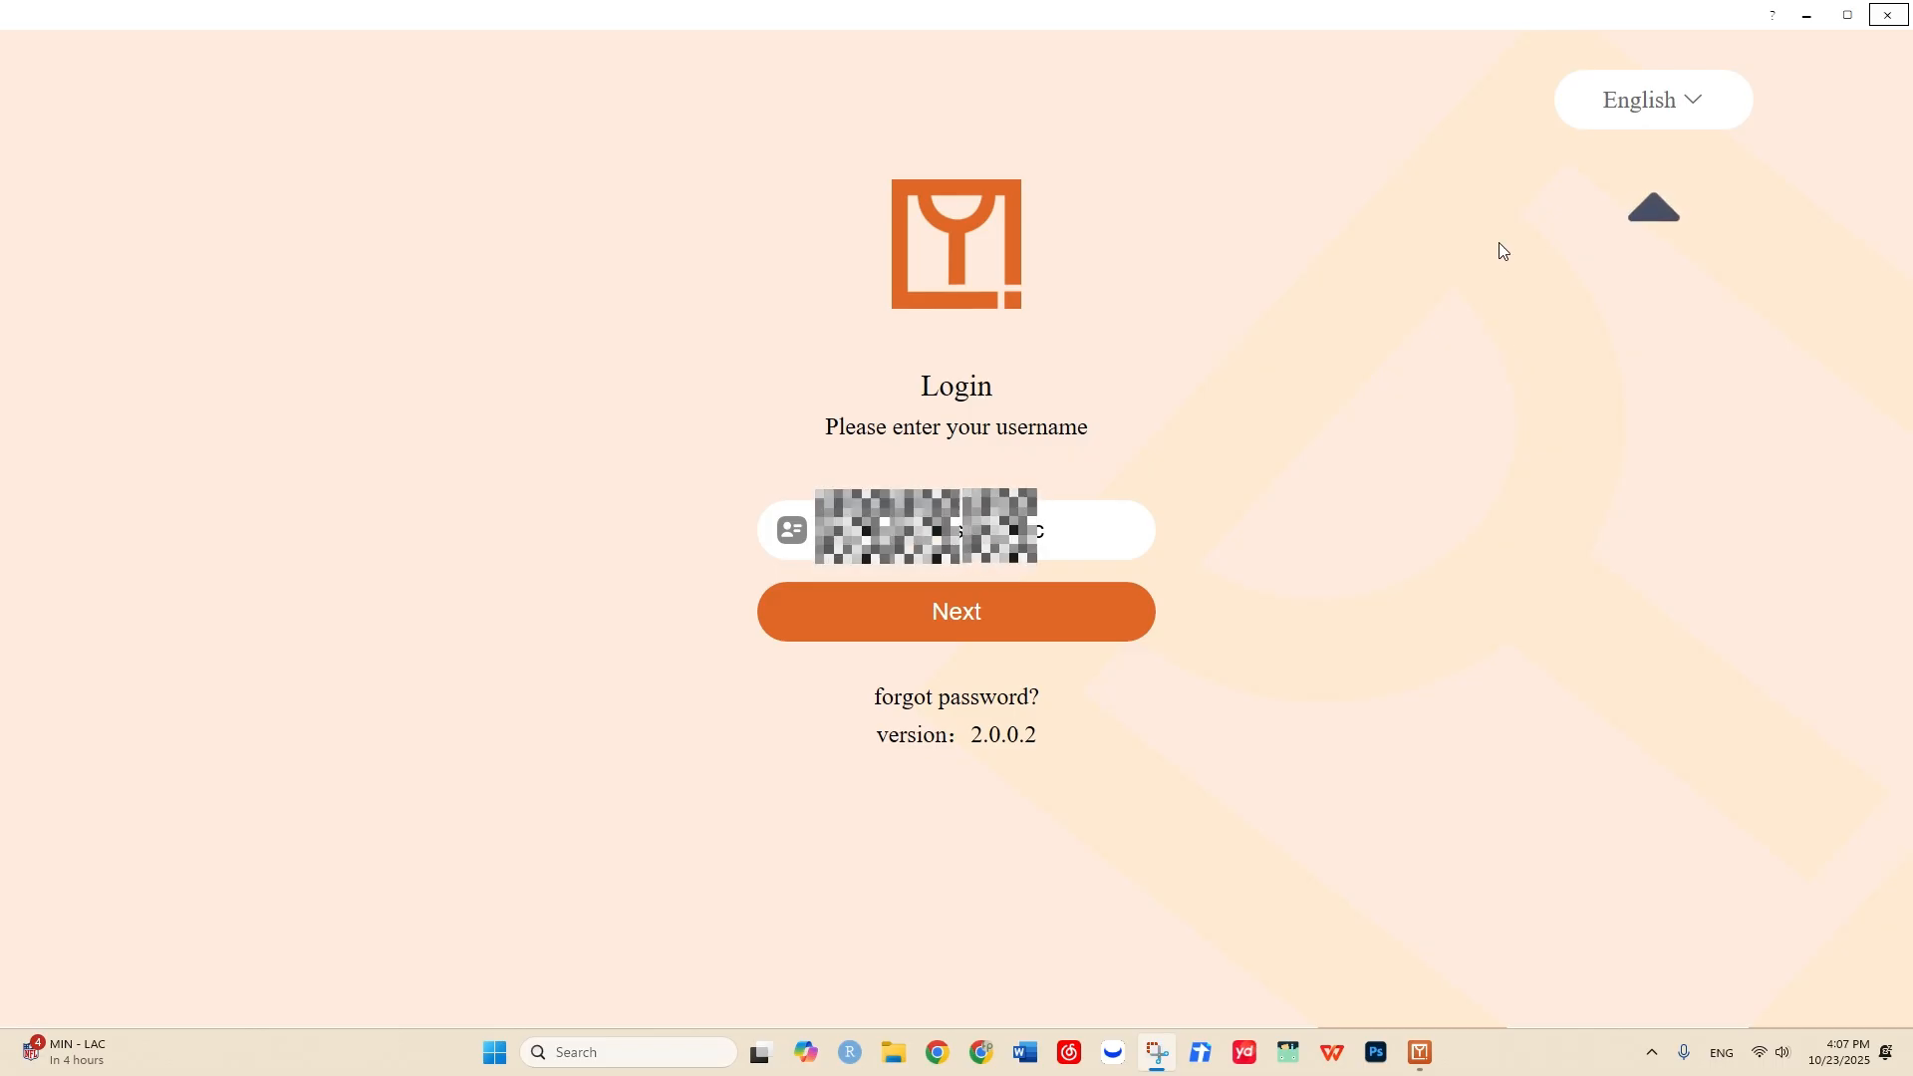
- Check the available interface languages and the forgotten-password form, leaving both unchanged
left_click(1638, 102)
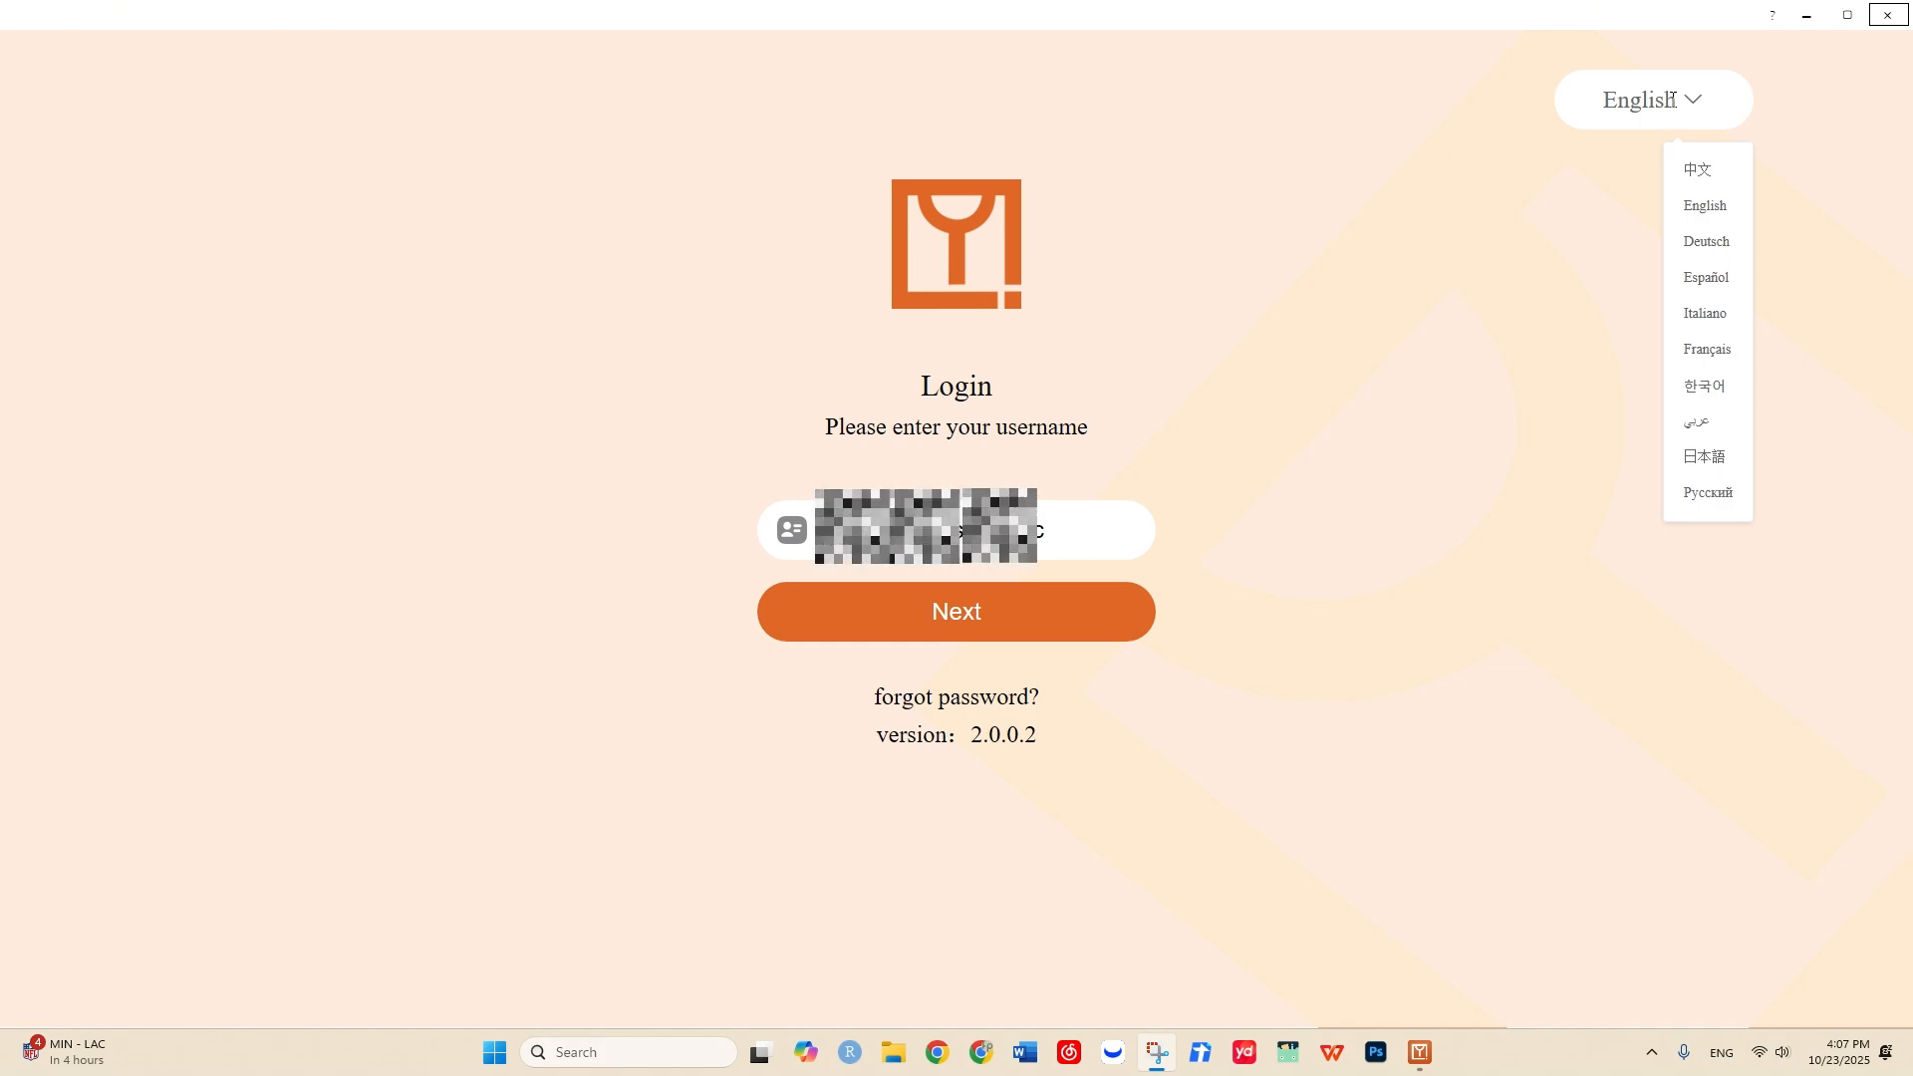
left_click(397, 735)
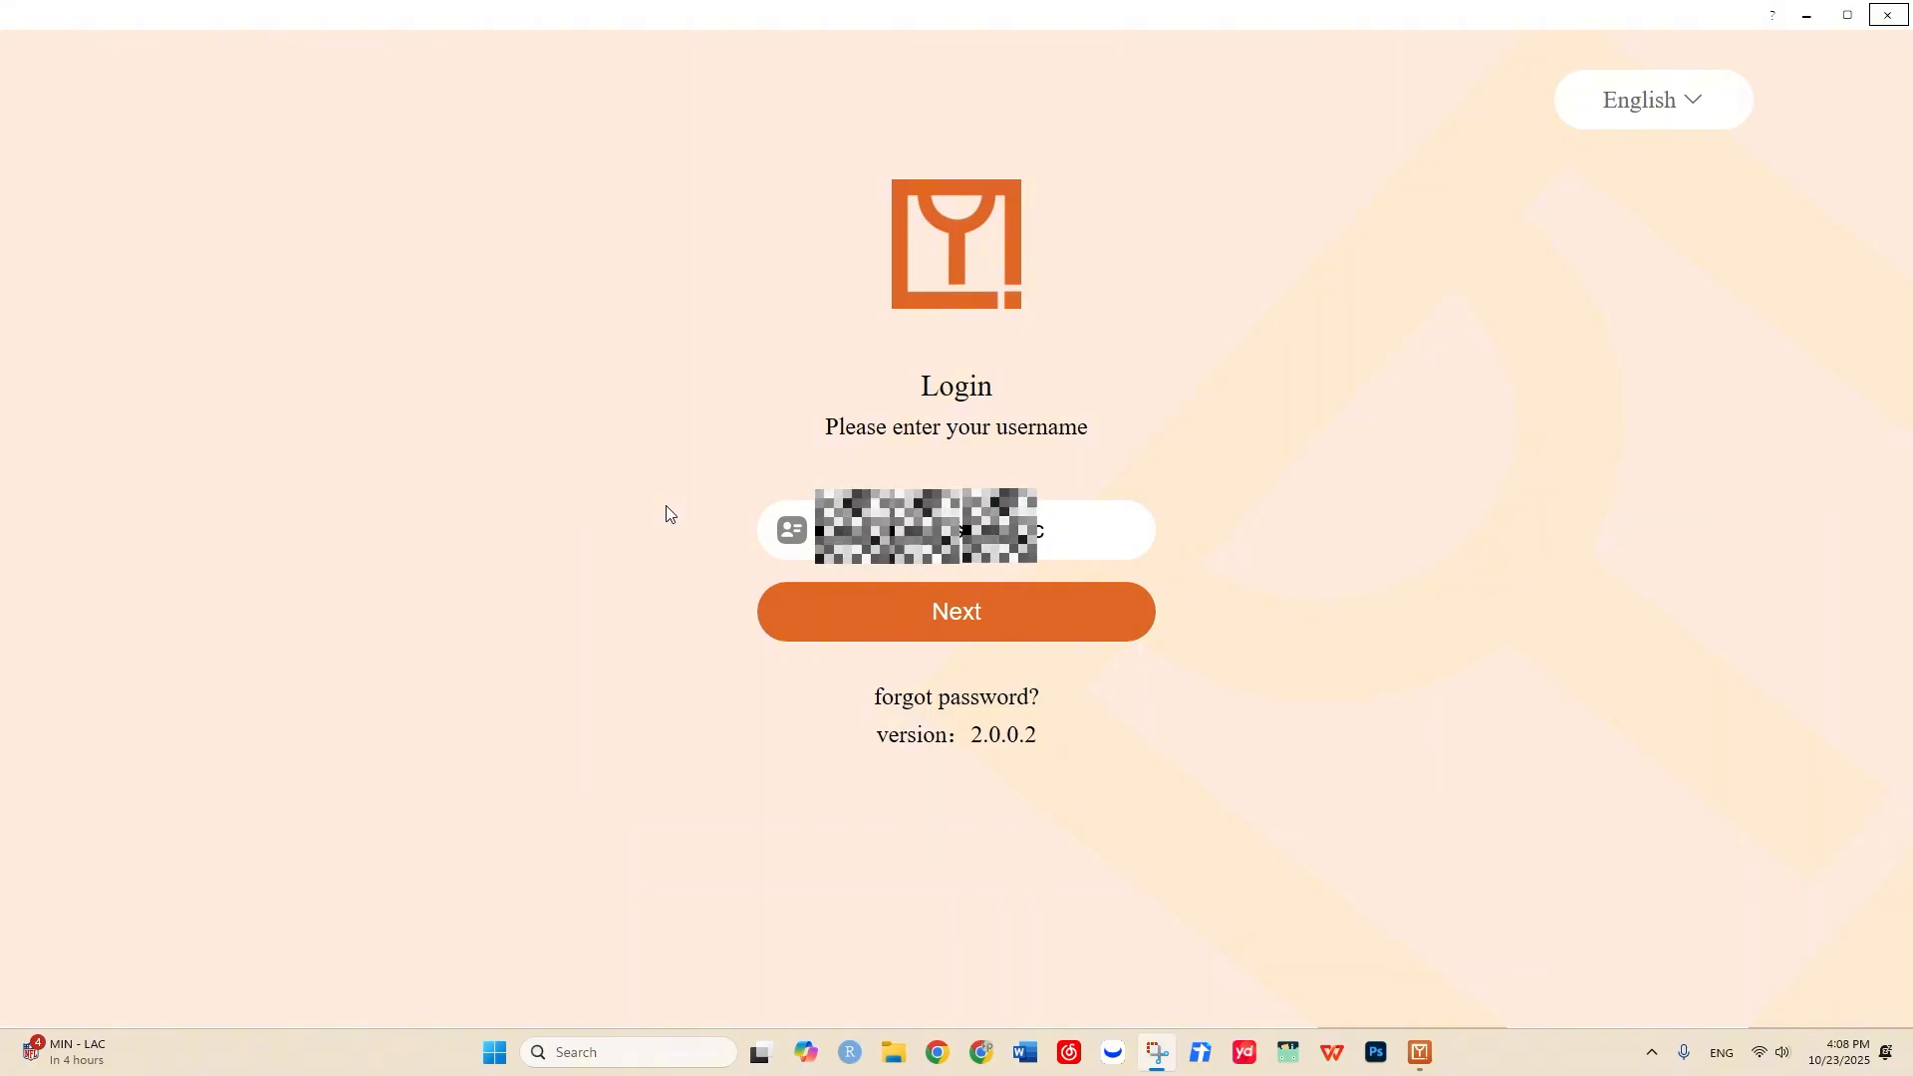
left_click(934, 701)
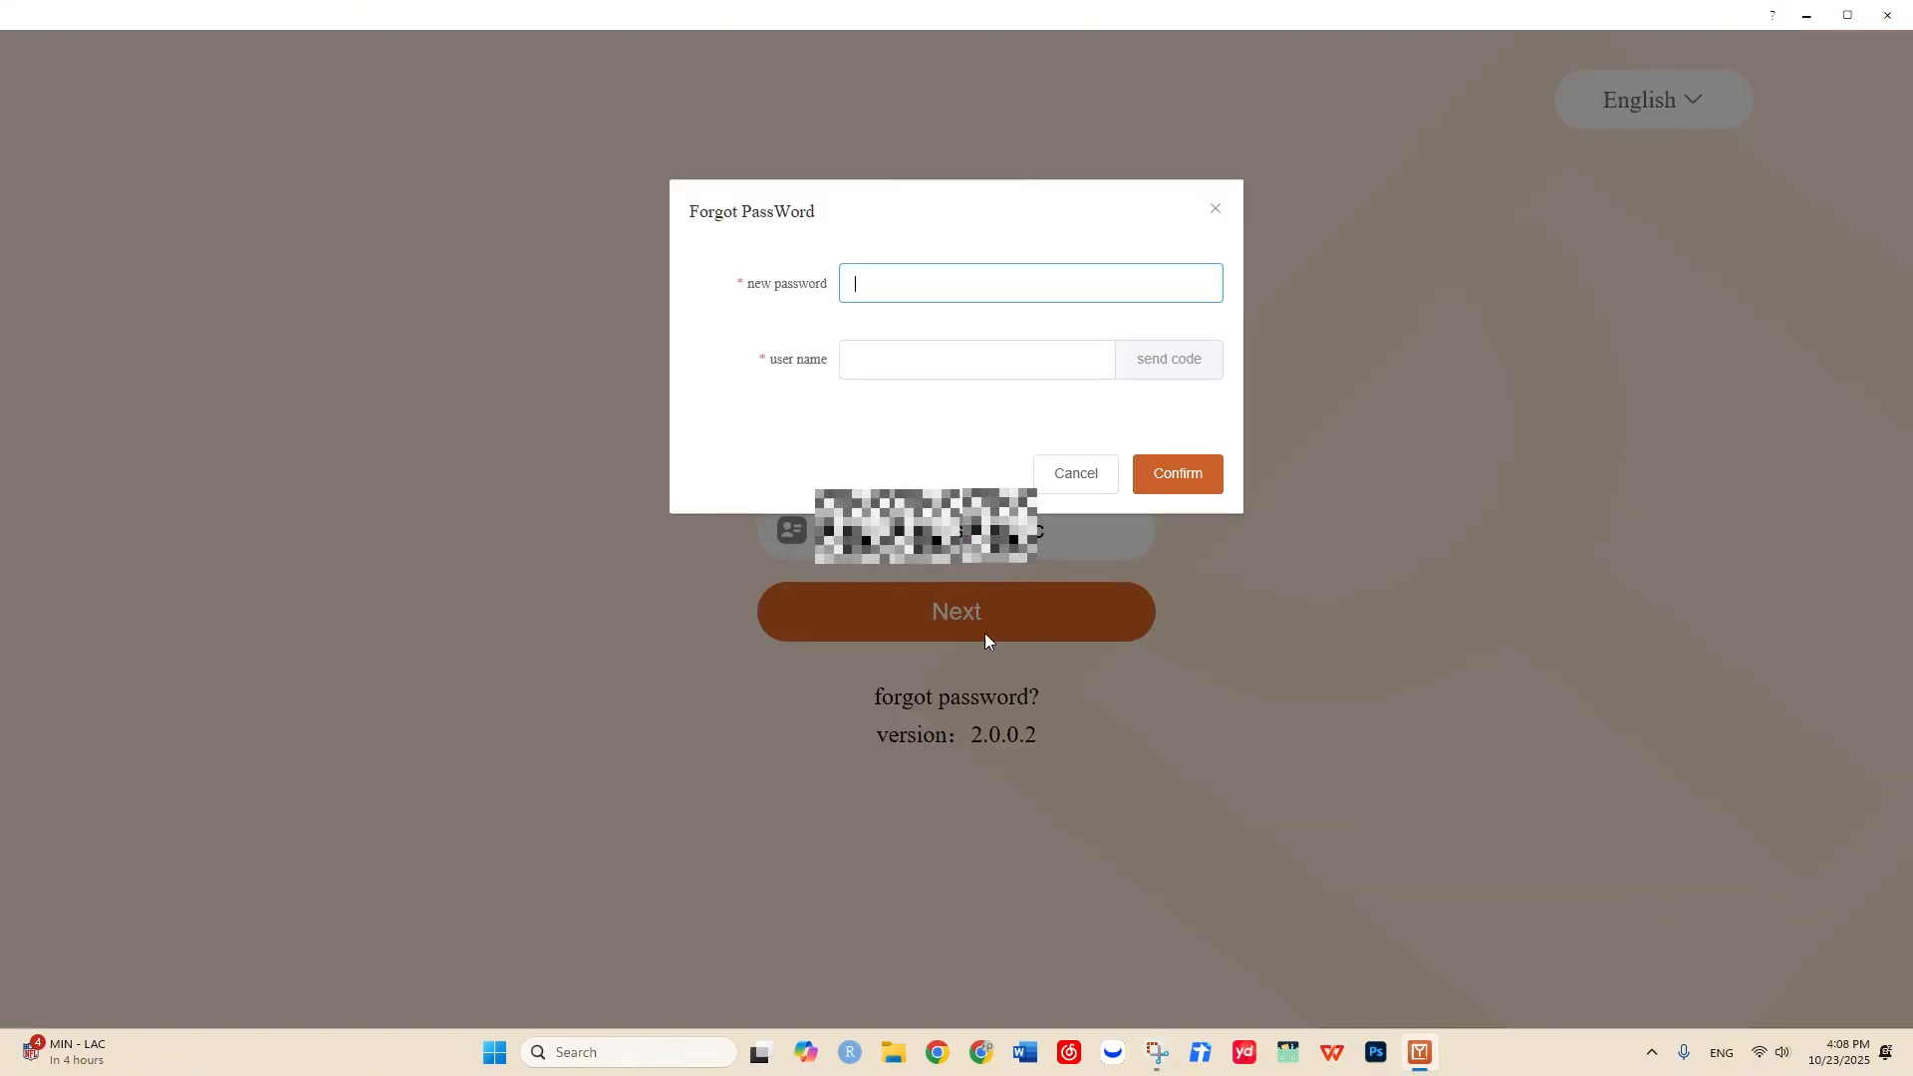
left_click(1078, 482)
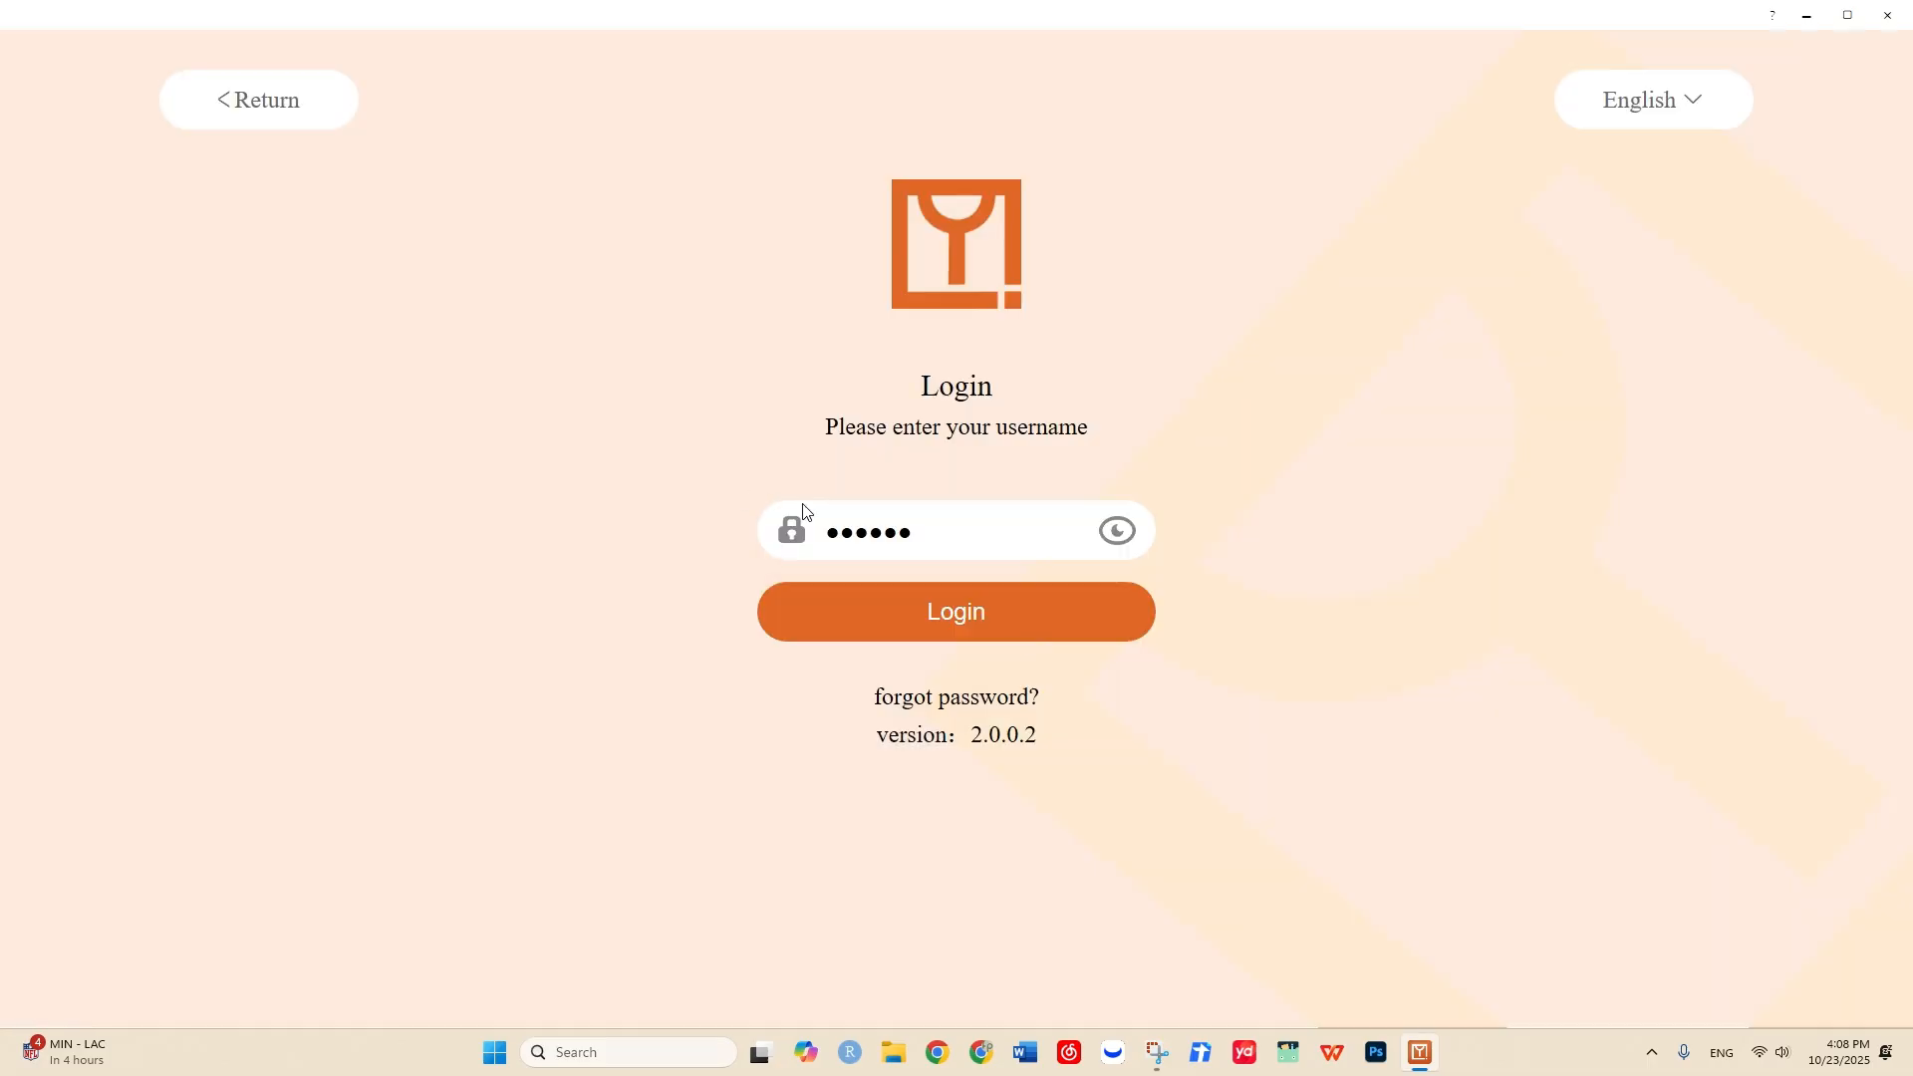
- Log in to the account and bring up the General Data filters, keeping the category at All
left_click(1032, 631)
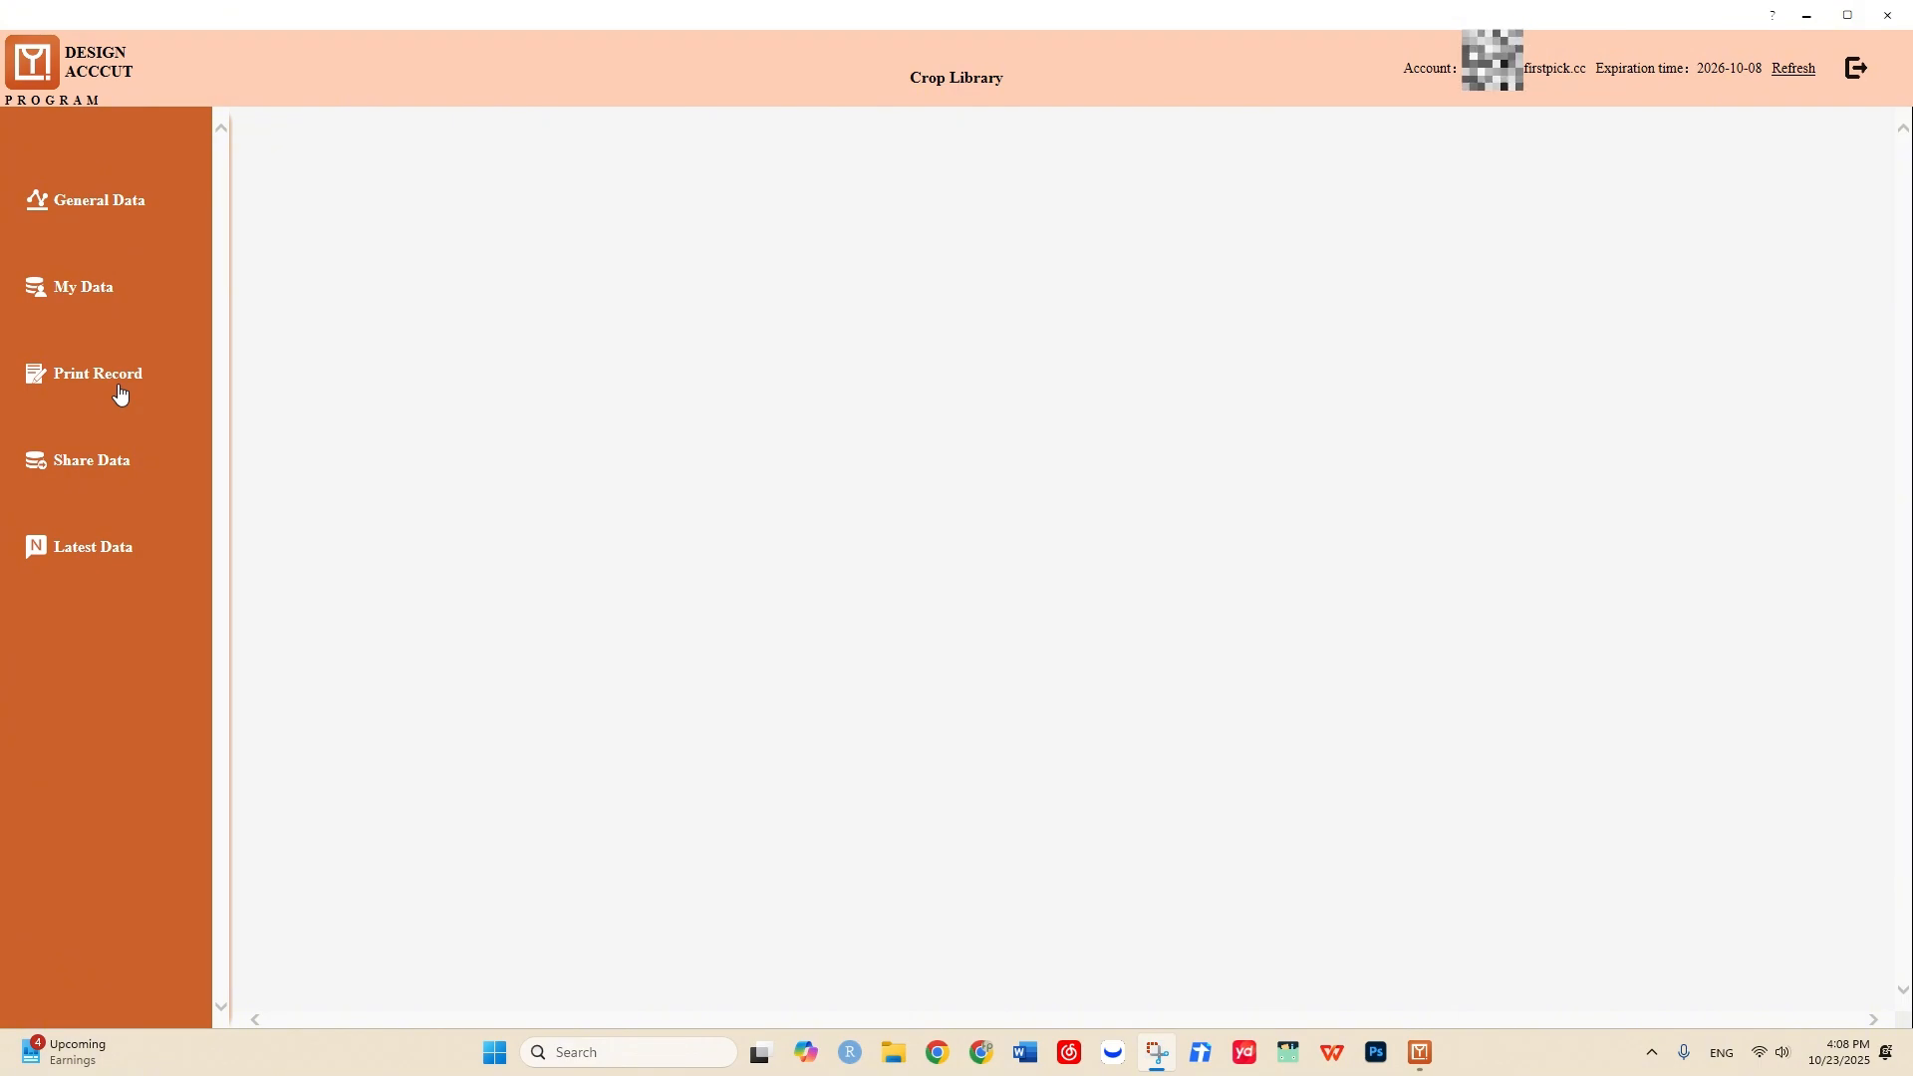
left_click(136, 199)
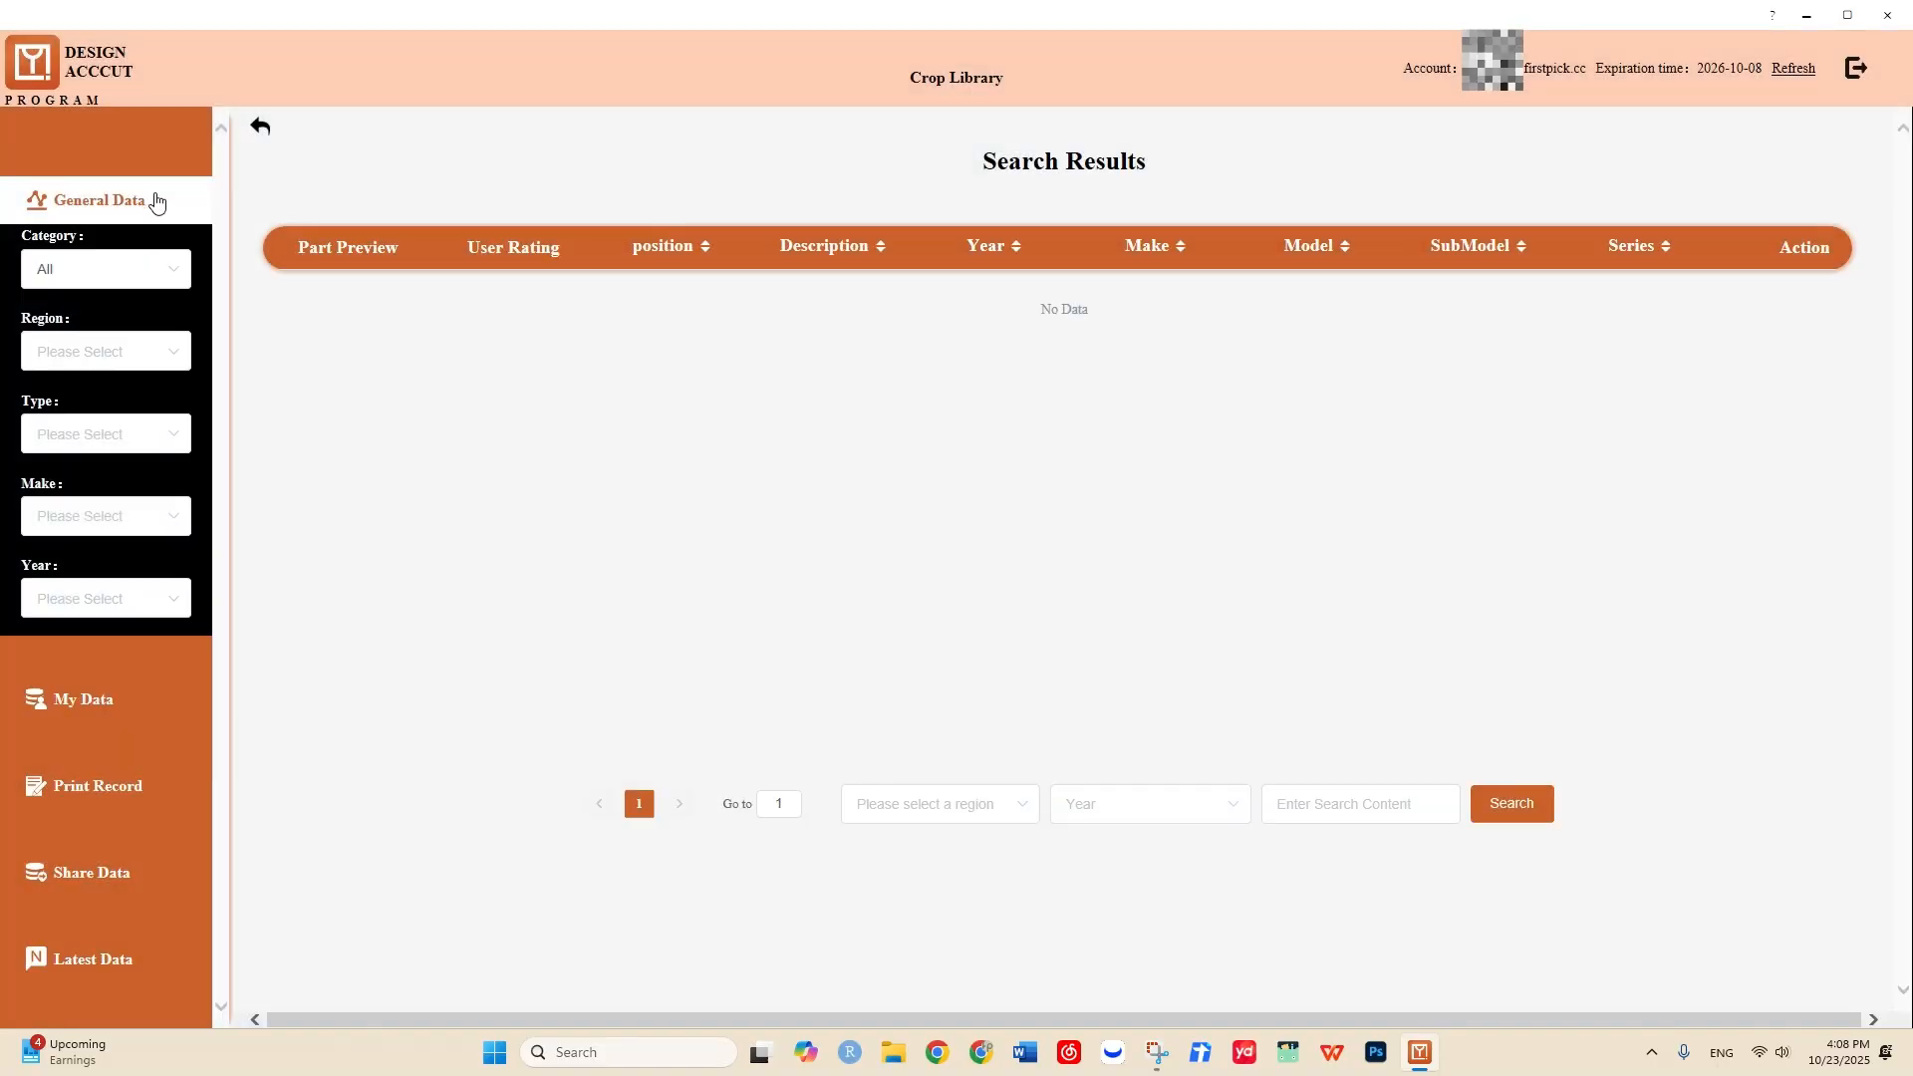
left_click(152, 284)
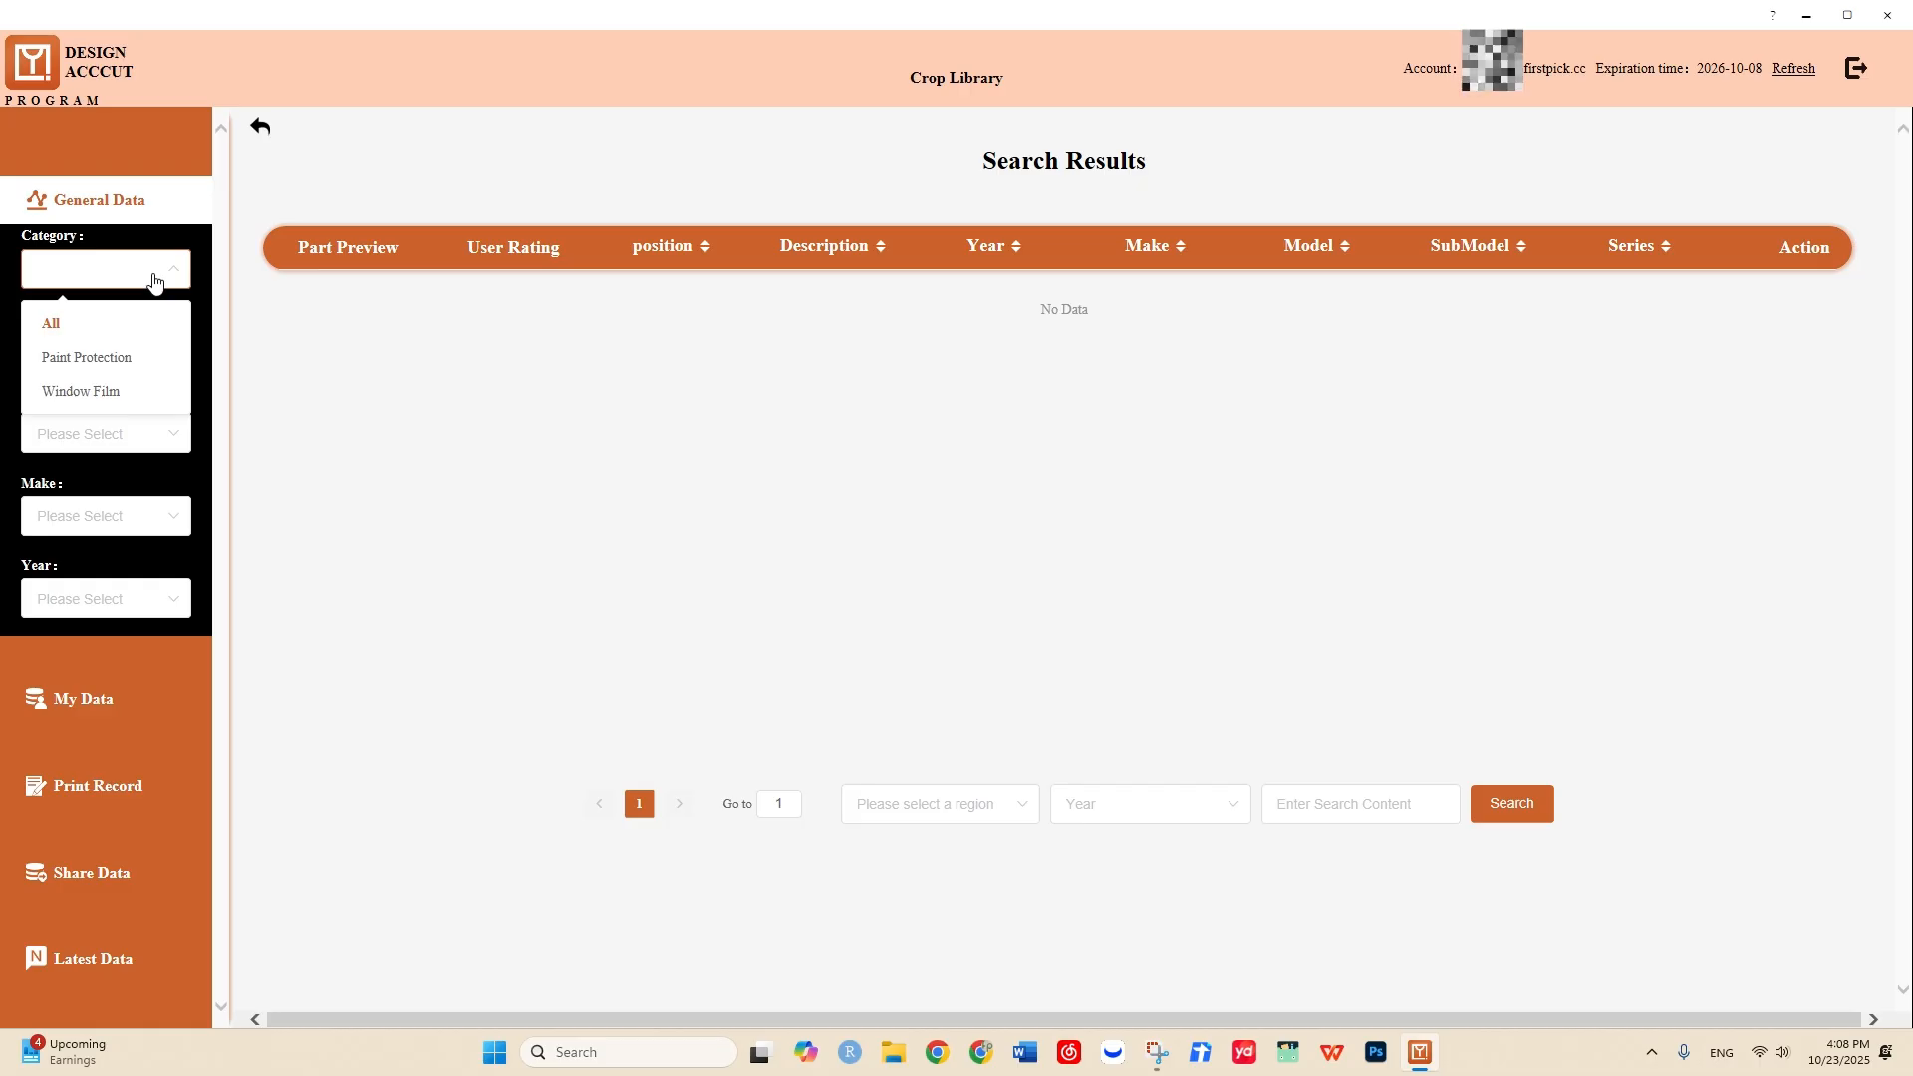
left_click(155, 283)
left_click(157, 284)
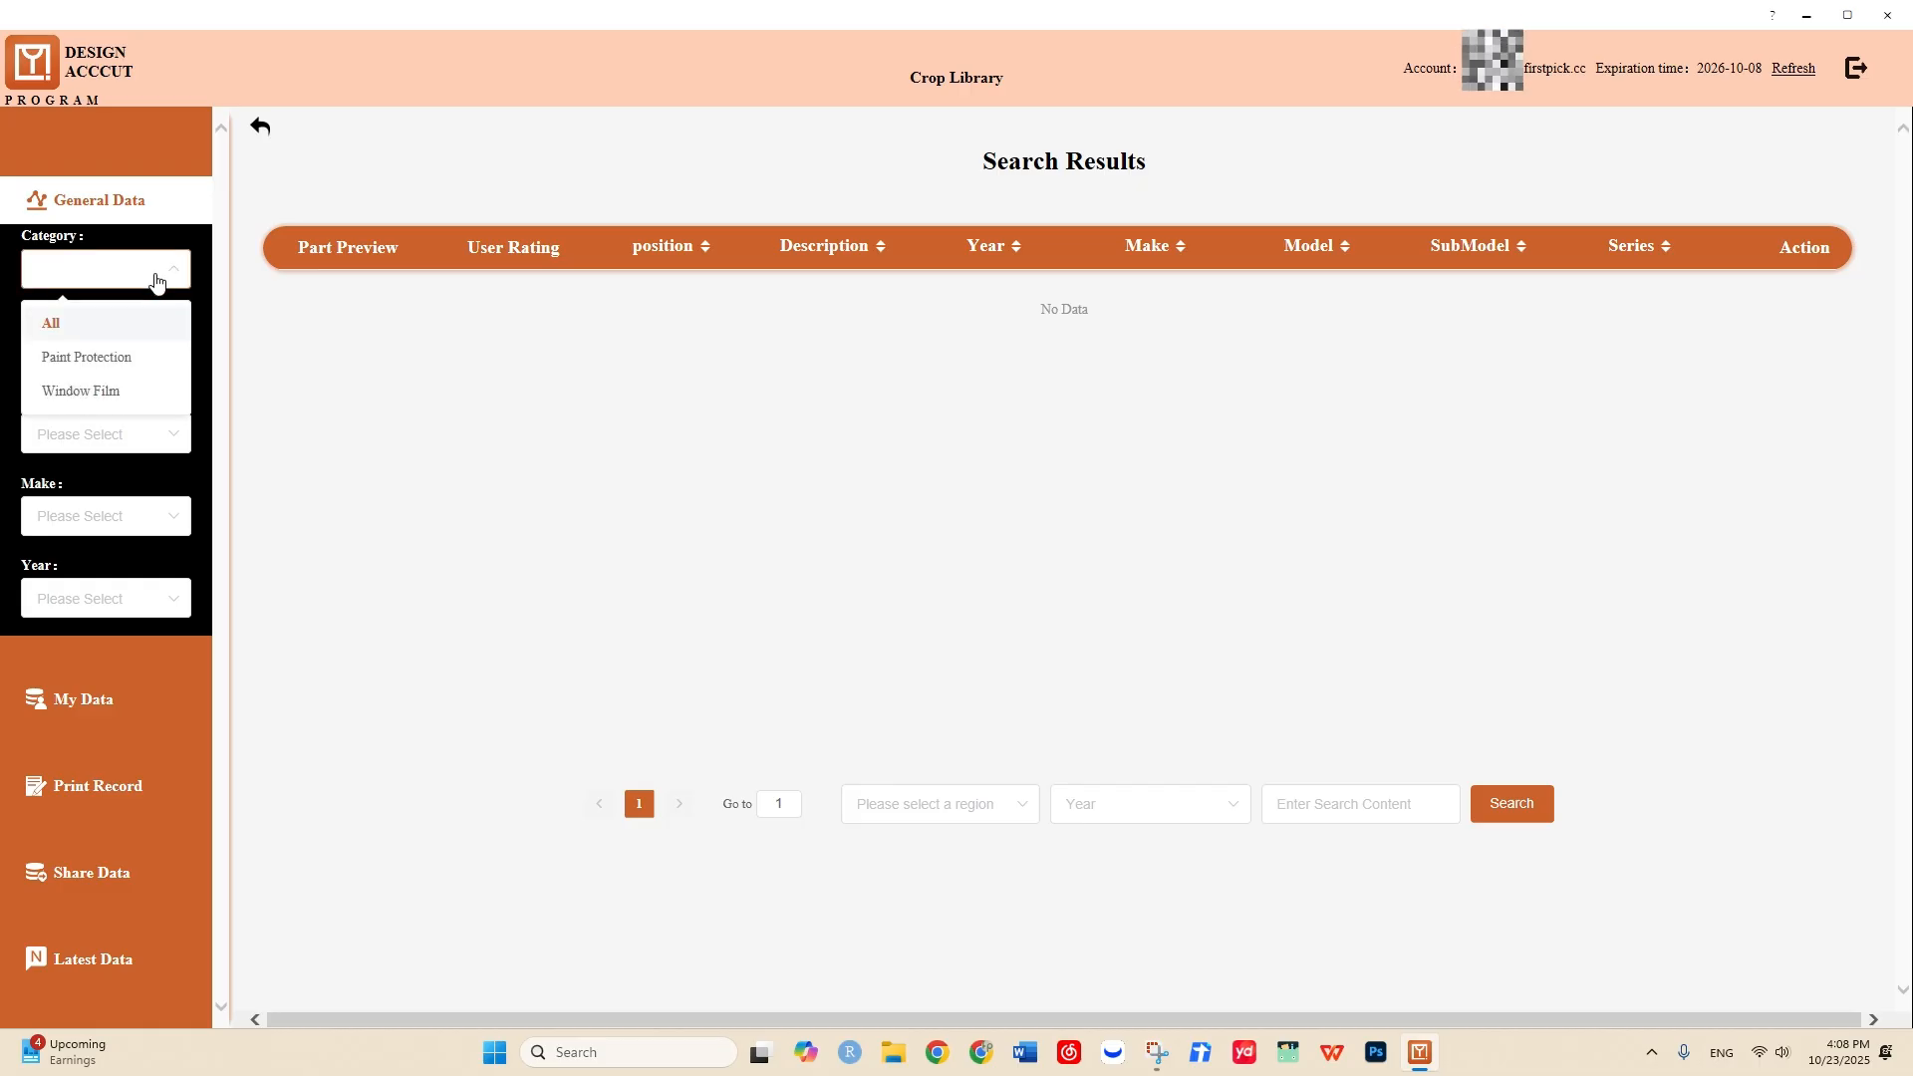
left_click(156, 282)
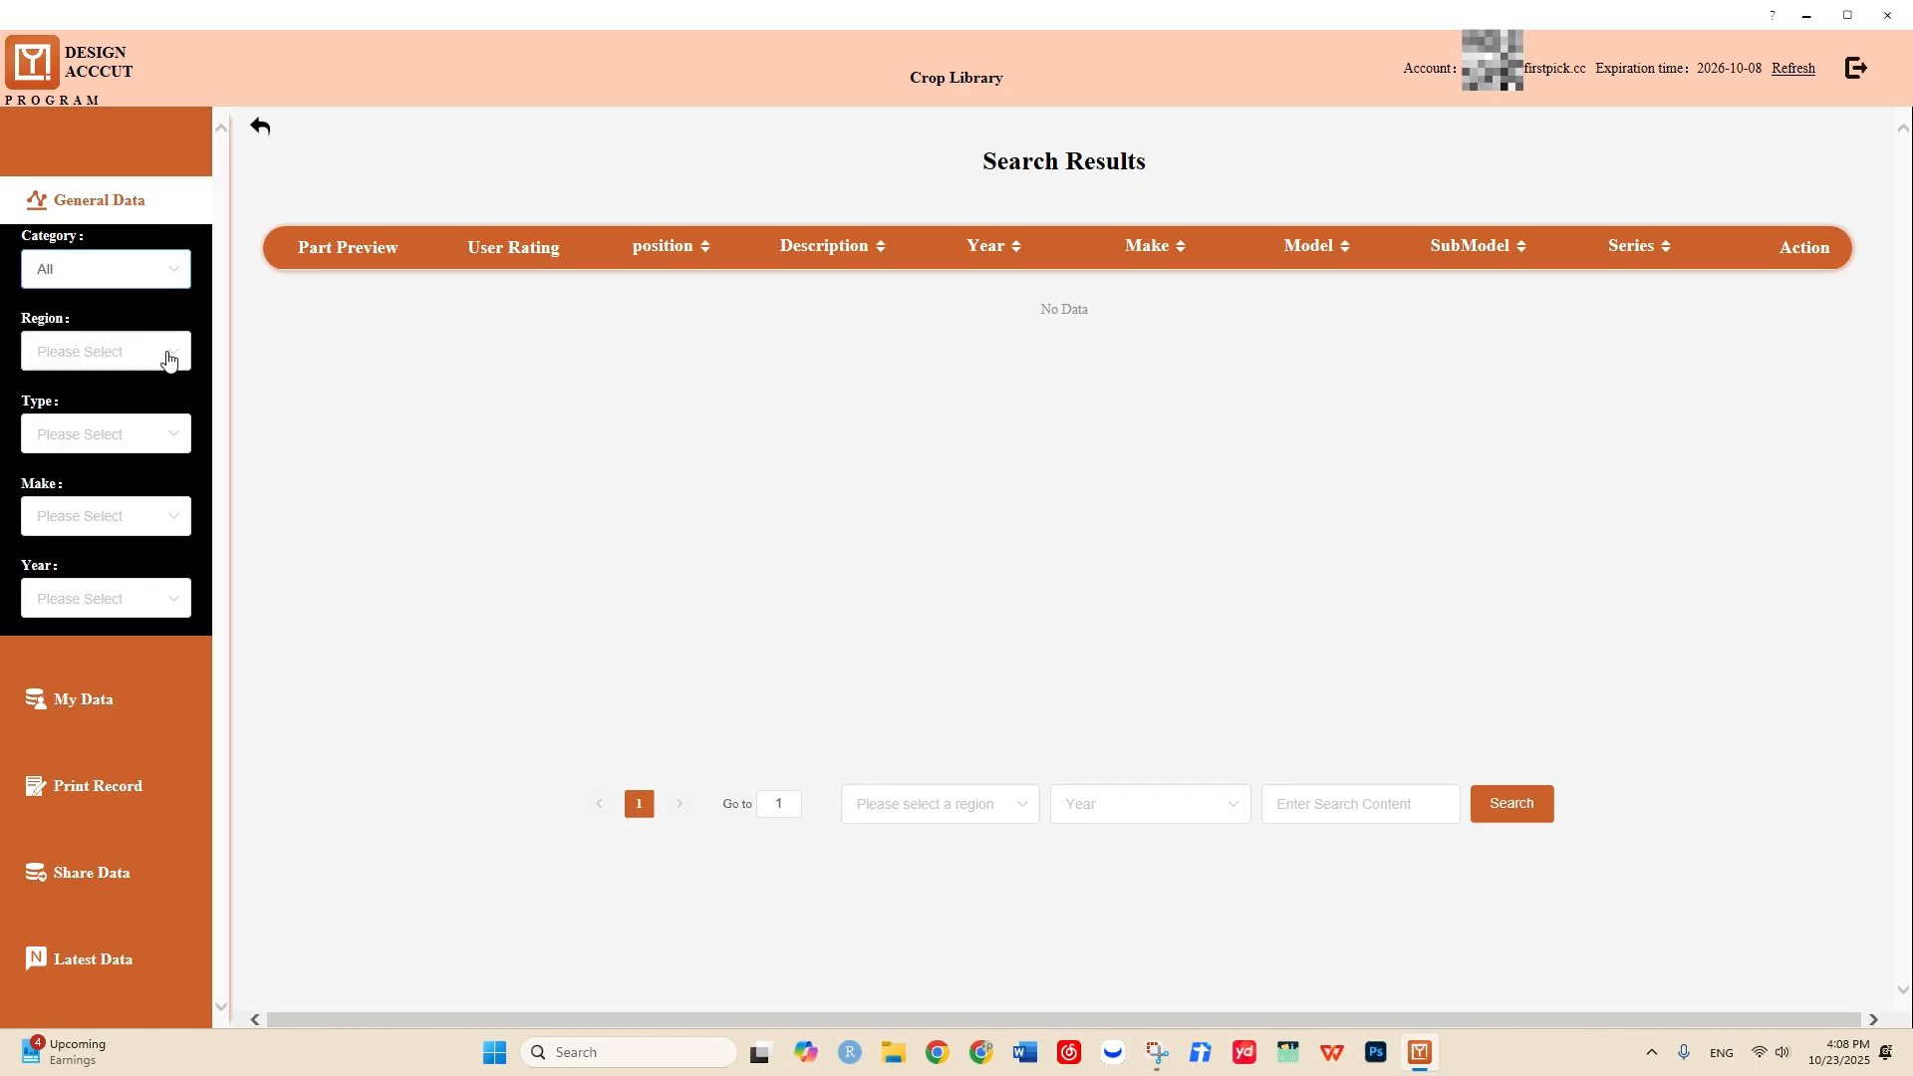
- Filter the general data by region US and vehicle type Passenger Cars
left_click(169, 360)
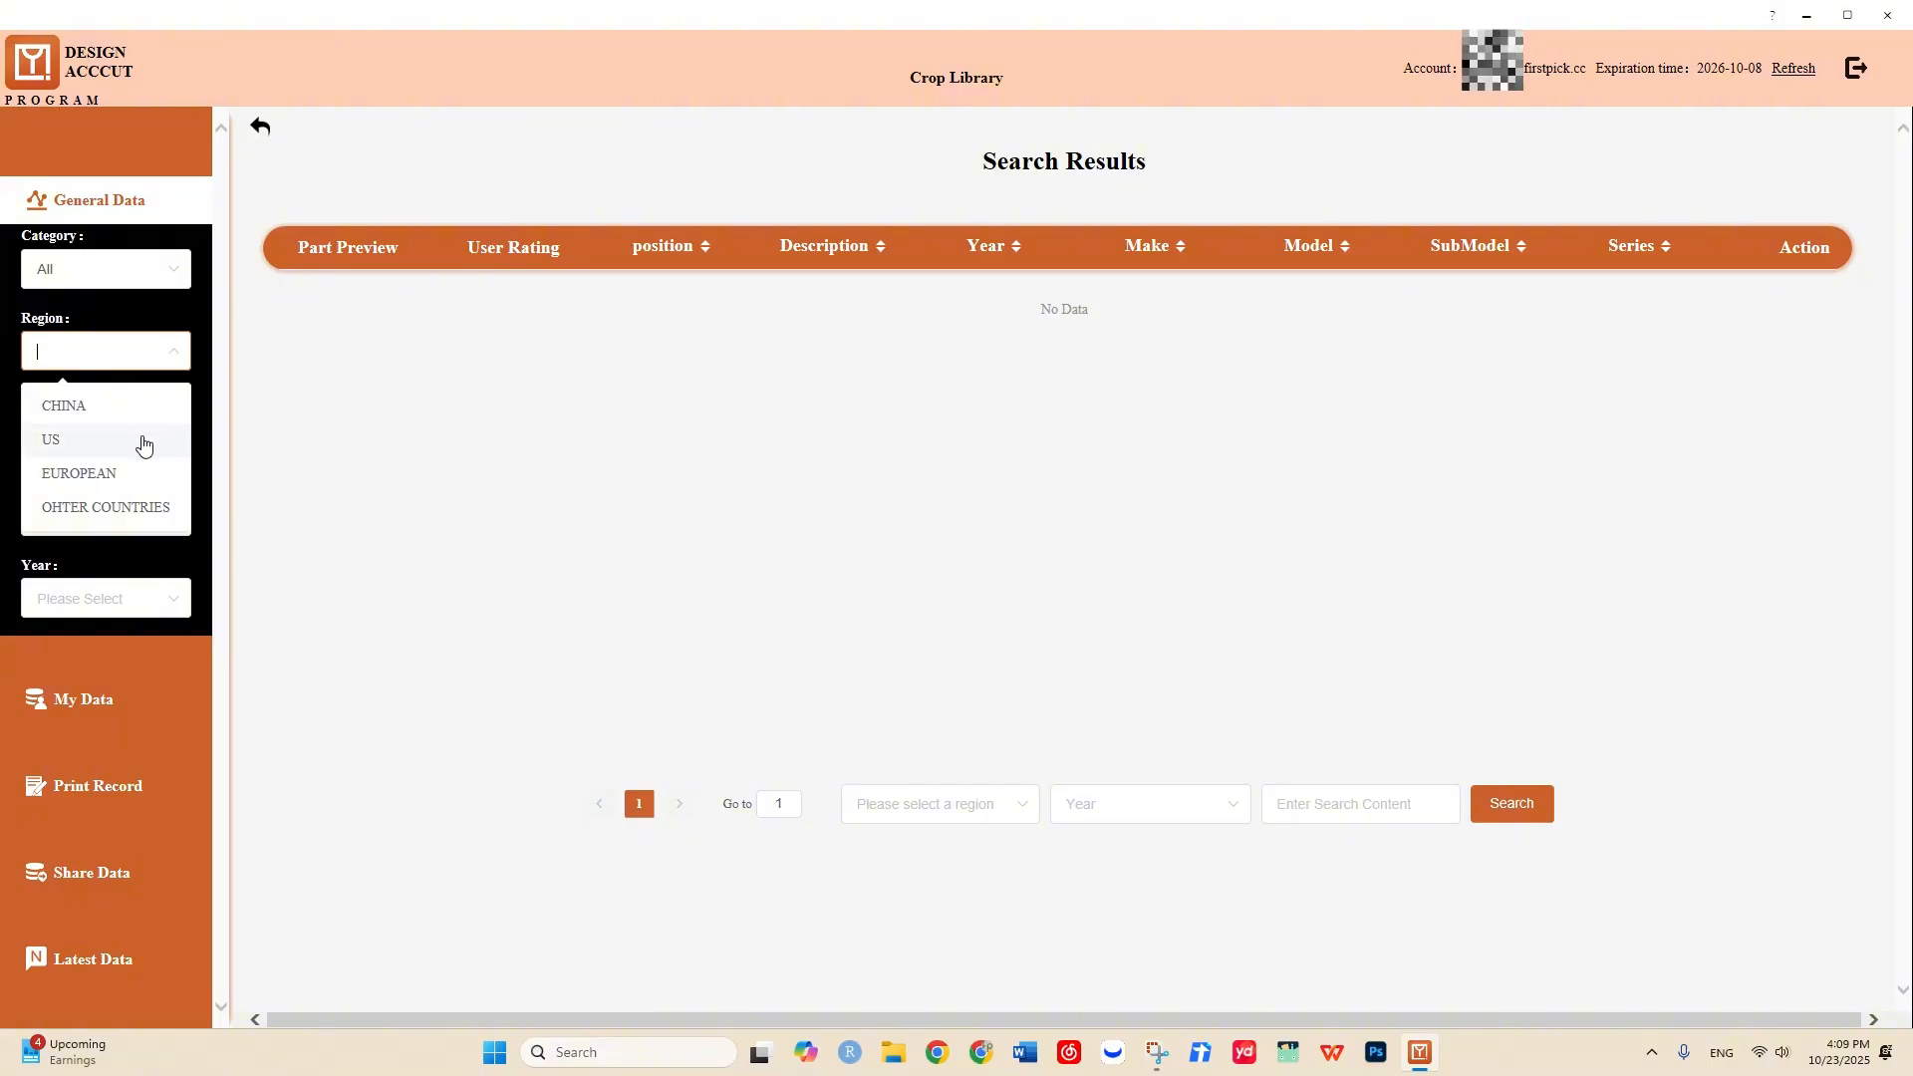
left_click(142, 442)
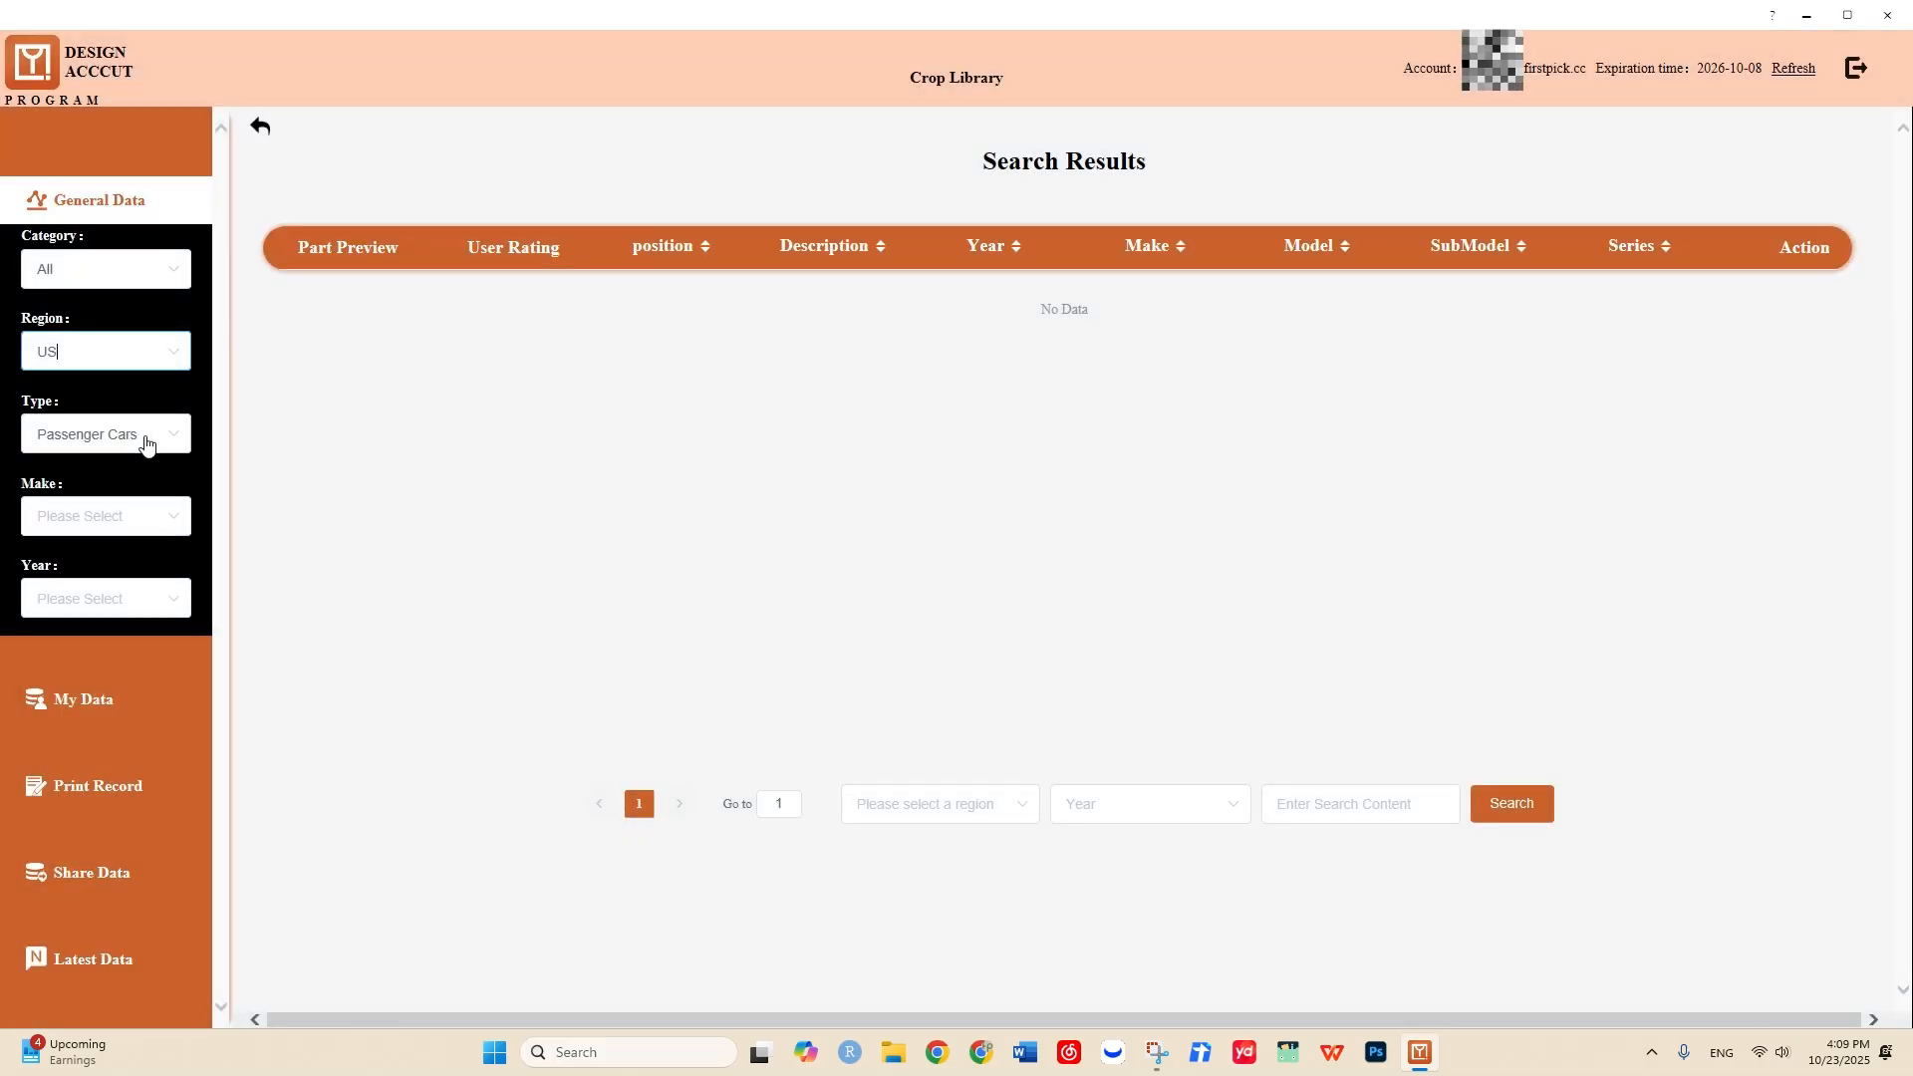
left_click(145, 442)
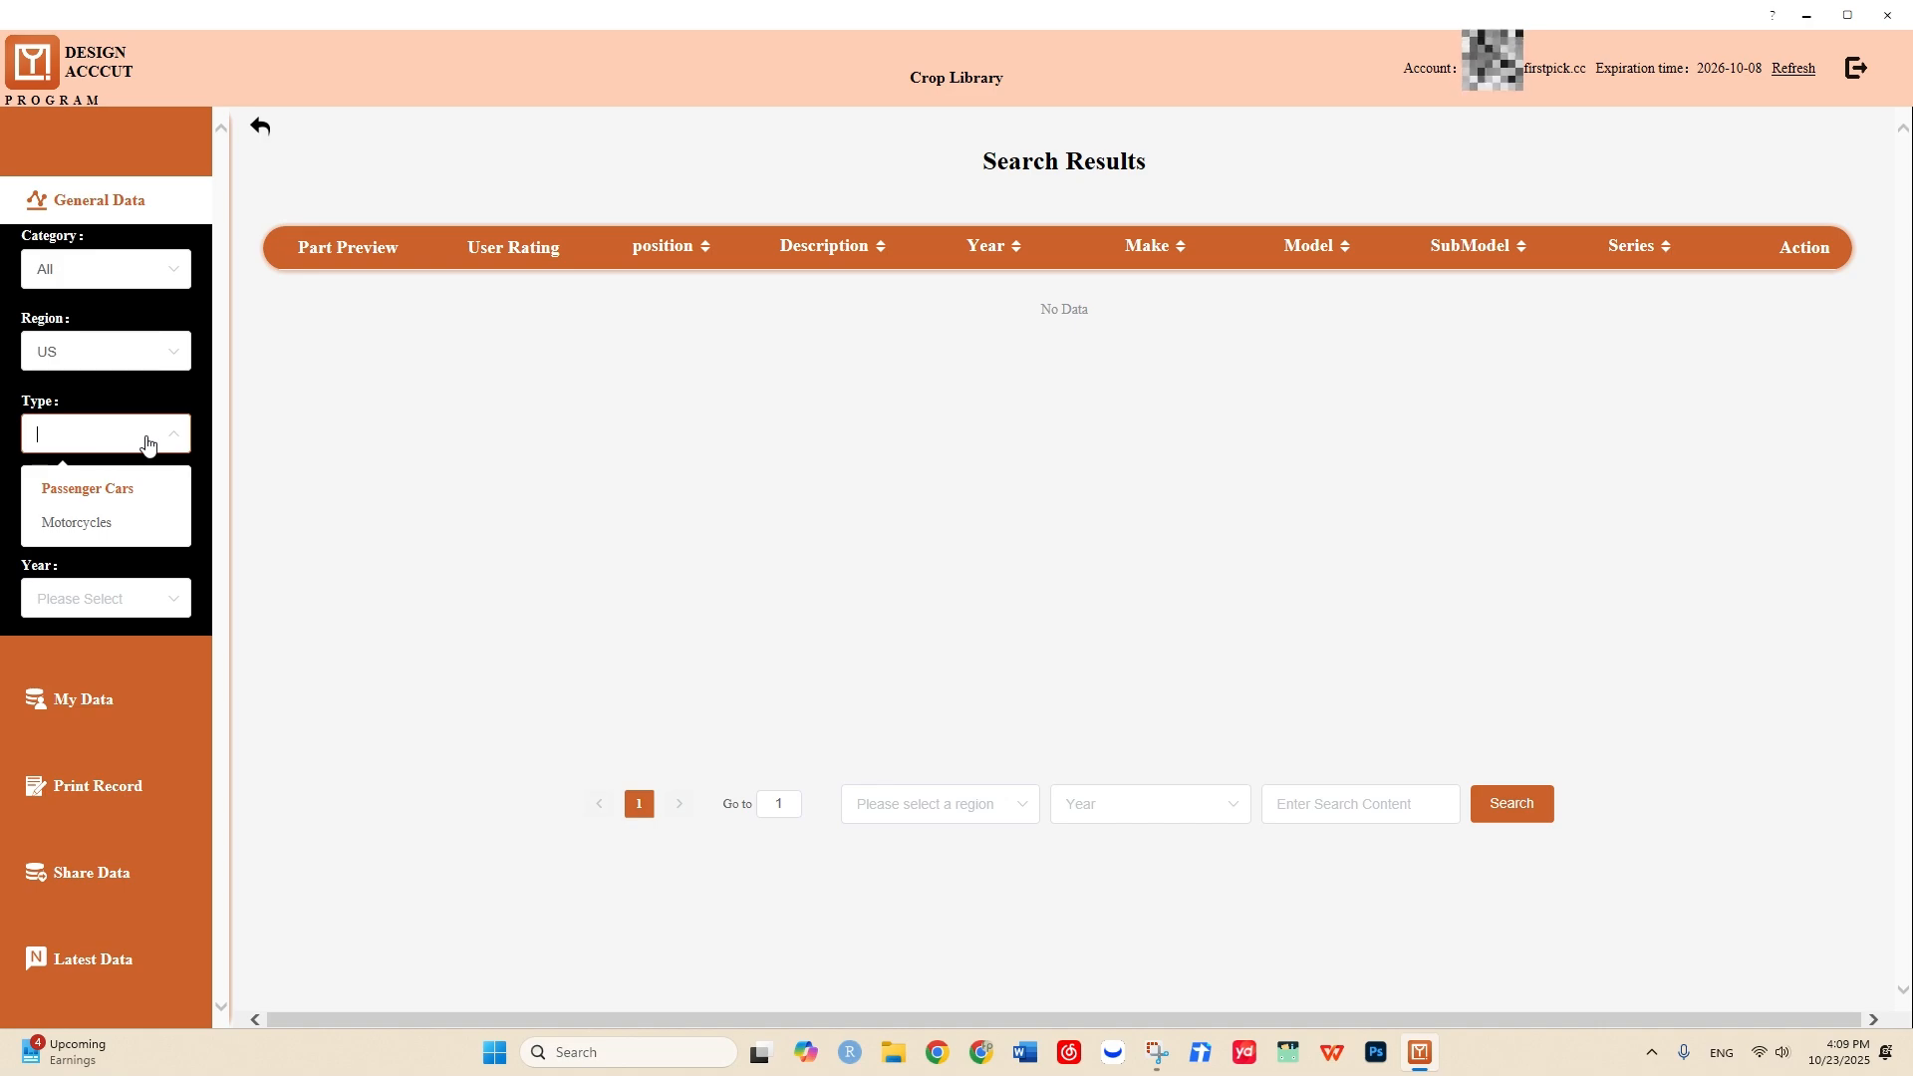
left_click(139, 488)
- Find the make LUCID among the available car makes and set it as the filter
left_click(134, 528)
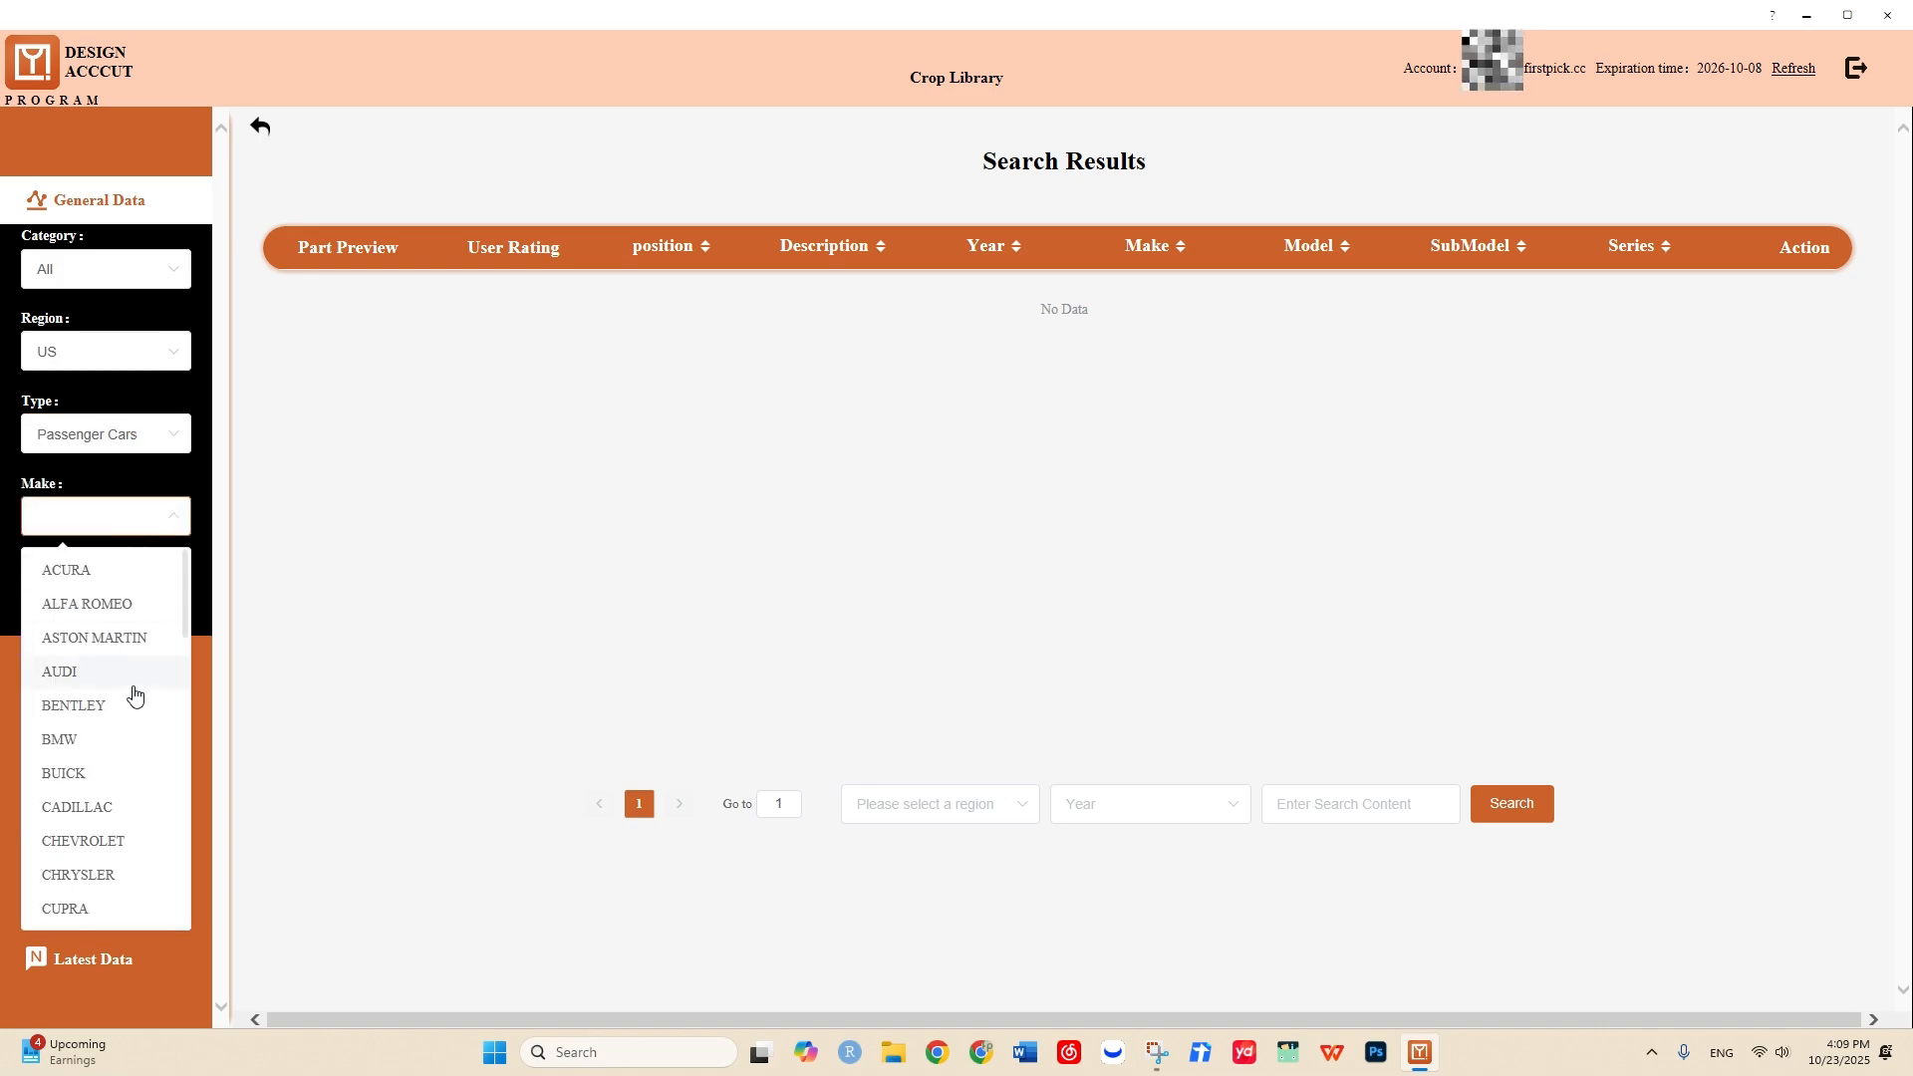
scroll(133, 692, "down", 3)
scroll(136, 692, "down", 10)
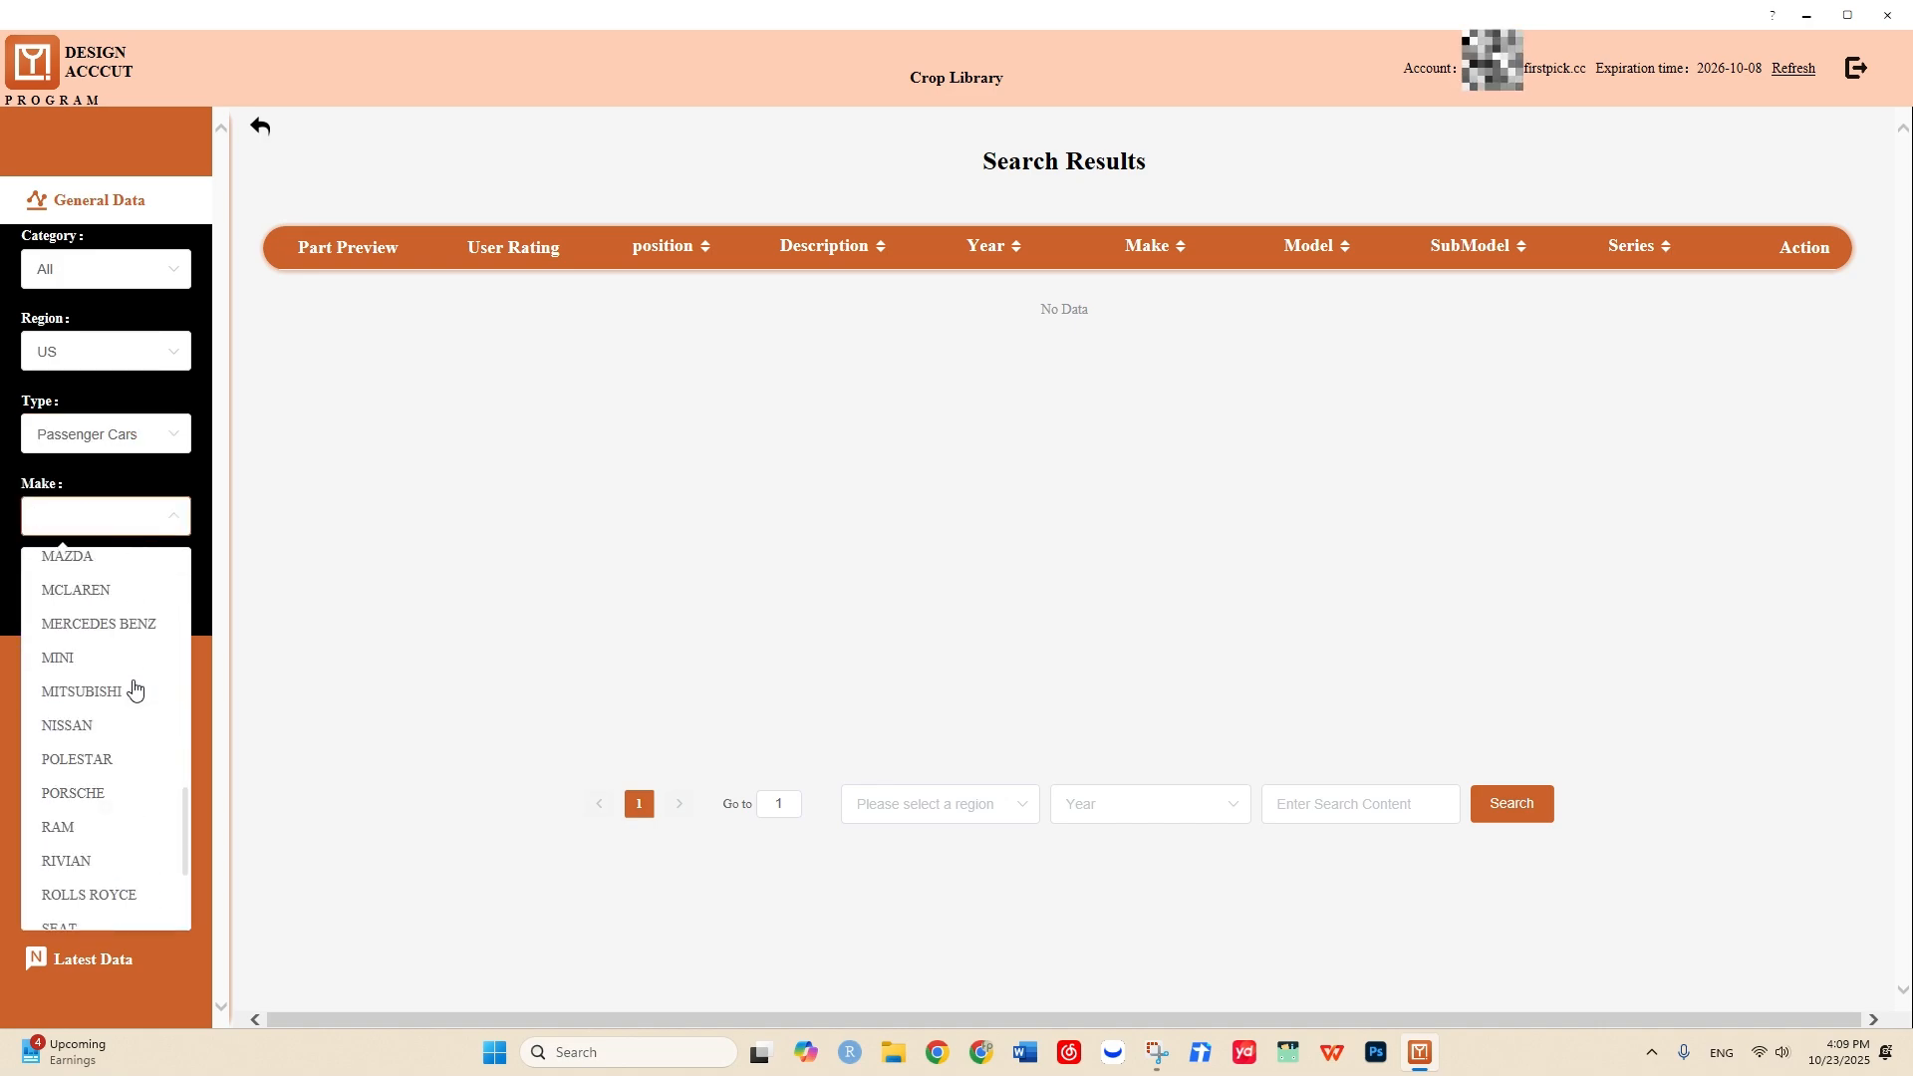
scroll(134, 690, "up", 6)
scroll(133, 688, "up", 7)
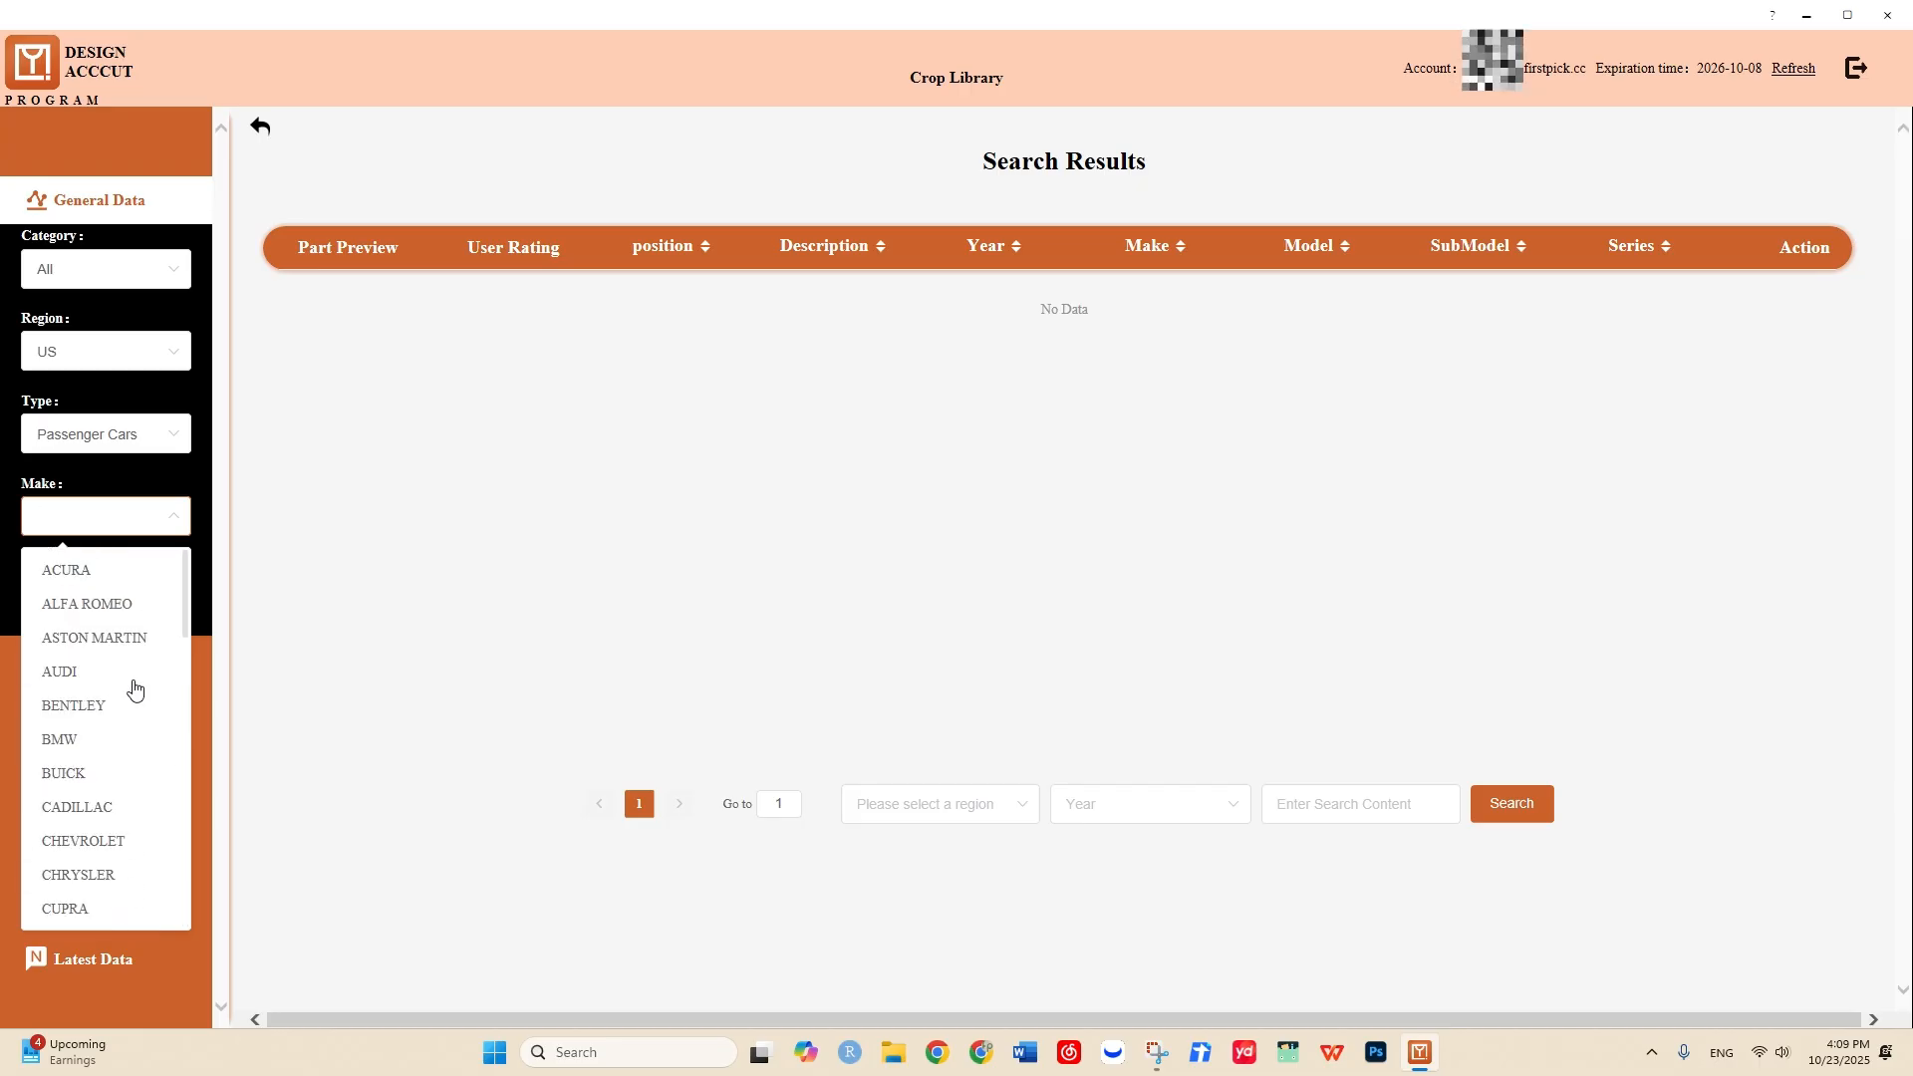
type("Lucid")
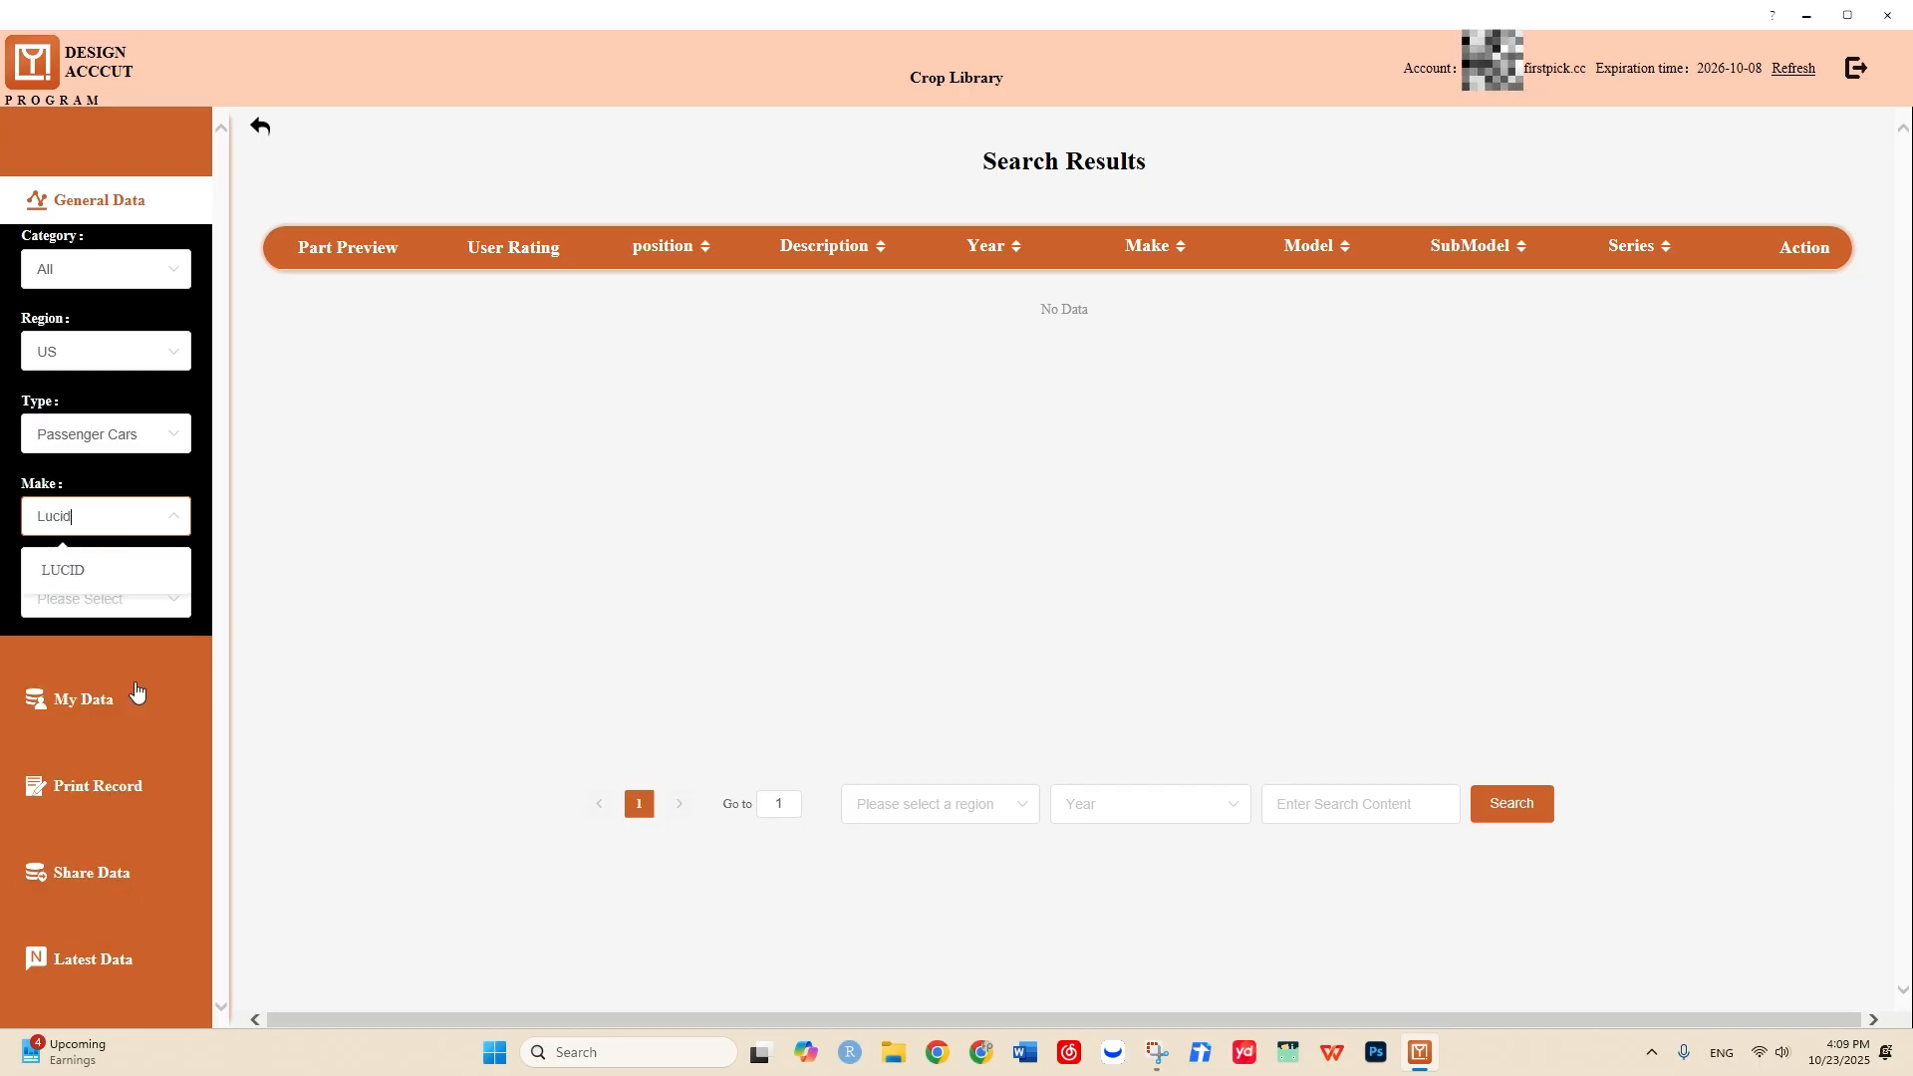
left_click(128, 569)
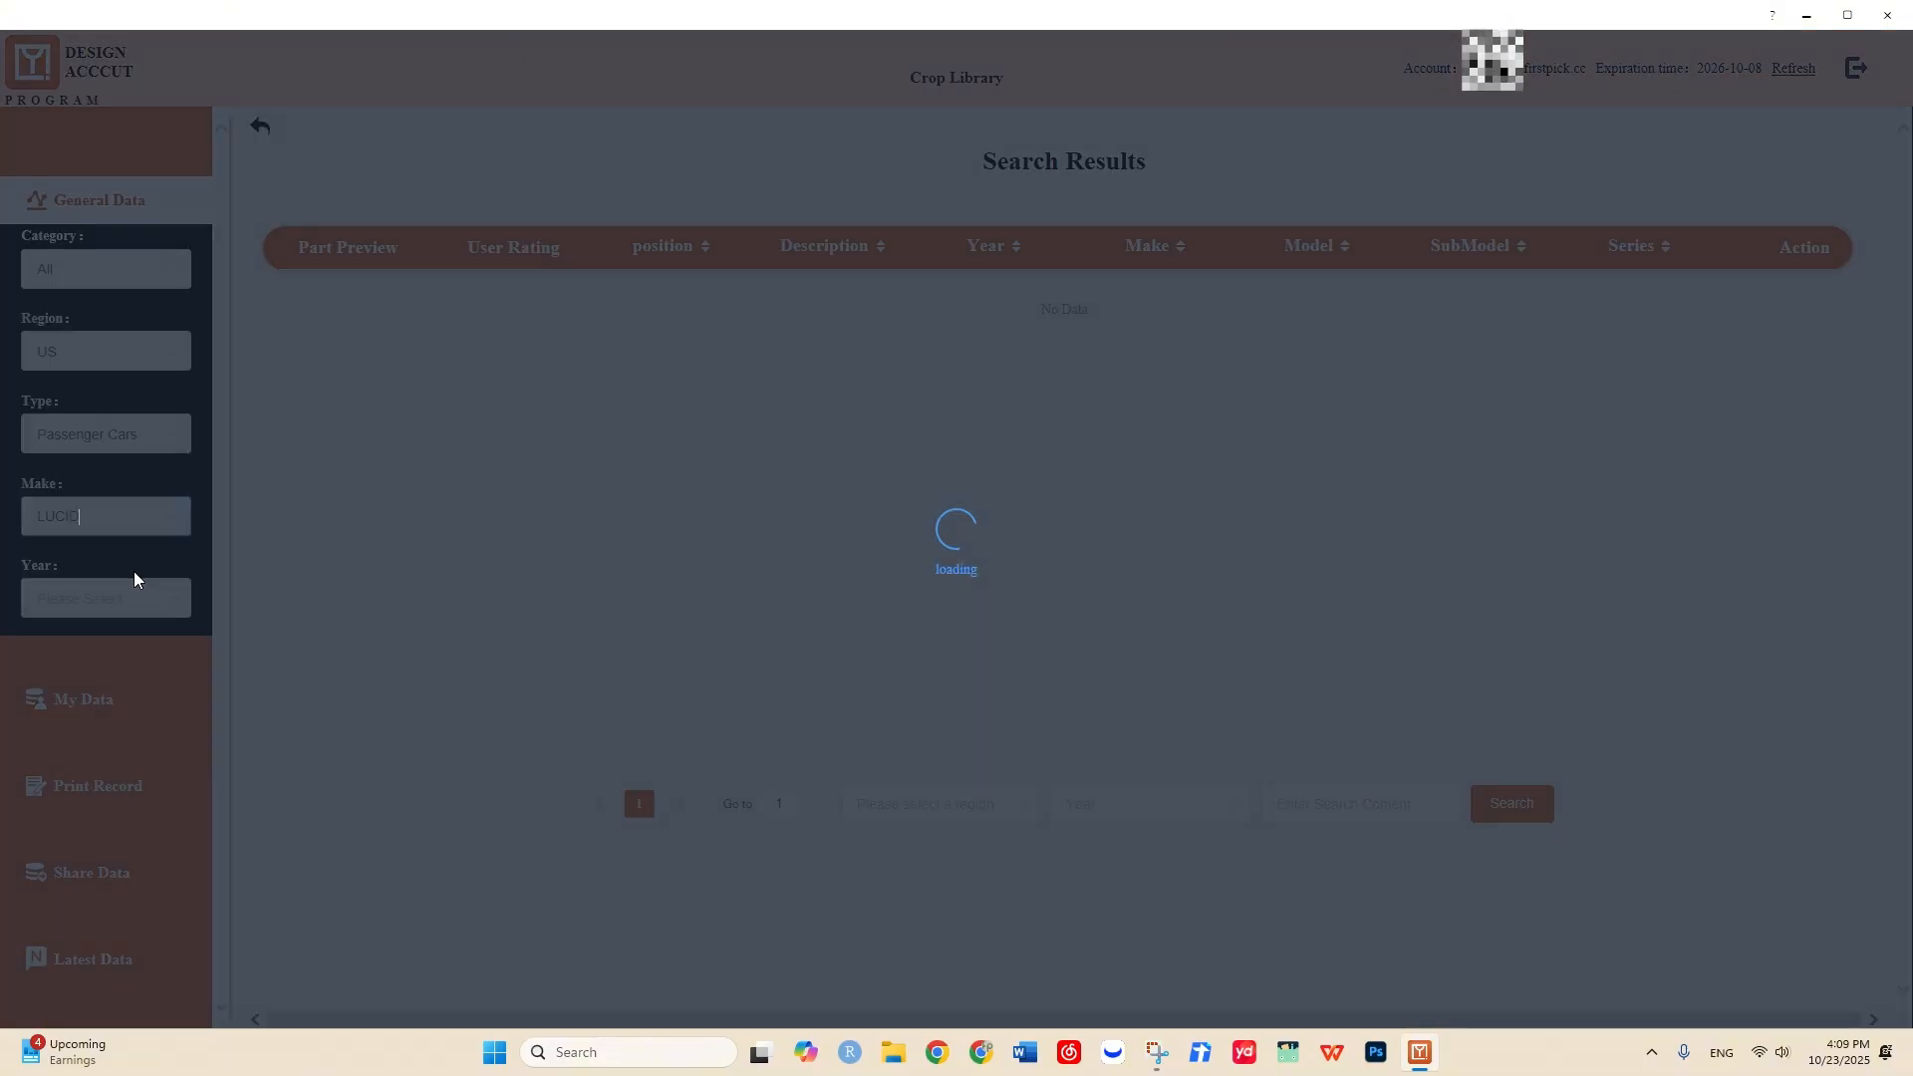
- Narrow the vehicle search to year 2026, model Gravity and submodel Grand Touring
left_click(128, 599)
left_click(115, 653)
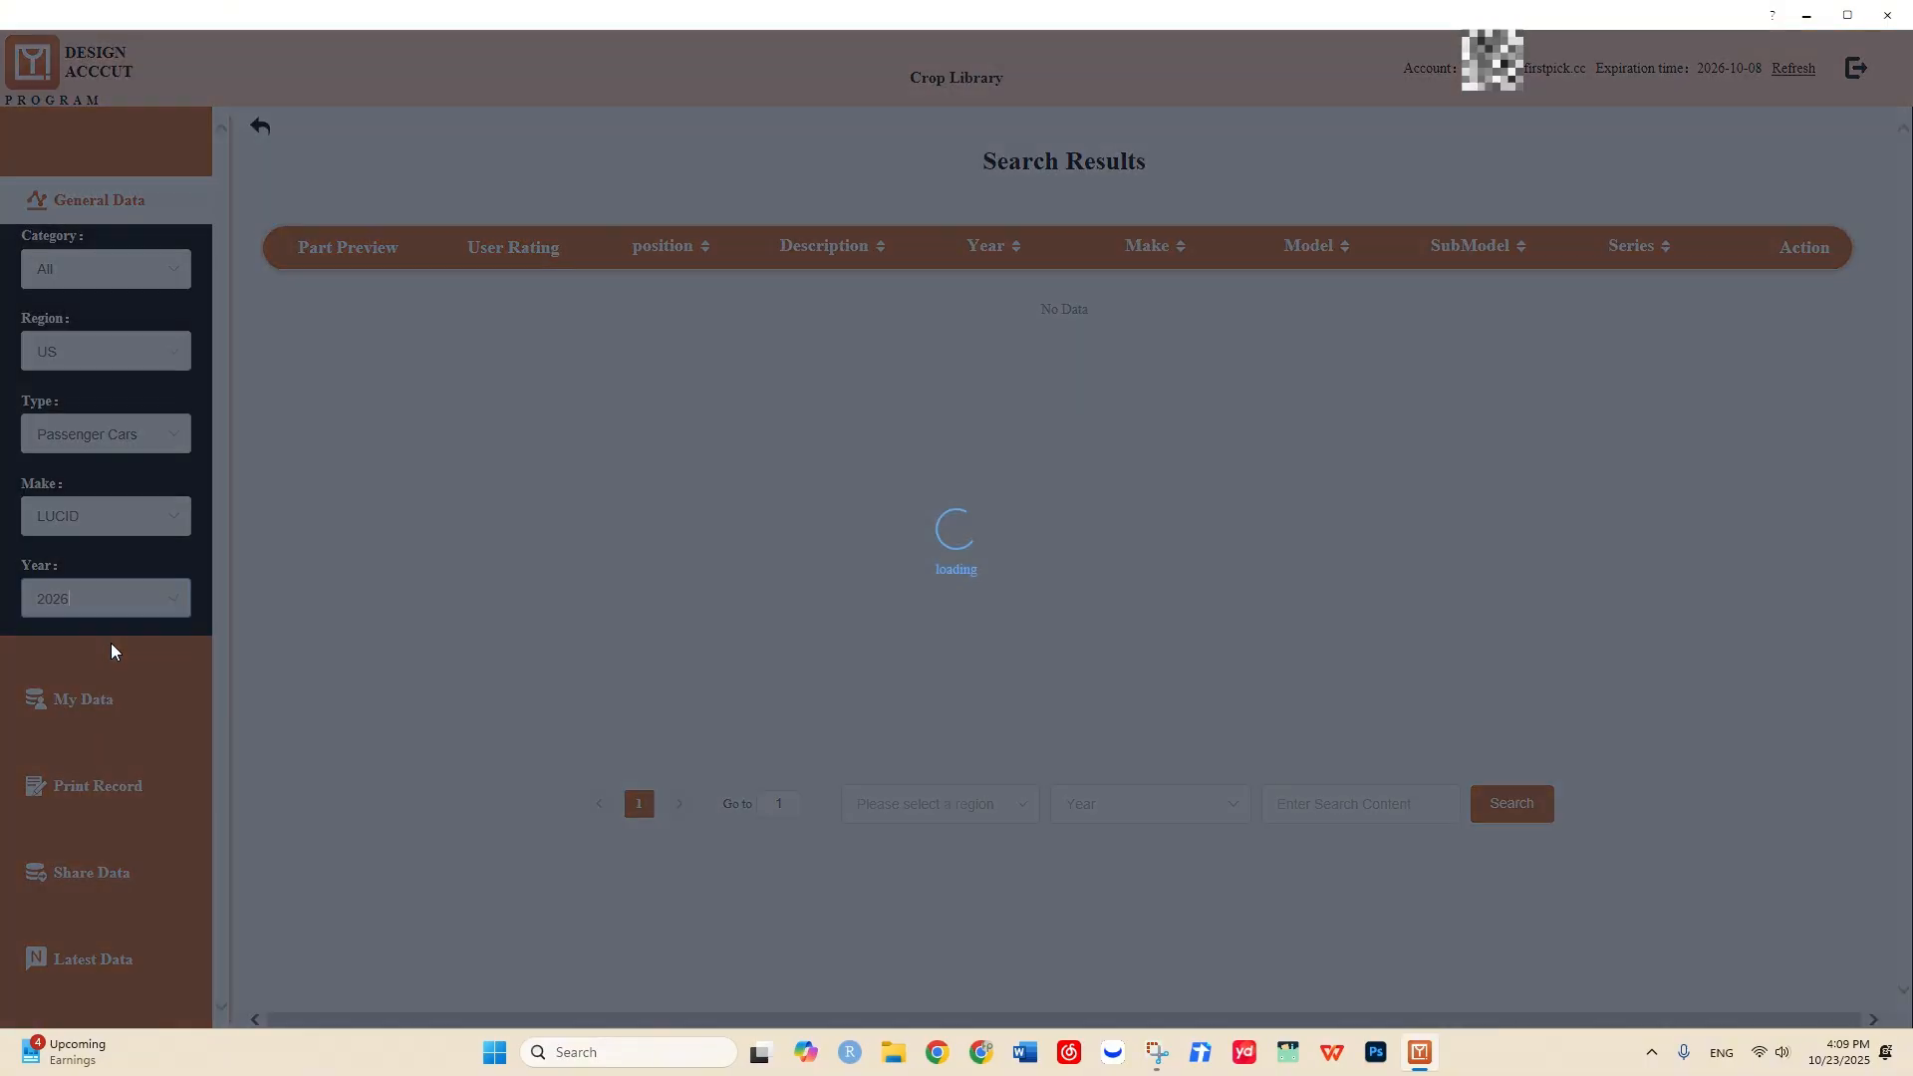
left_click(114, 681)
left_click(108, 772)
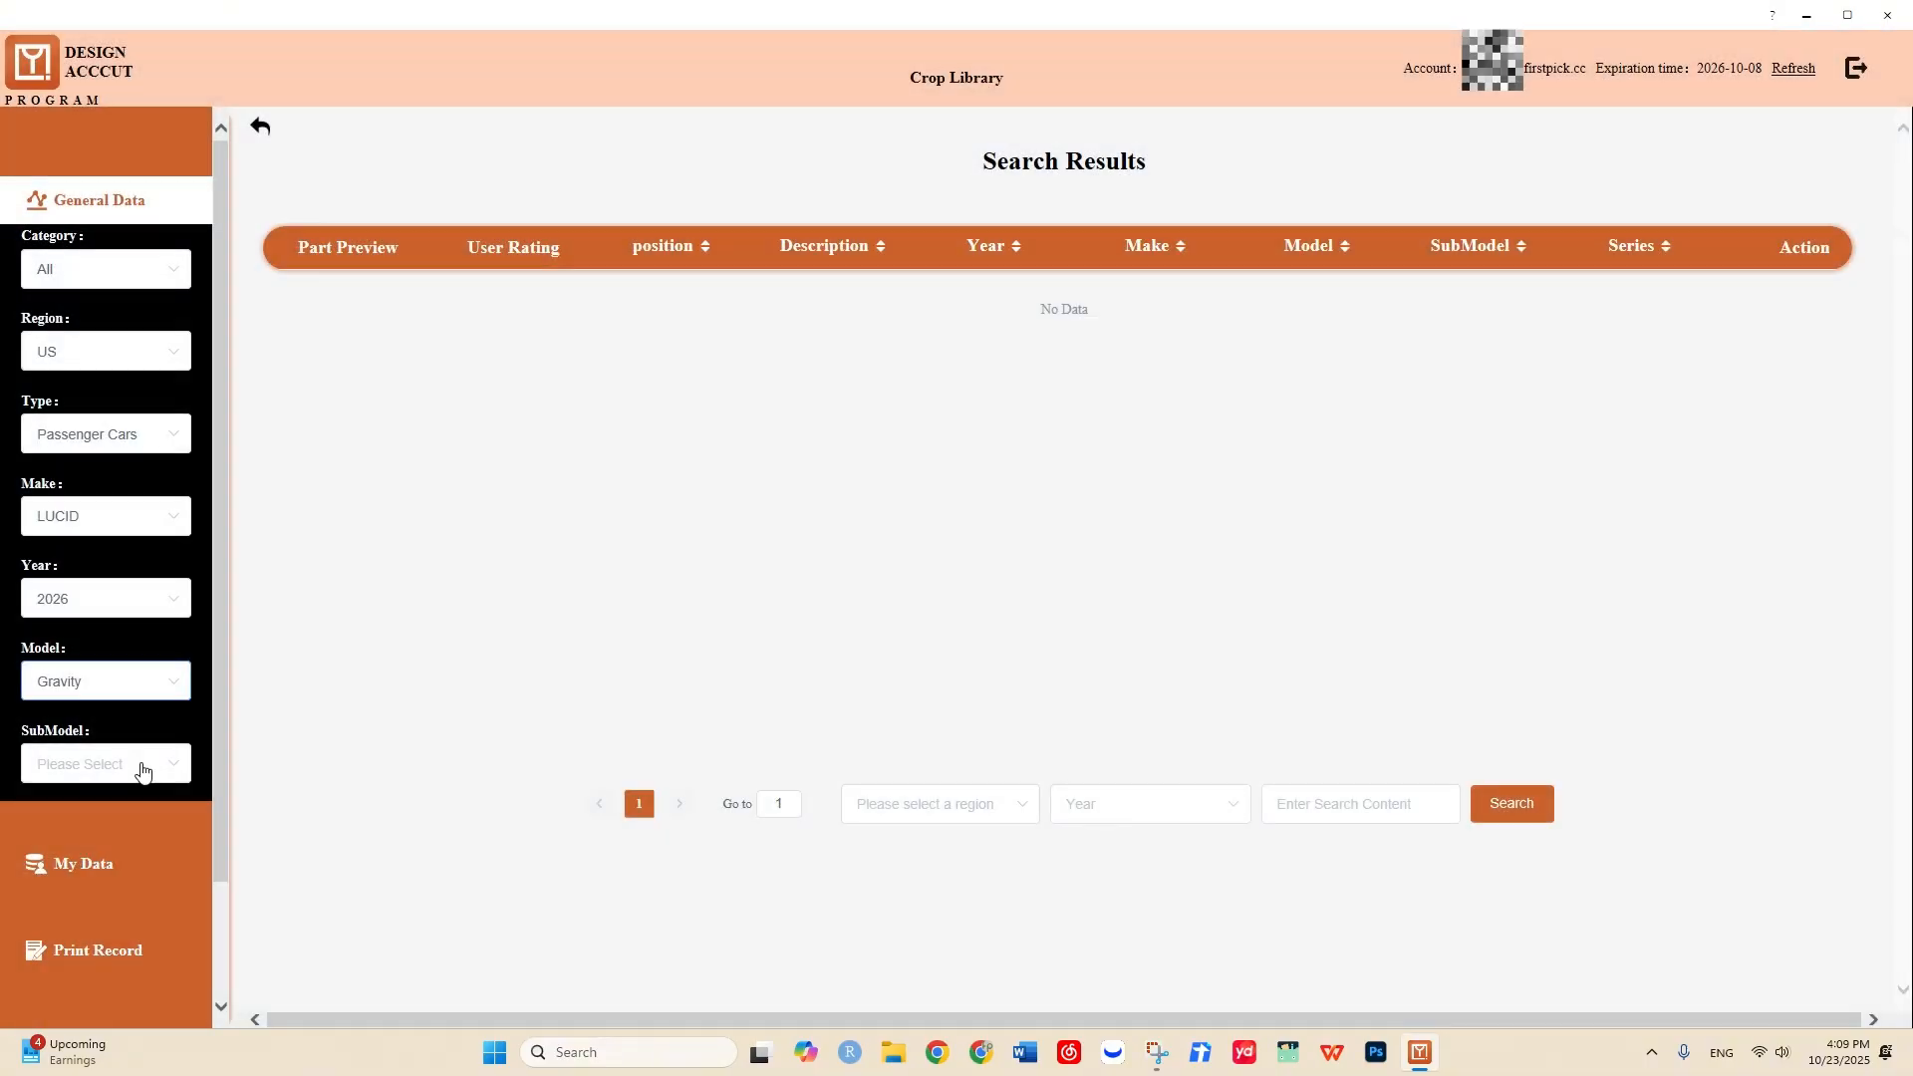
left_click(143, 768)
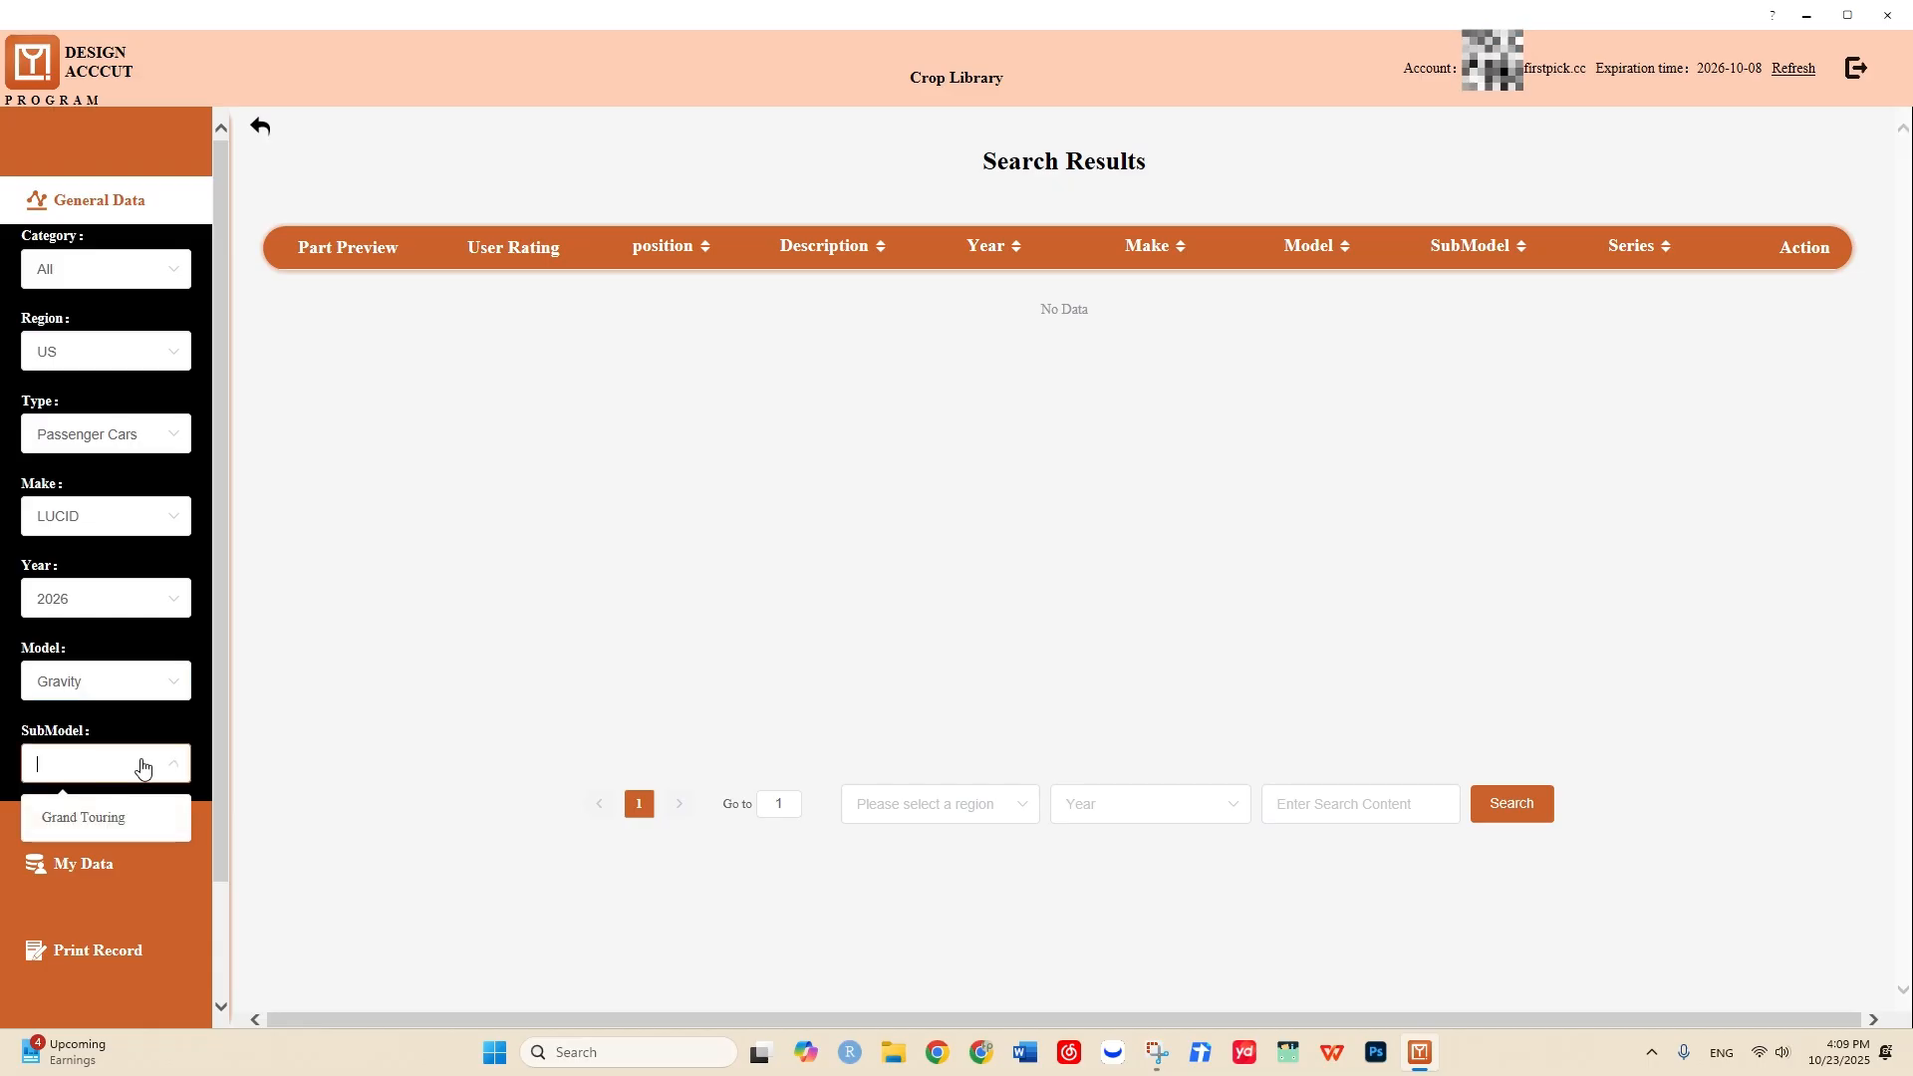
left_click(109, 820)
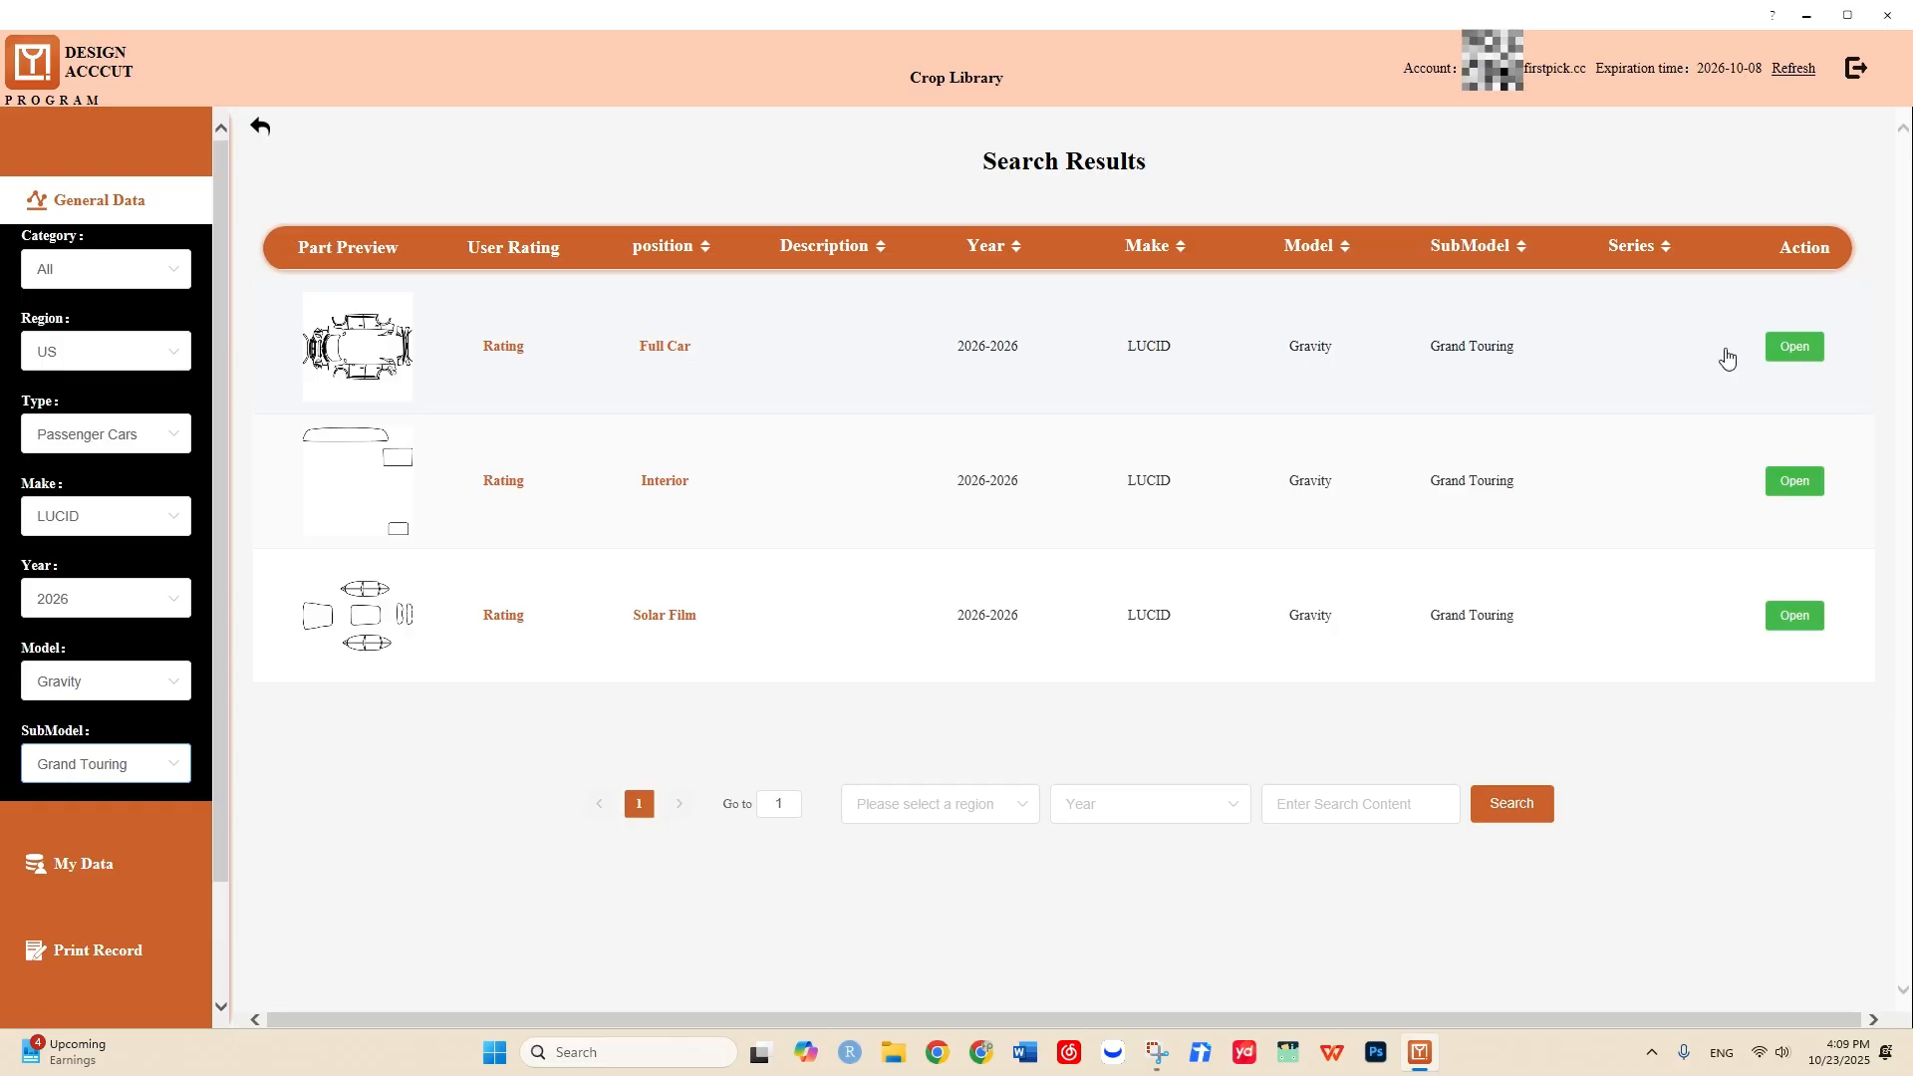
- Open the Full Car pattern and move all its parts together above the material canvas outline
left_click(1784, 354)
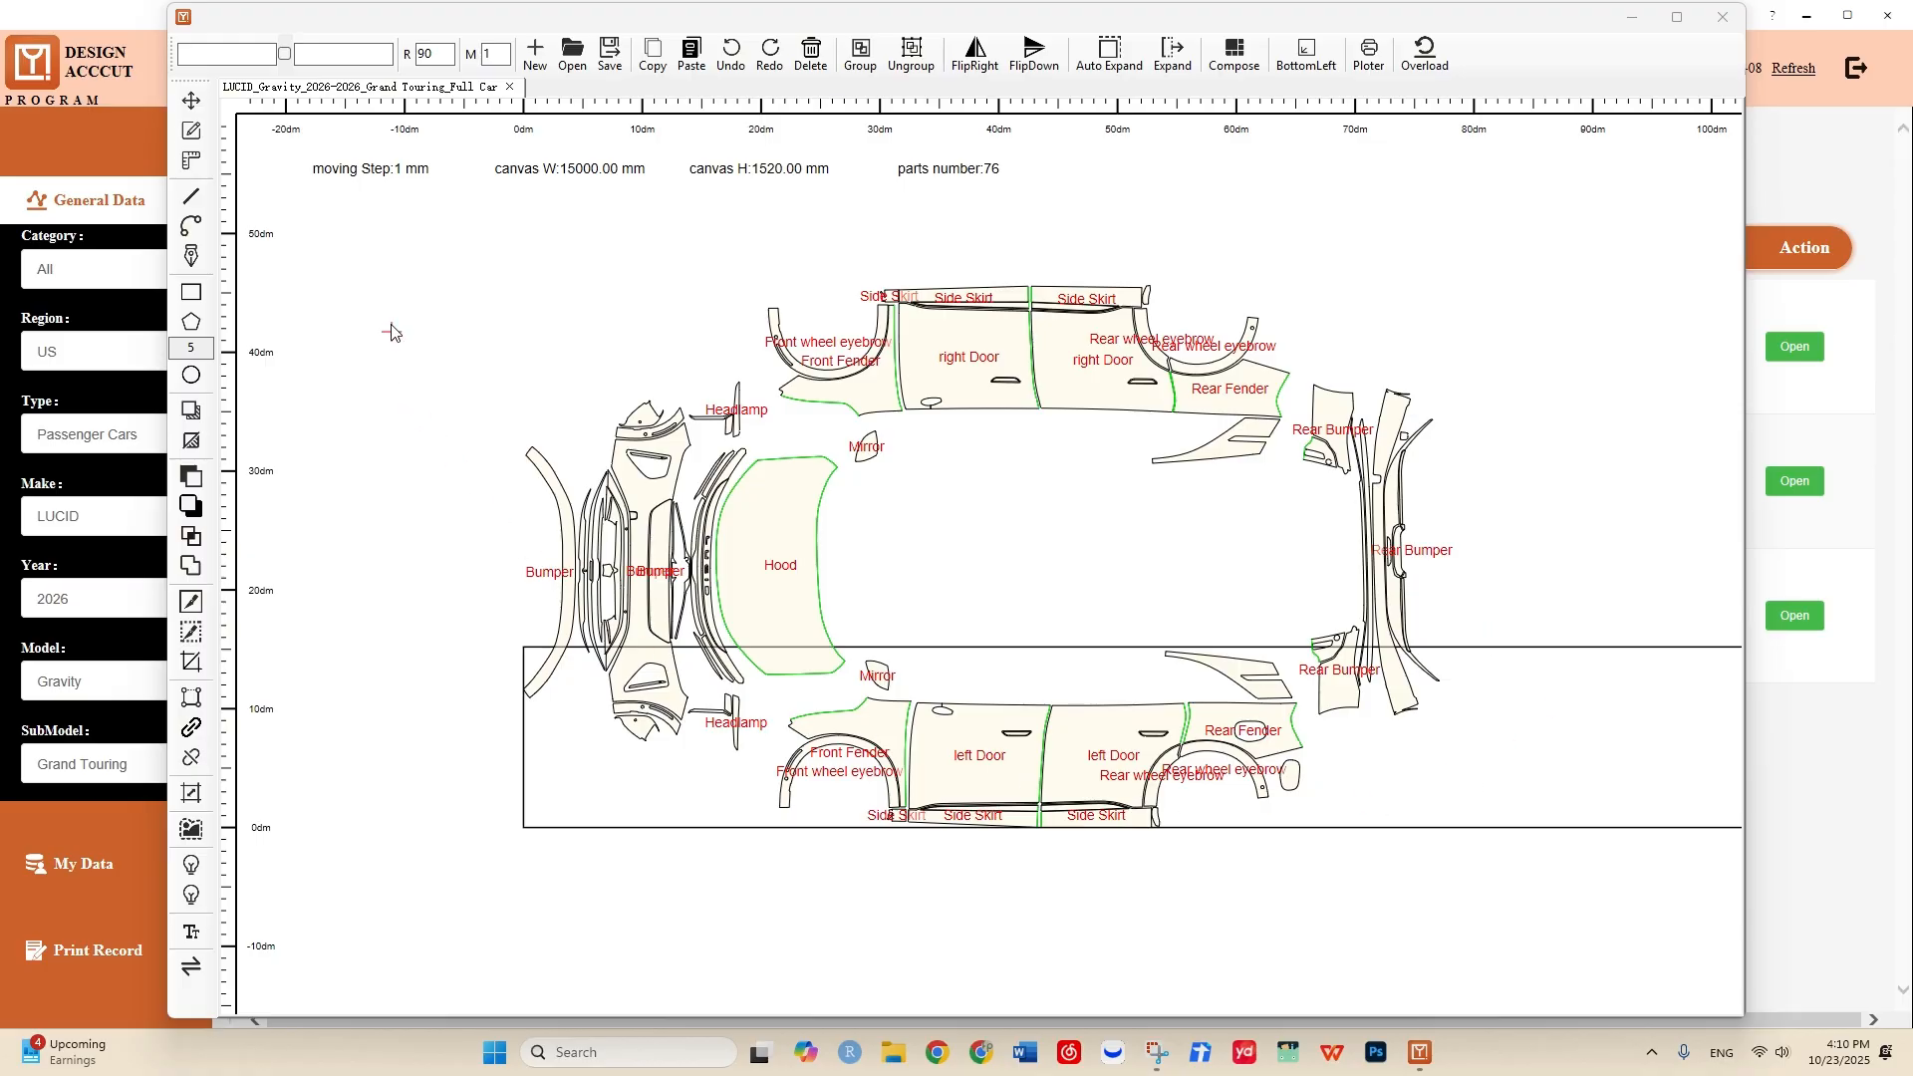
left_click_drag(367, 264, 531, 367)
left_click_drag(984, 625, 1574, 944)
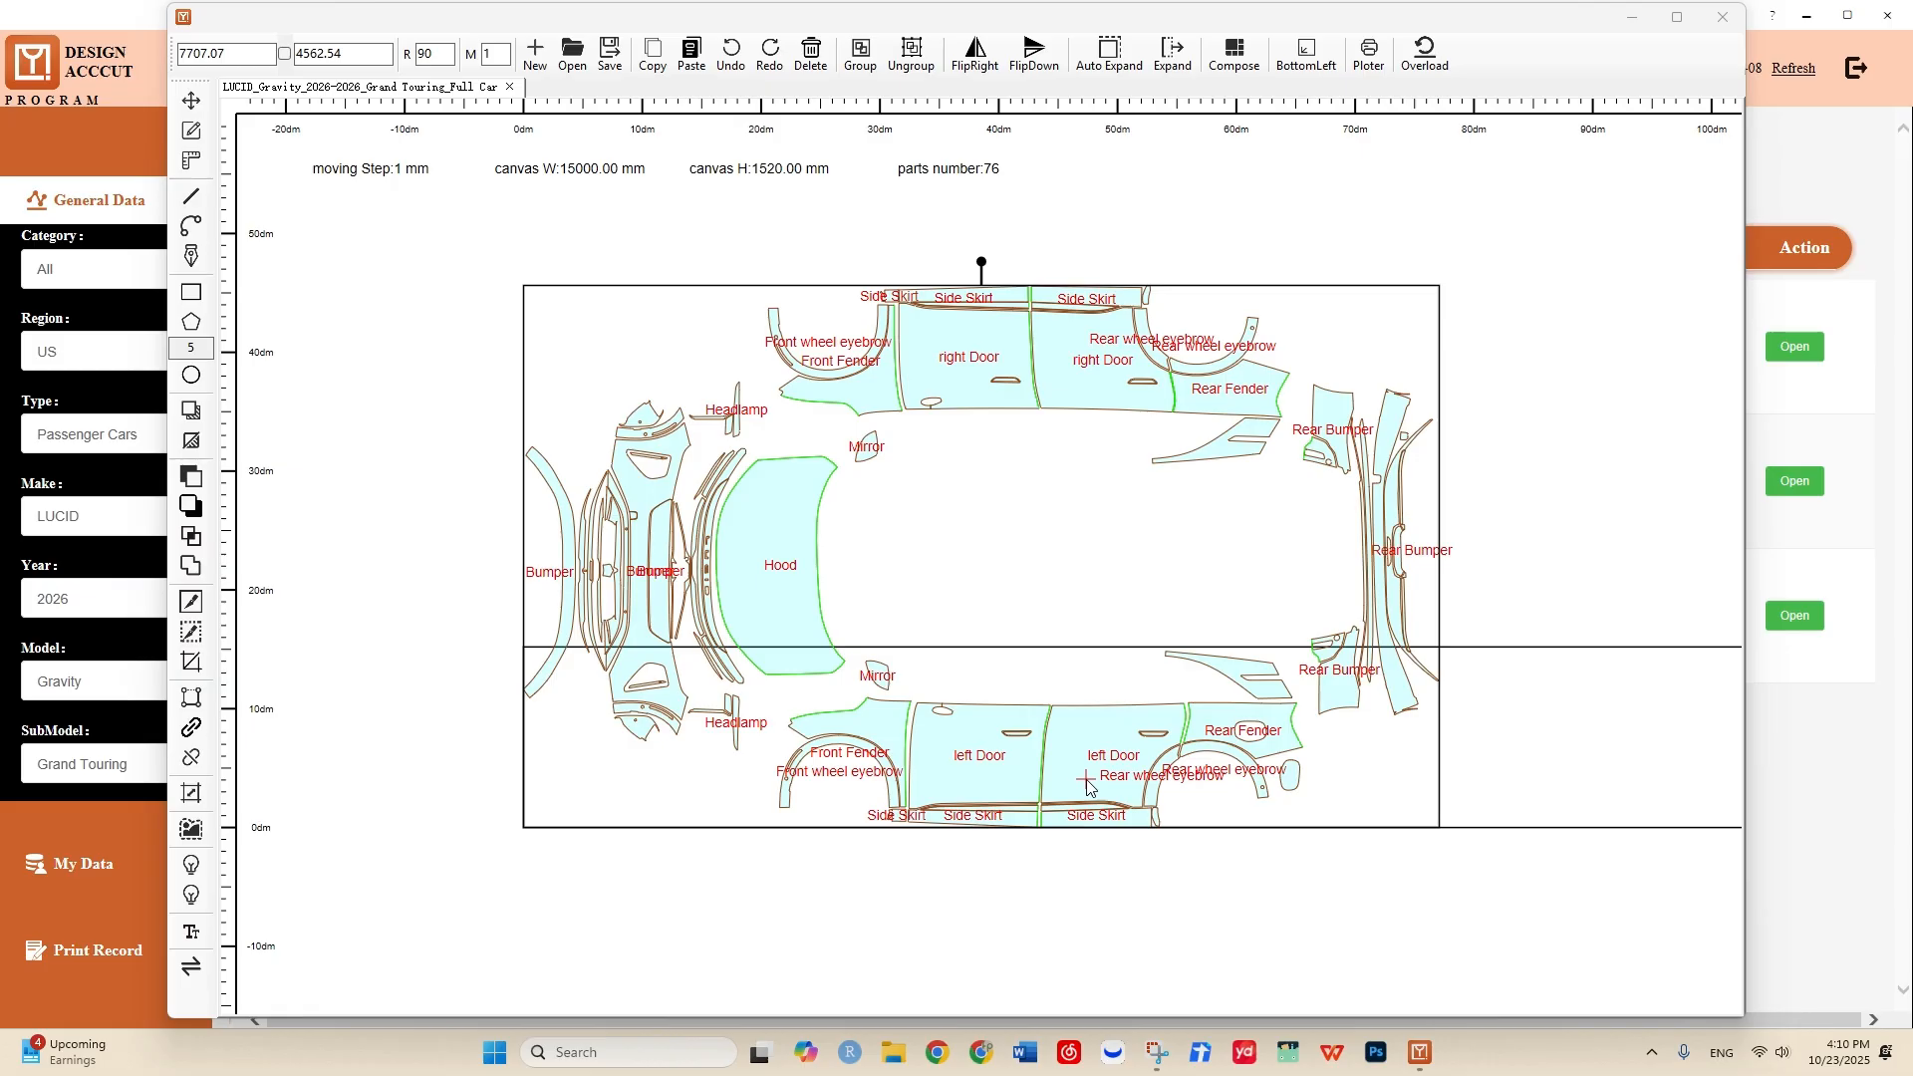
left_click_drag(1088, 787, 1094, 573)
scroll(1127, 791, "down", 2)
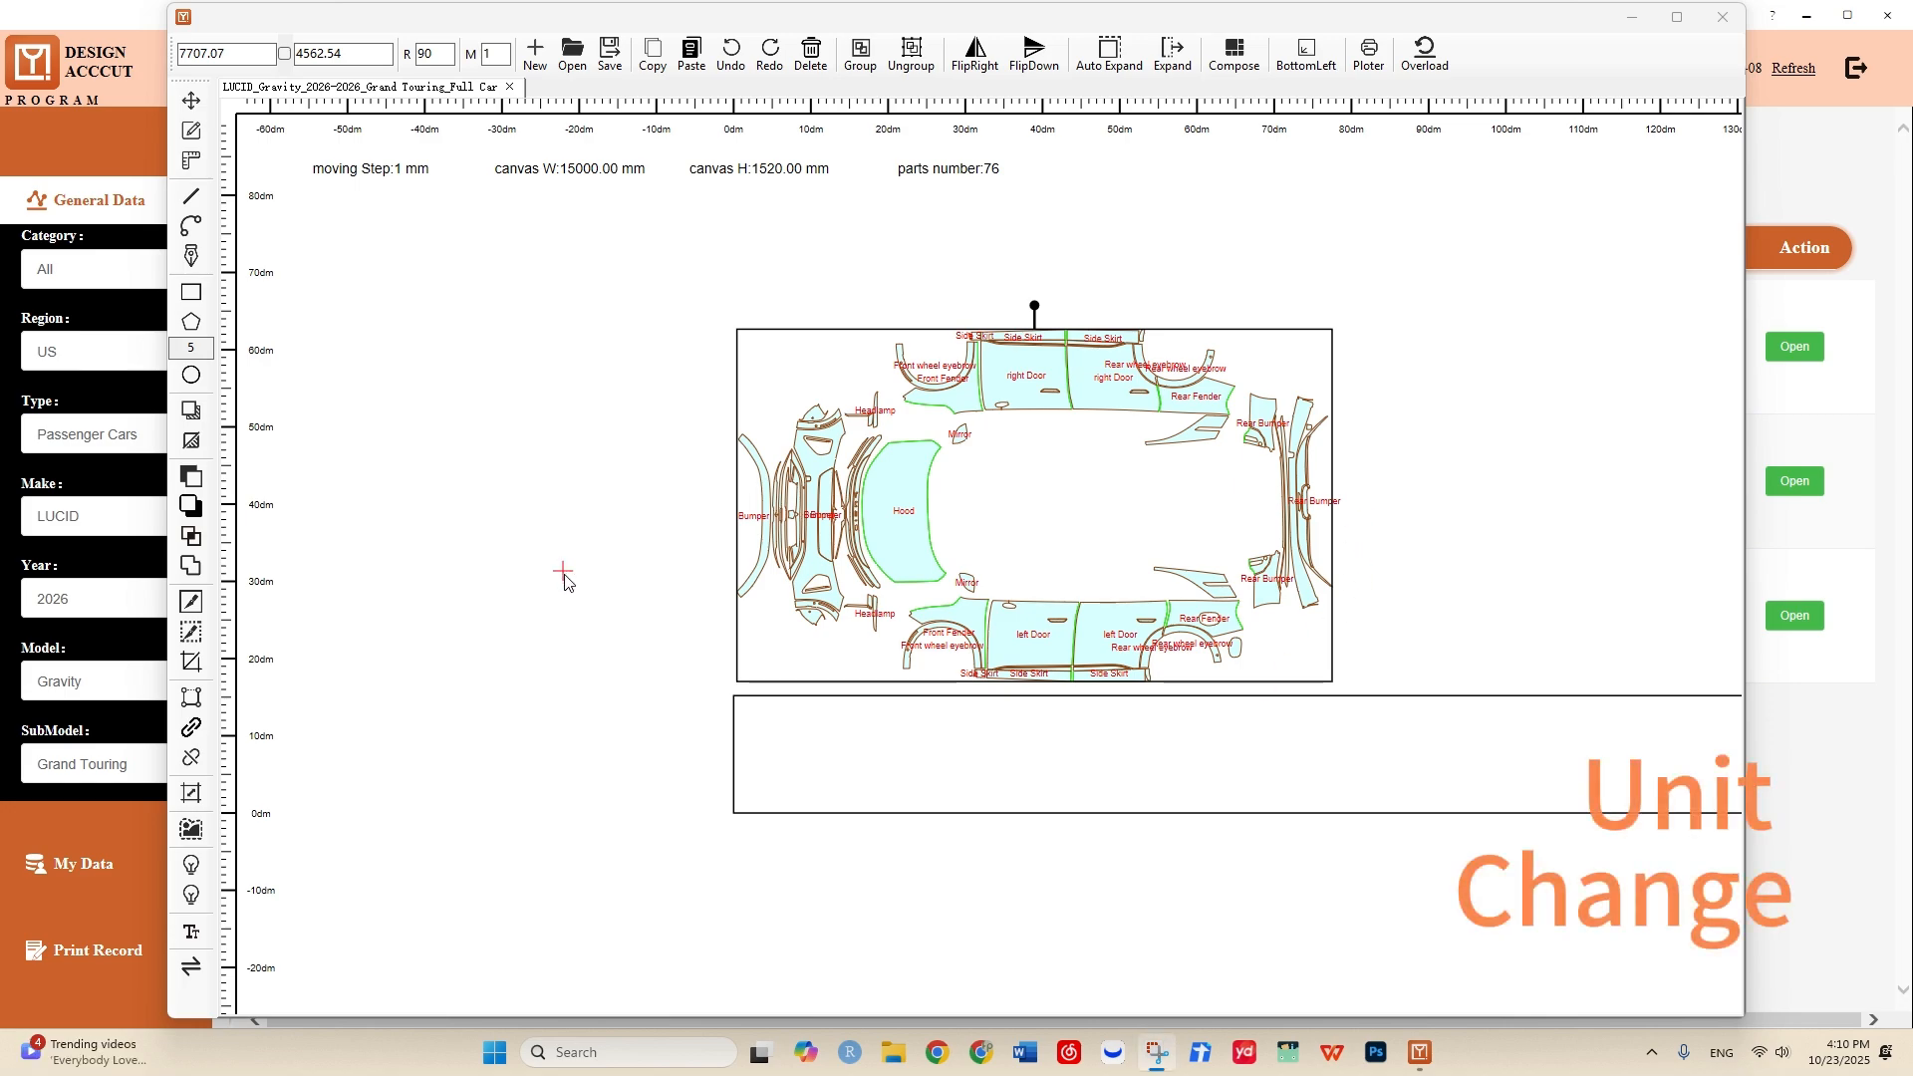
- Set the measurement unit for the drawing to Millimeters
left_click(192, 967)
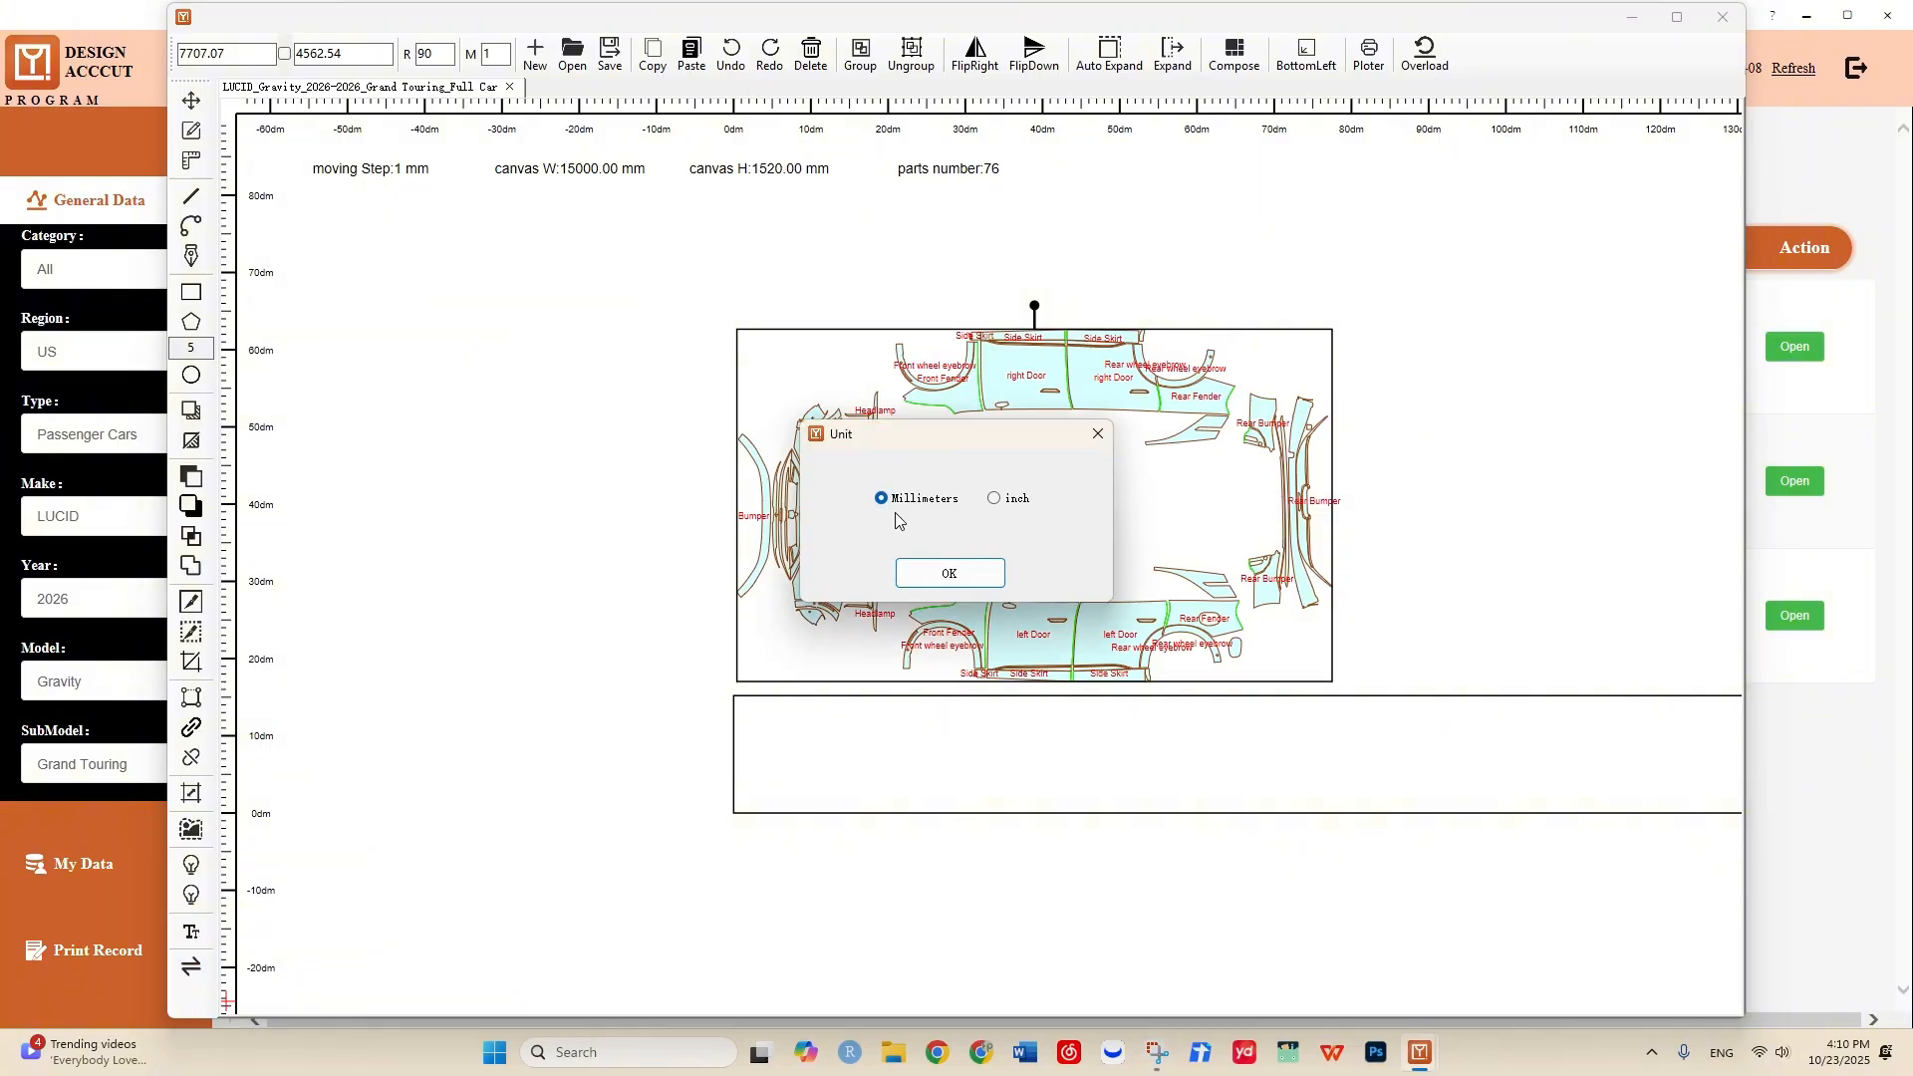
left_click(1004, 503)
left_click(917, 510)
left_click(952, 575)
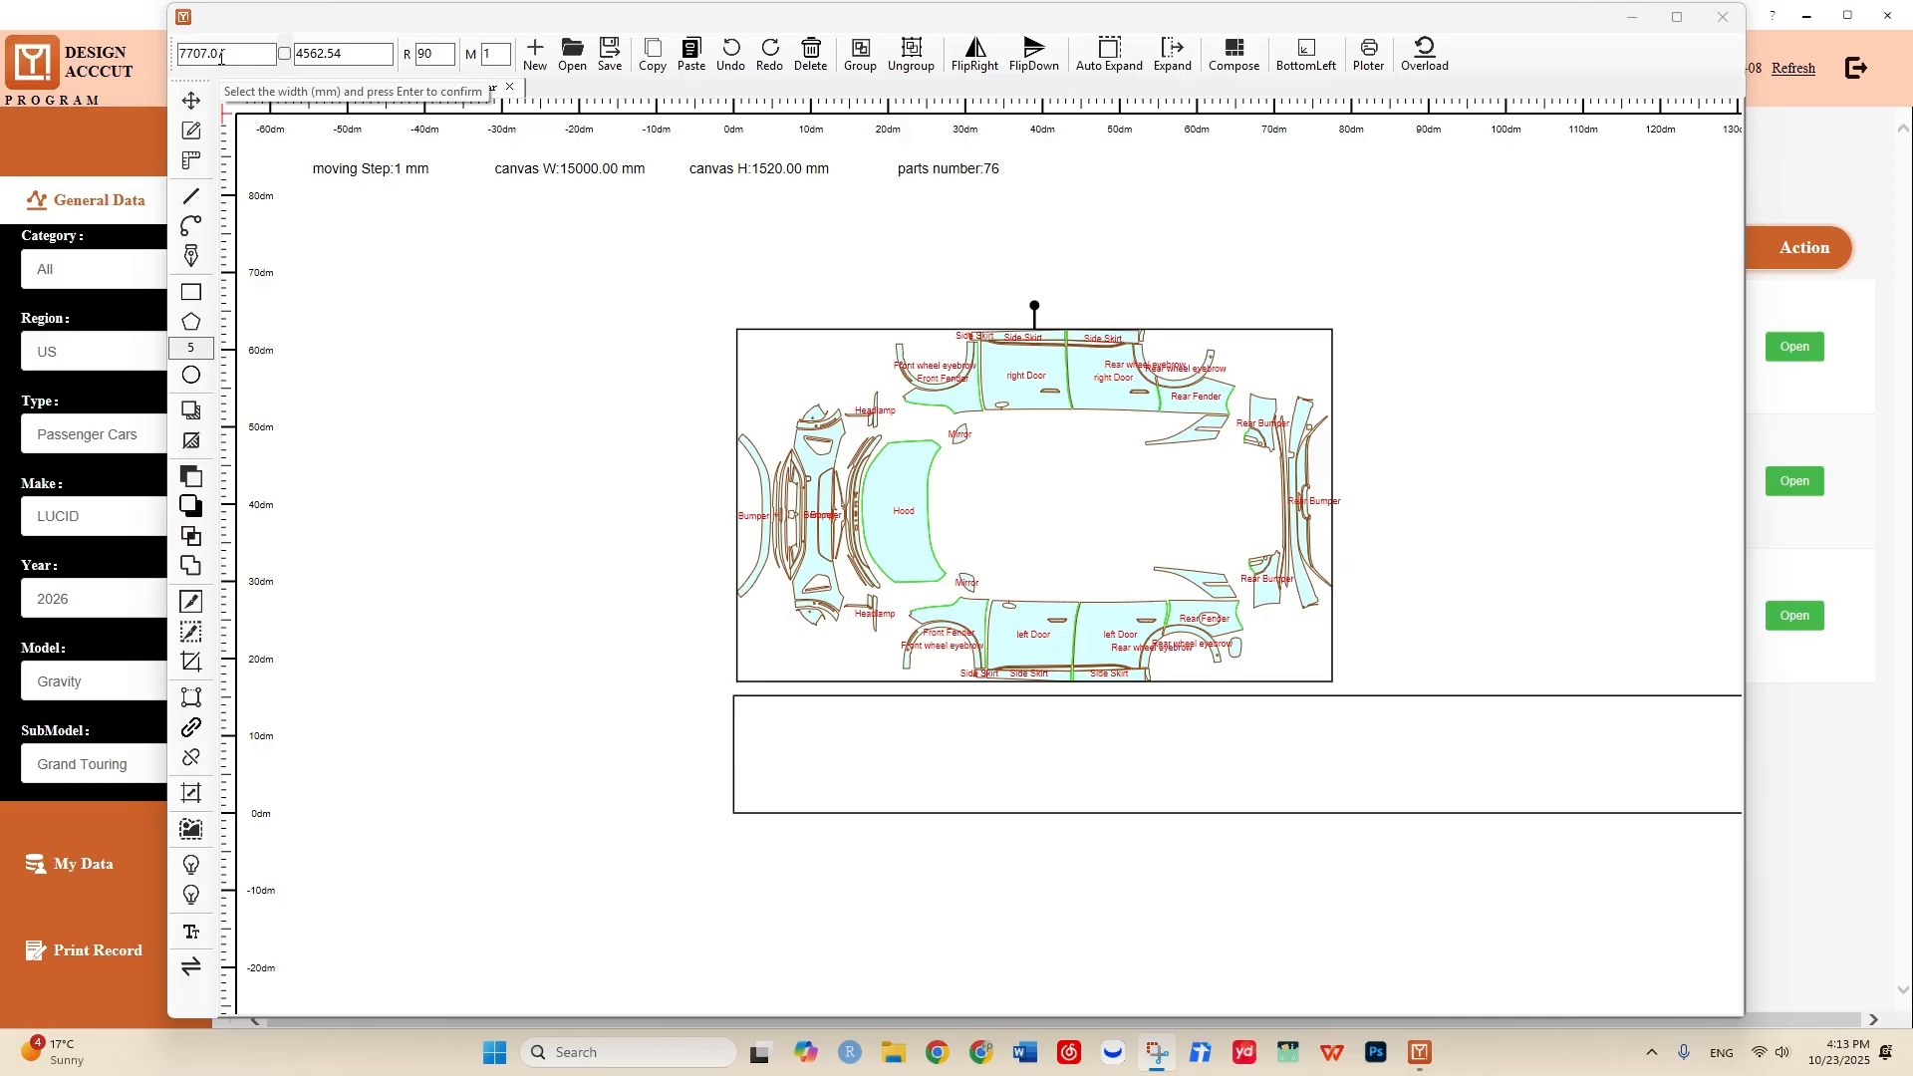
- Check the hood's dimensions, and move the left front fender into the empty space between the hood and the rear parts
left_click(910, 484)
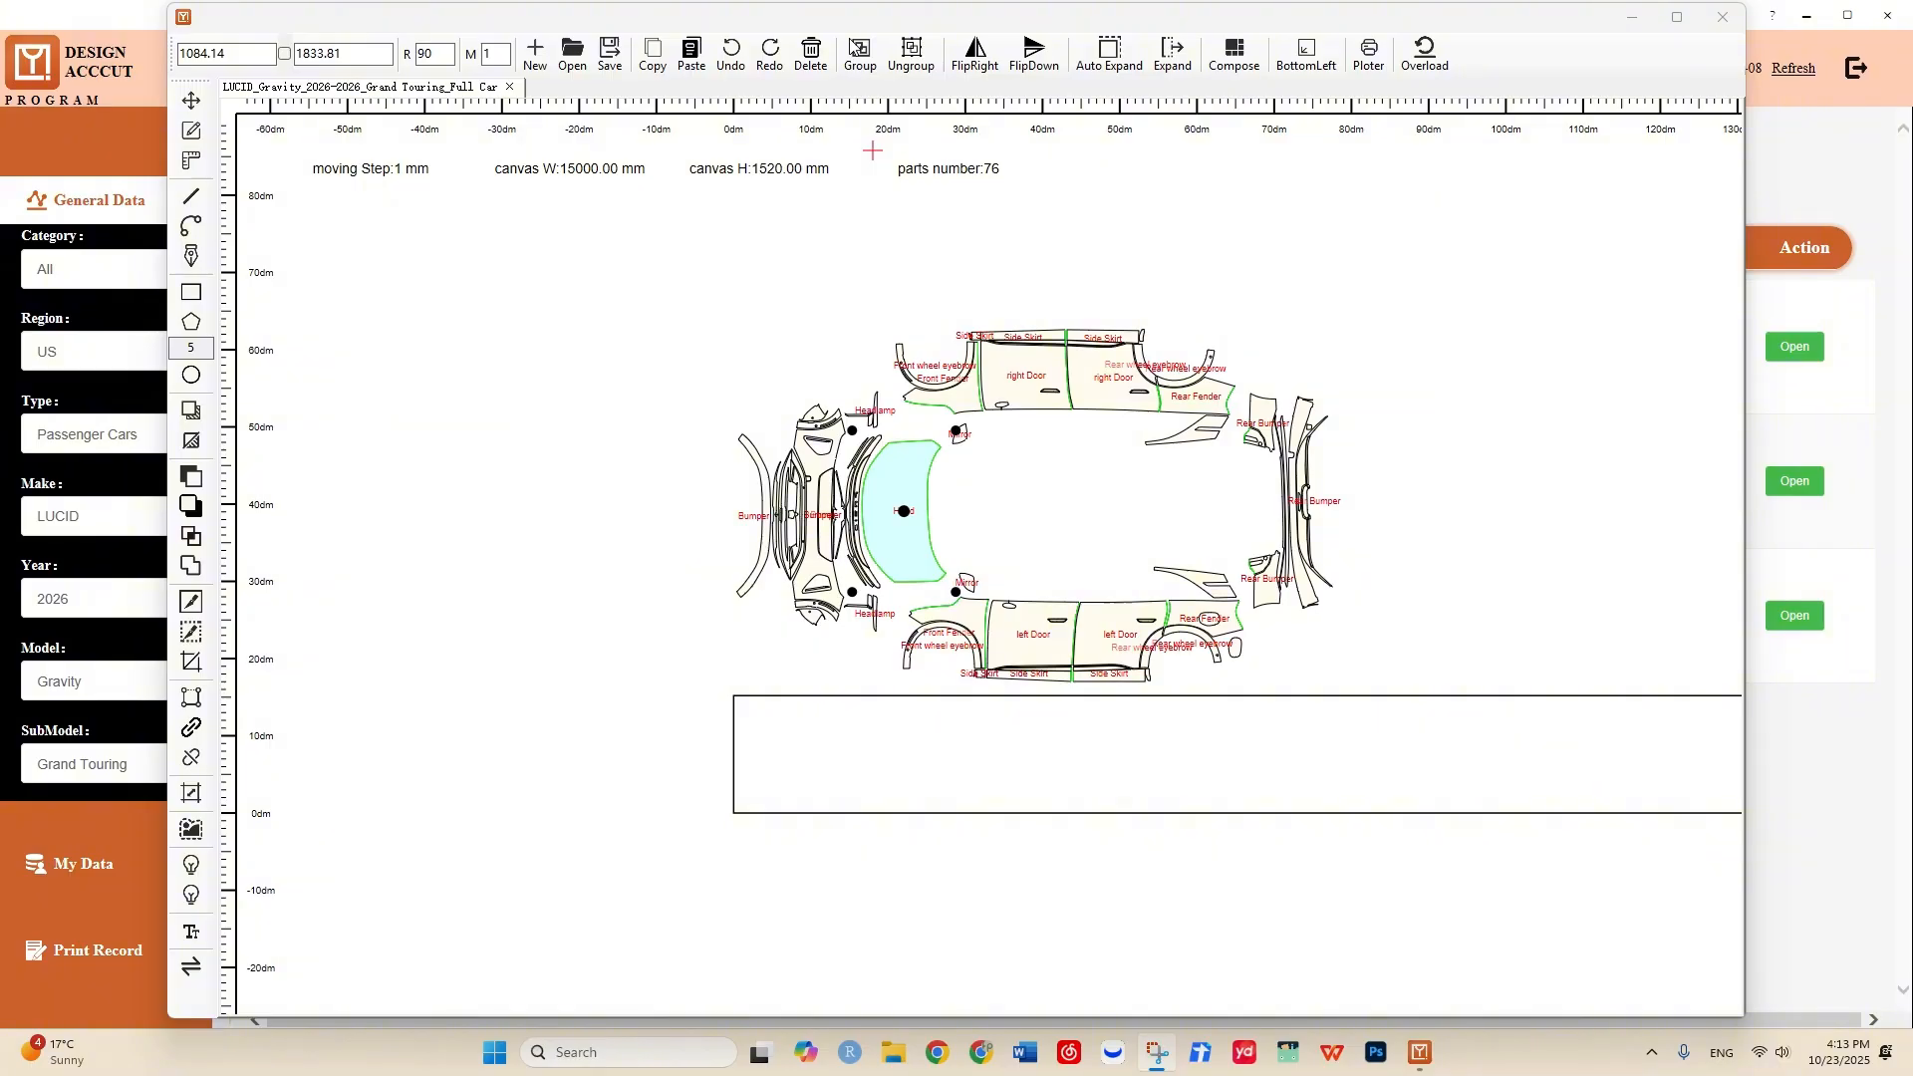
scroll(986, 527, "up", 3)
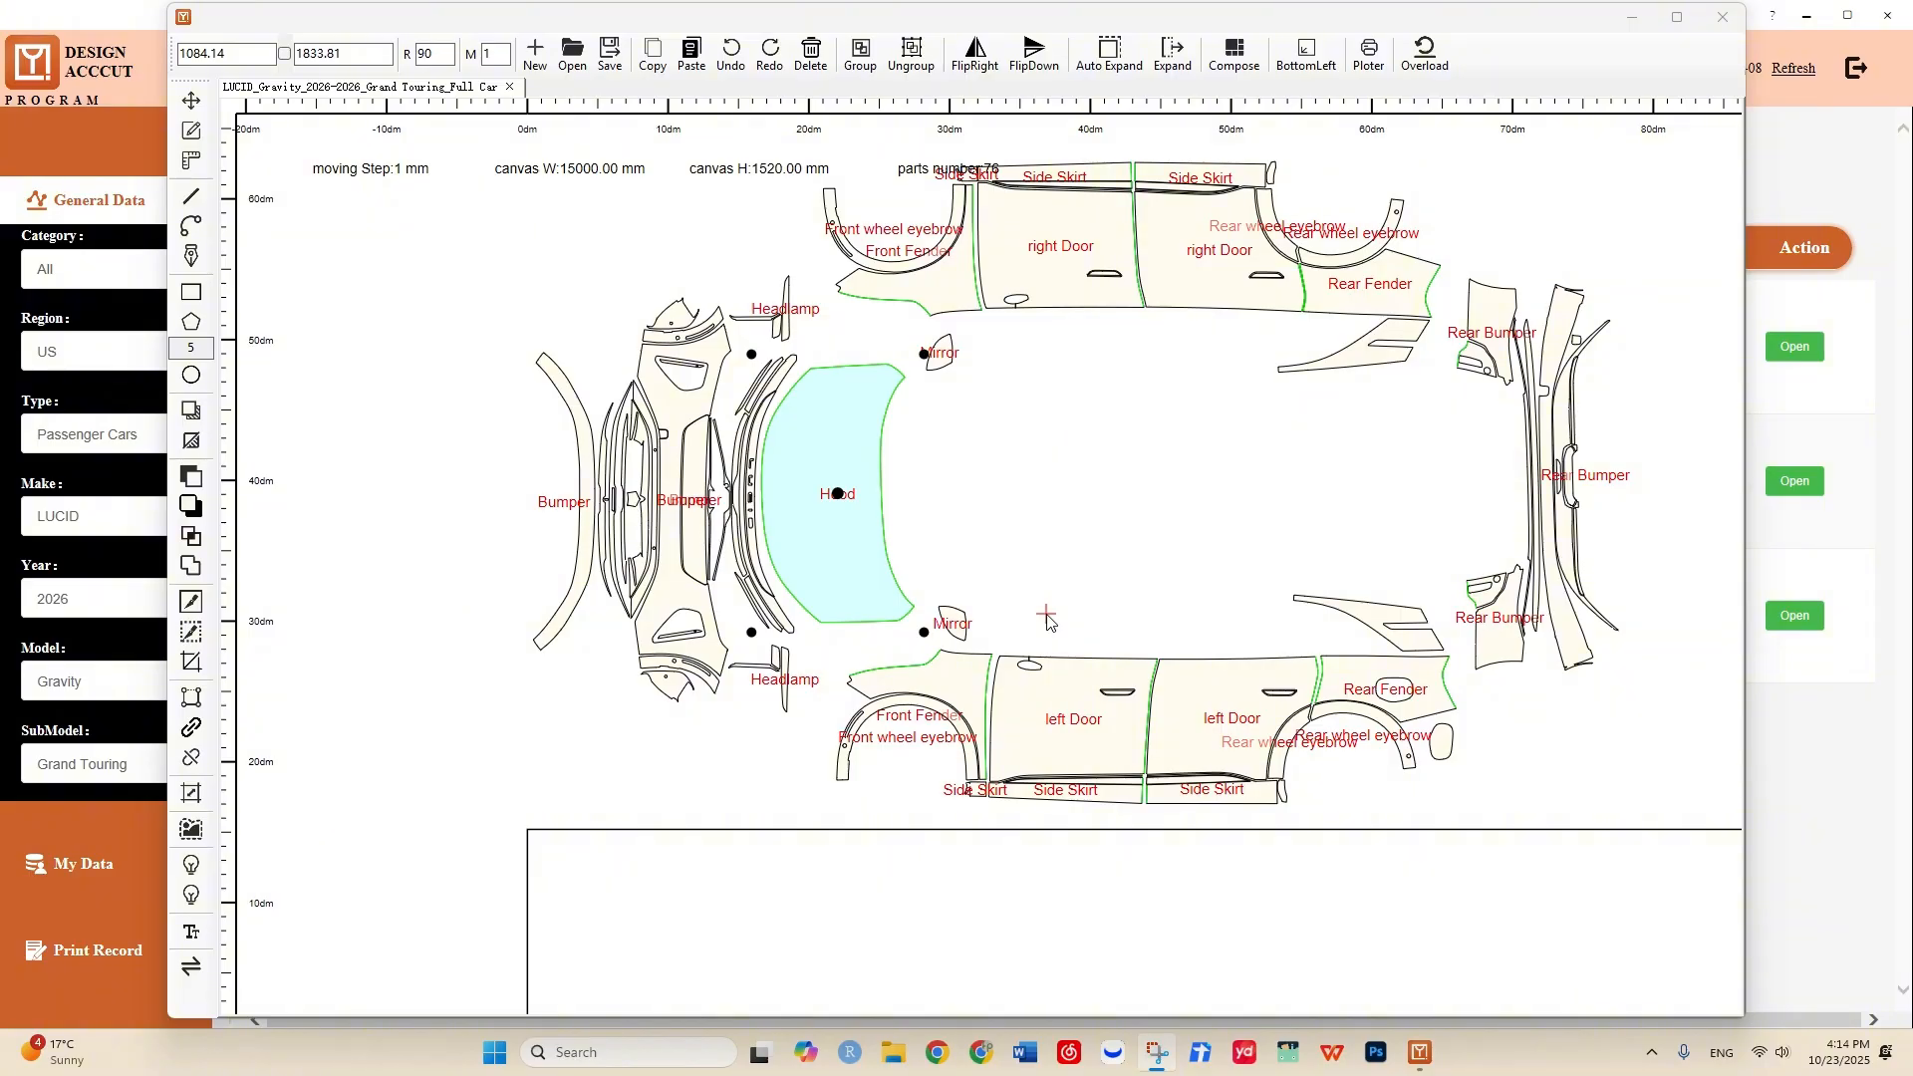
left_click(951, 694)
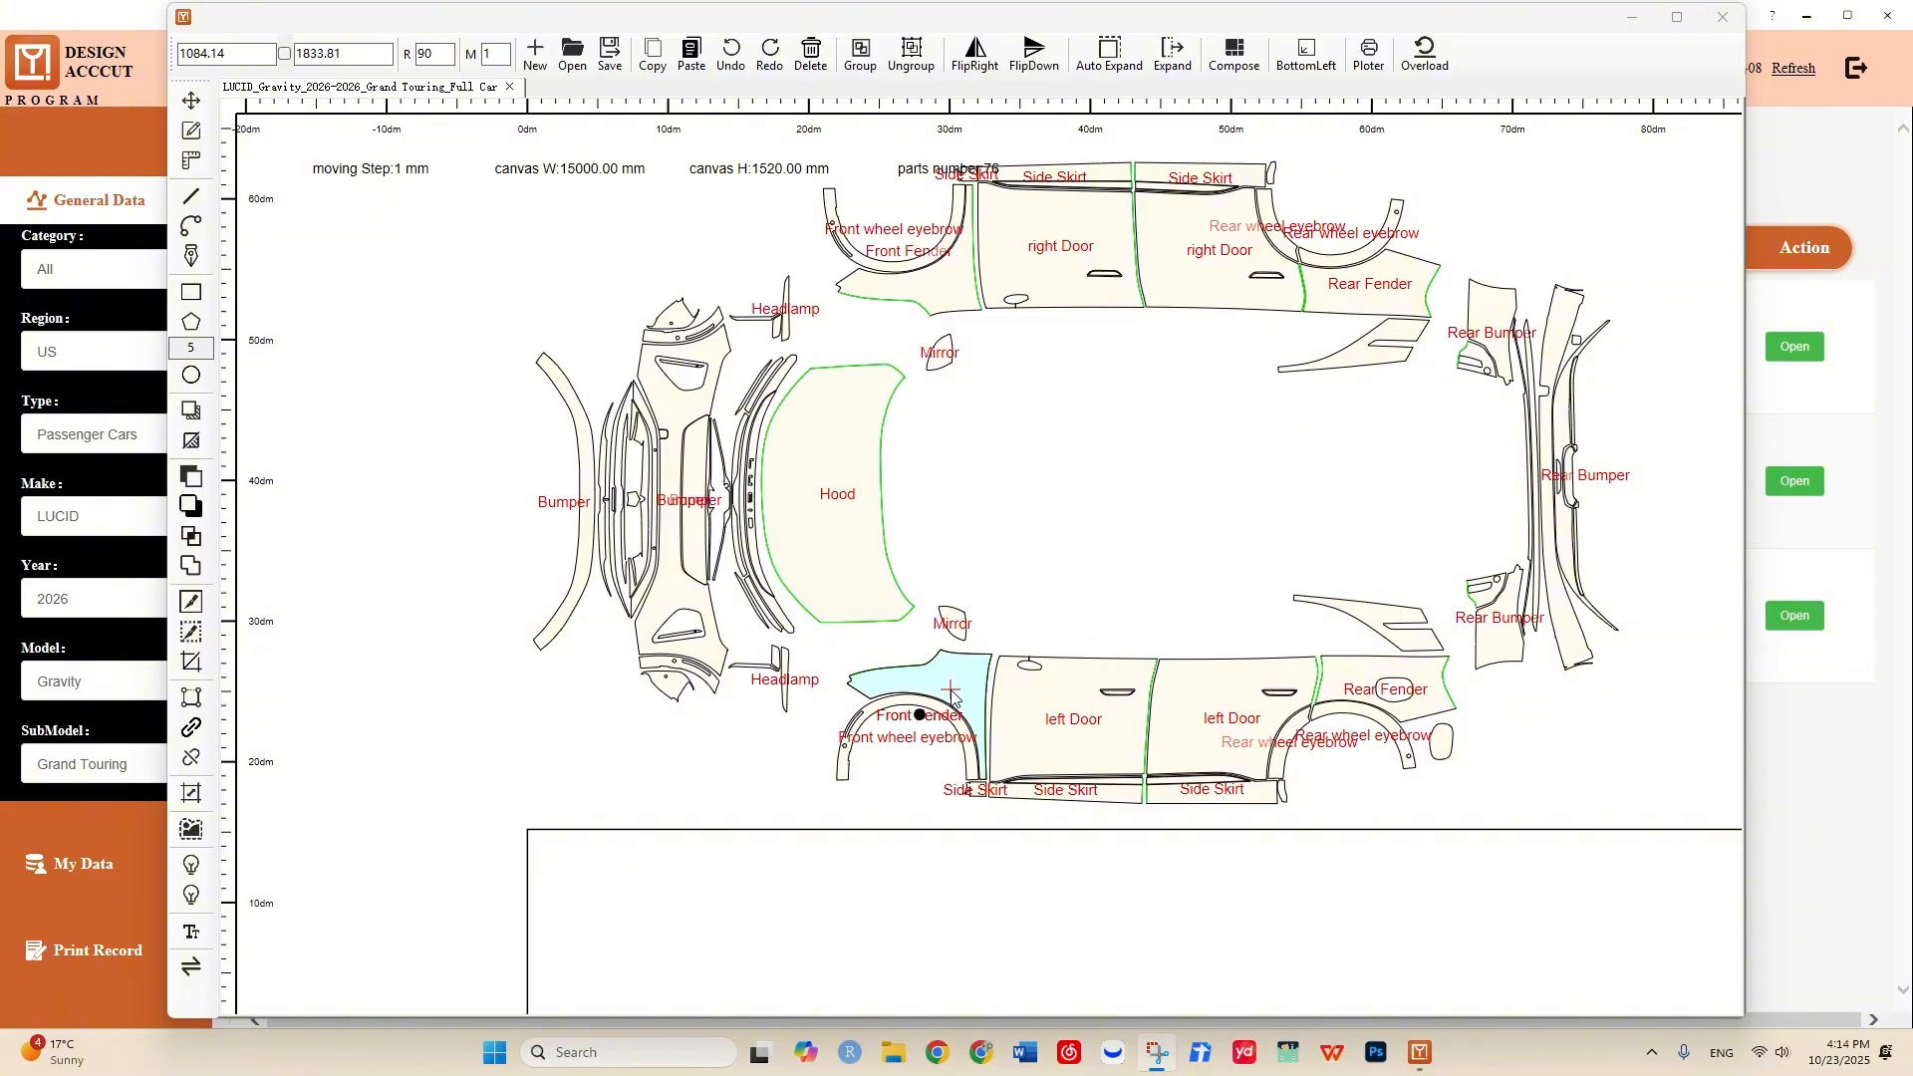
left_click(951, 695)
left_click_drag(952, 695, 1120, 467)
- Auto-expand the green highlighted edges of the separated front fender by 5 mm
scroll(1120, 468, "up", 3)
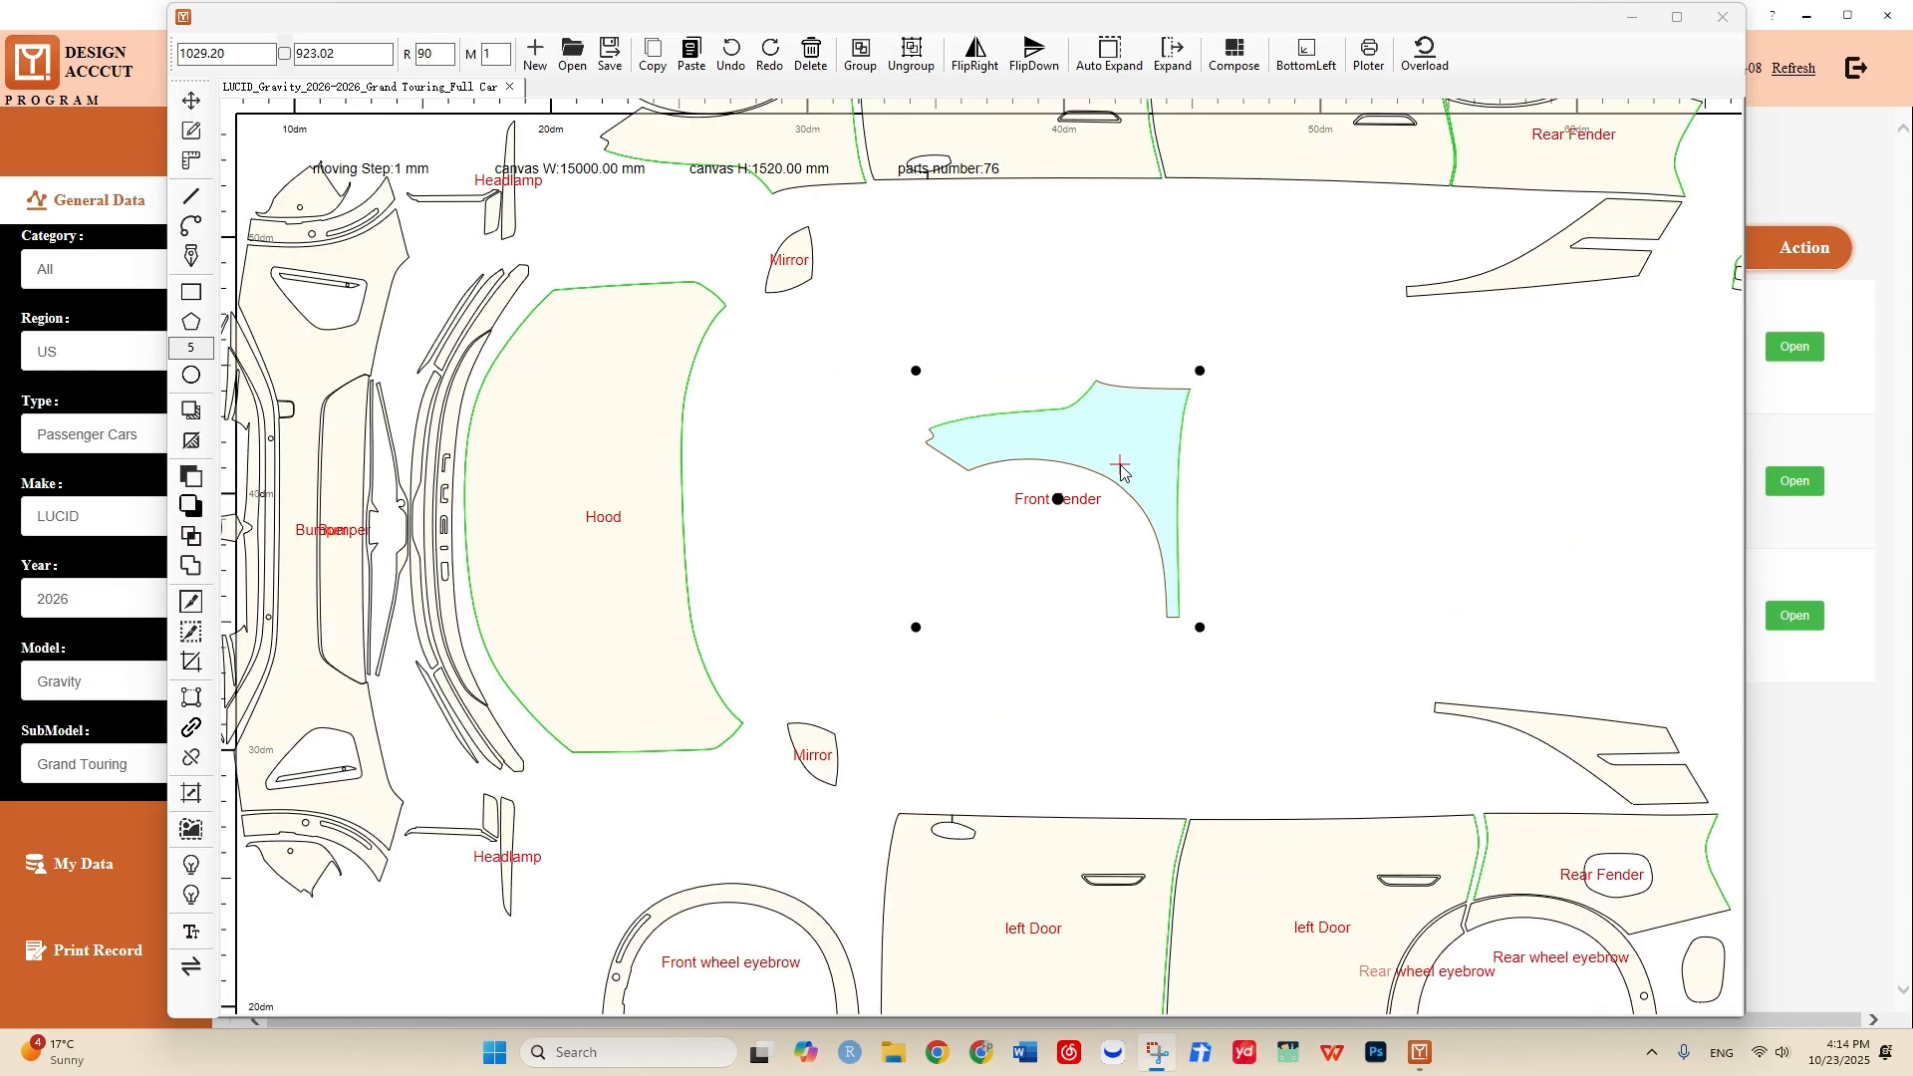
scroll(1120, 468, "down", 2)
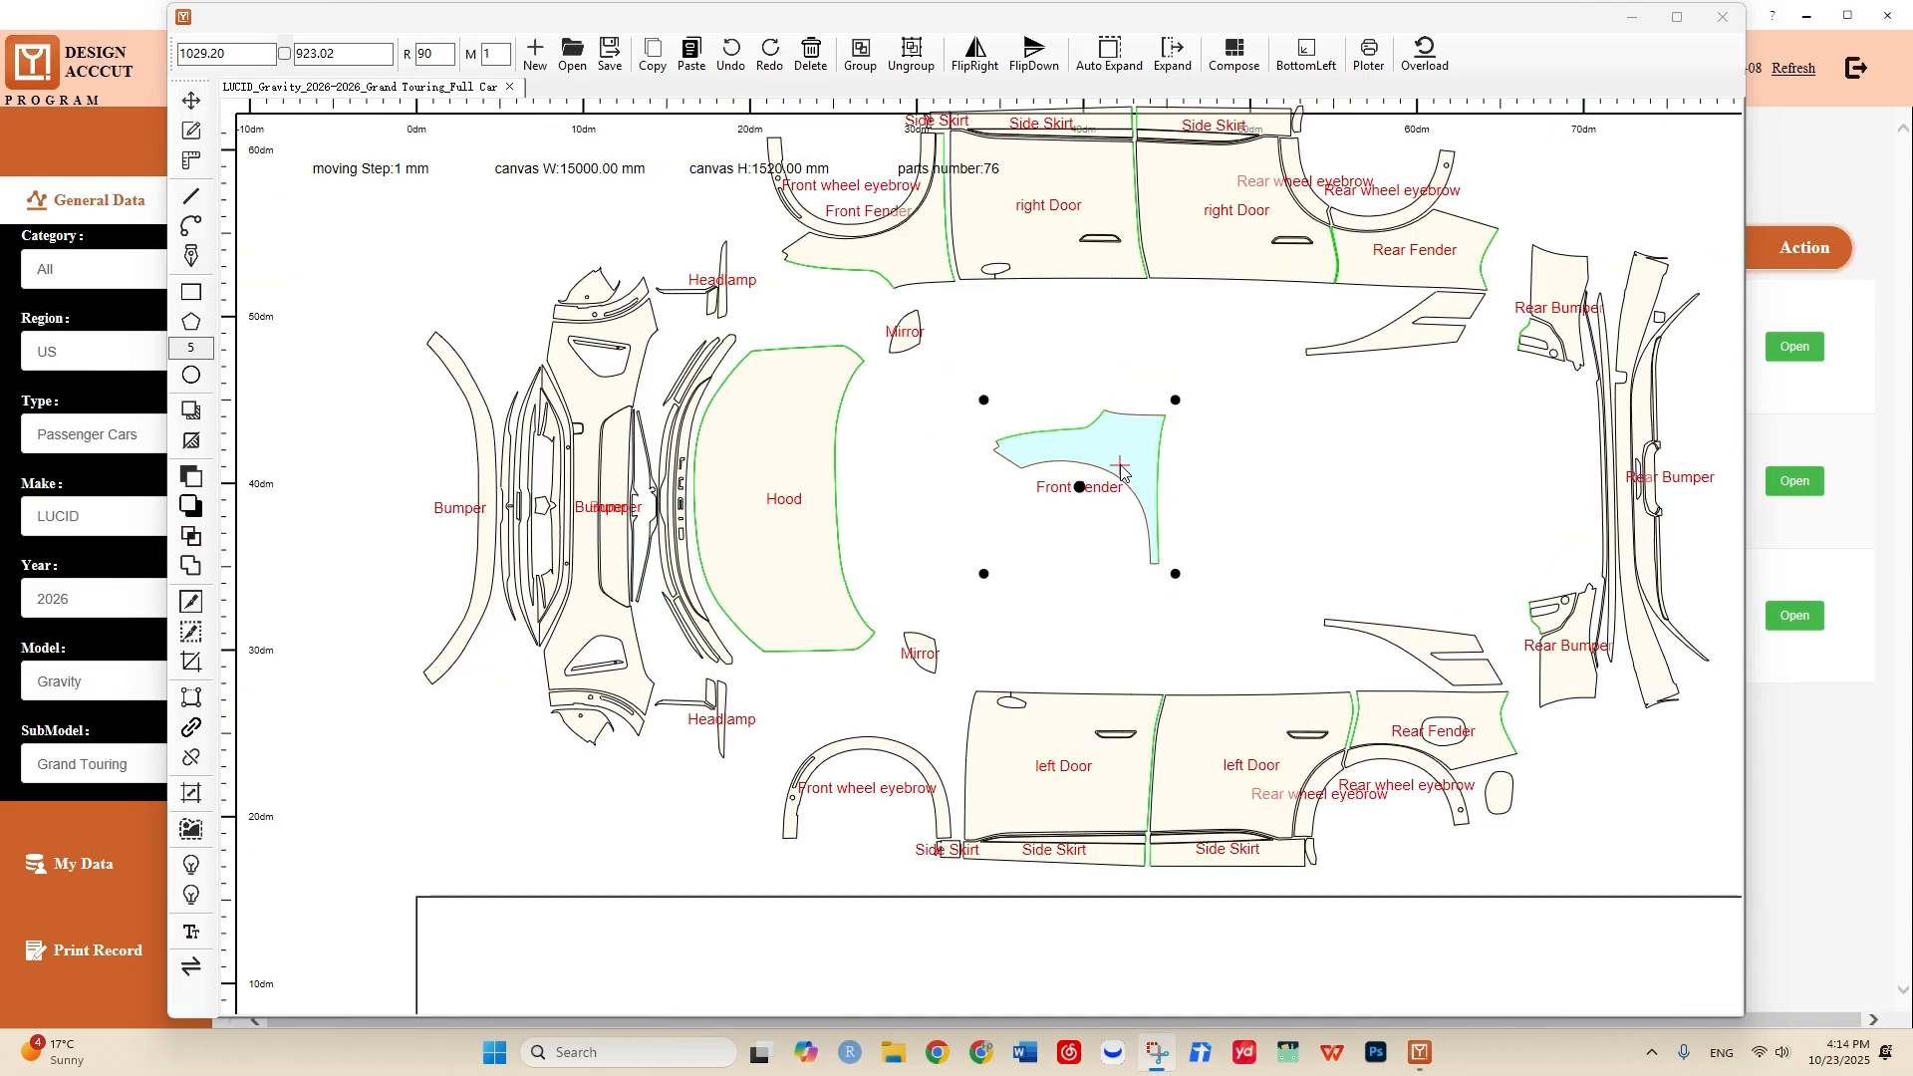
scroll(1122, 470, "up", 3)
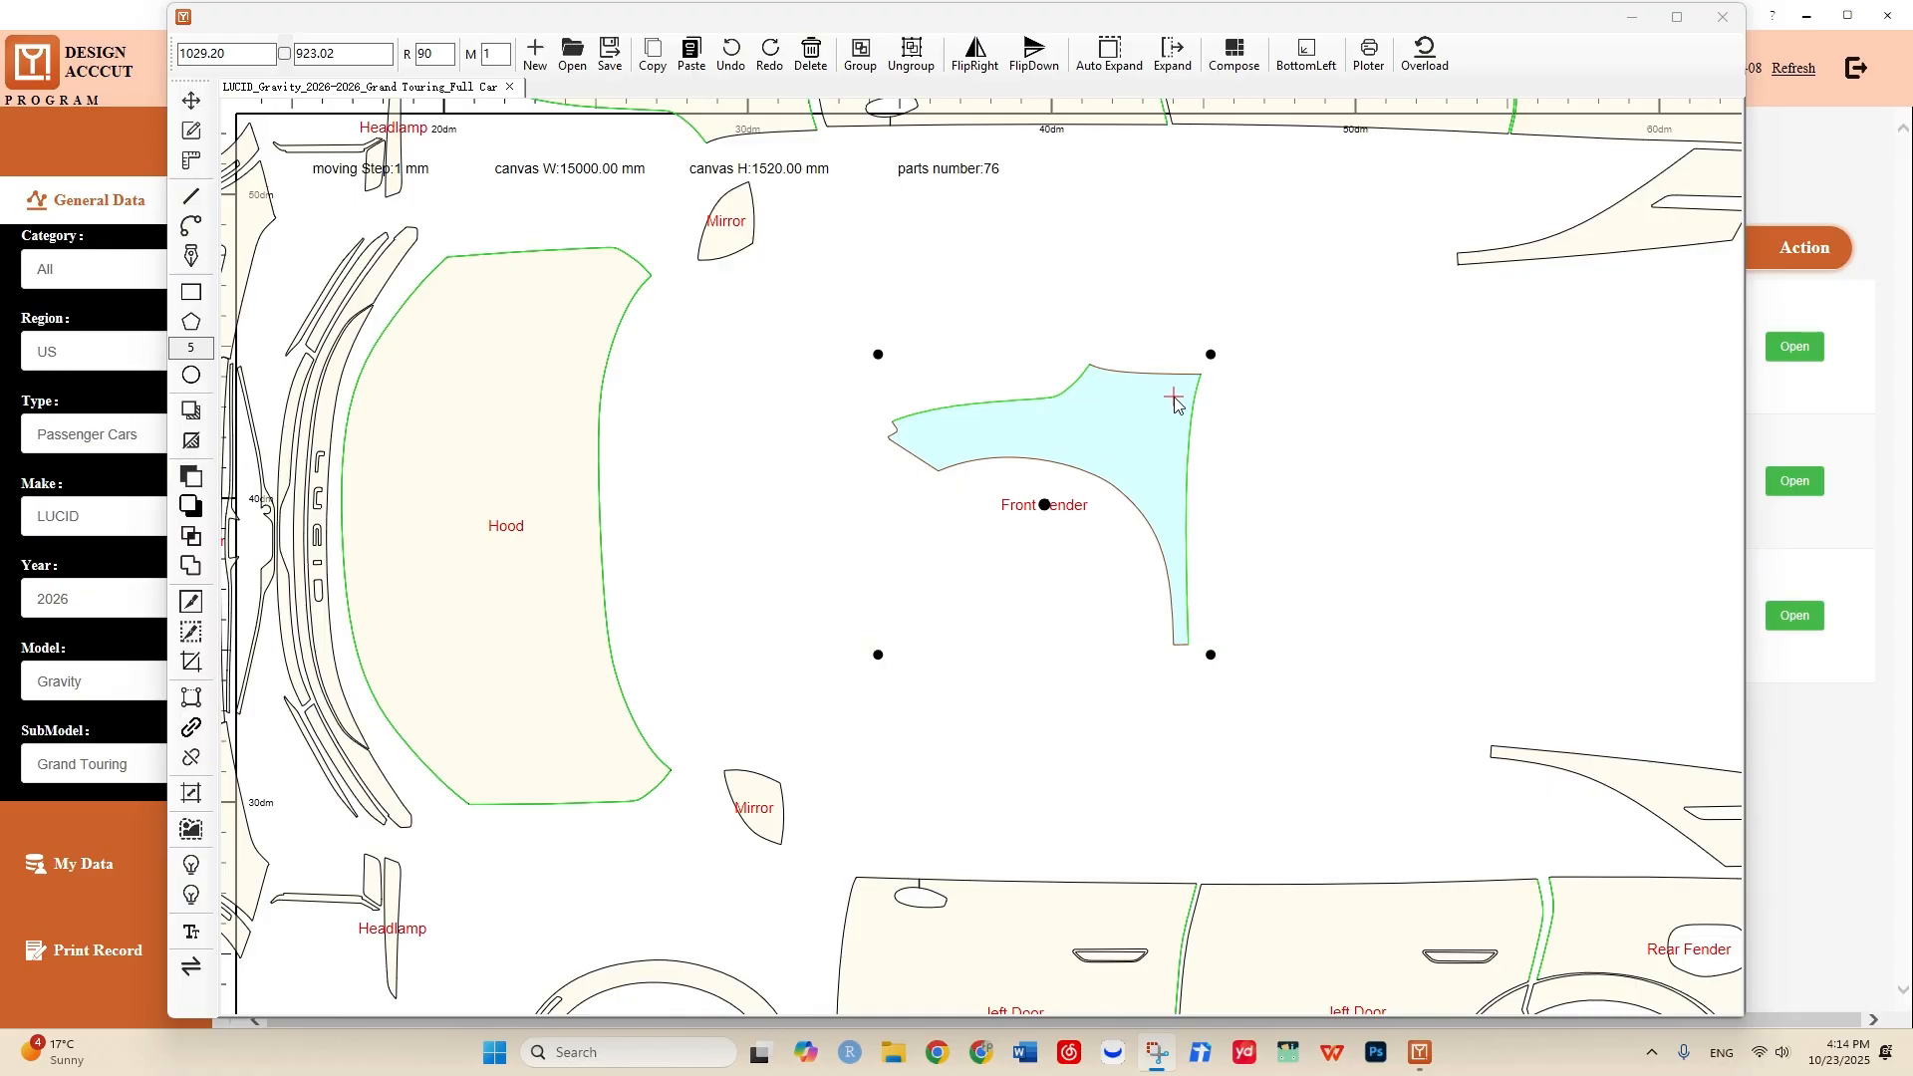
left_click(1109, 55)
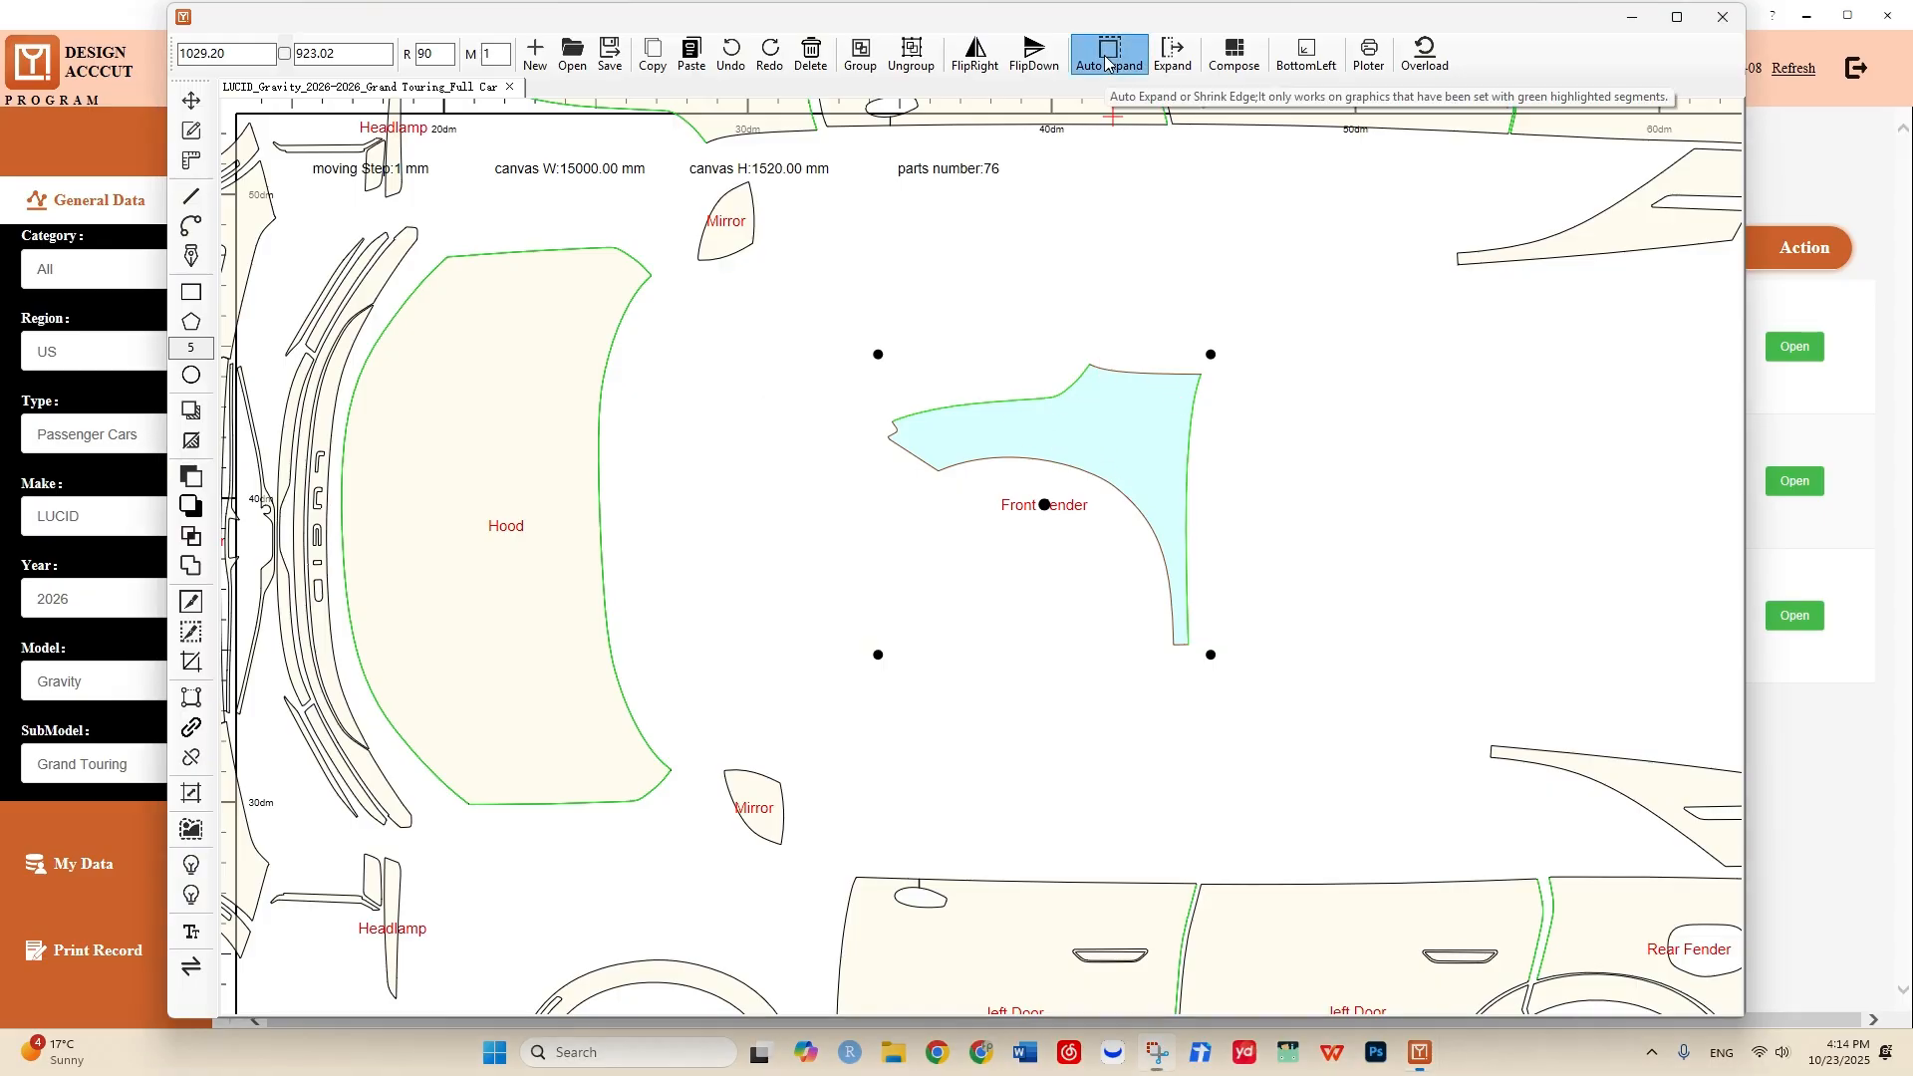
left_click_drag(991, 431, 1558, 456)
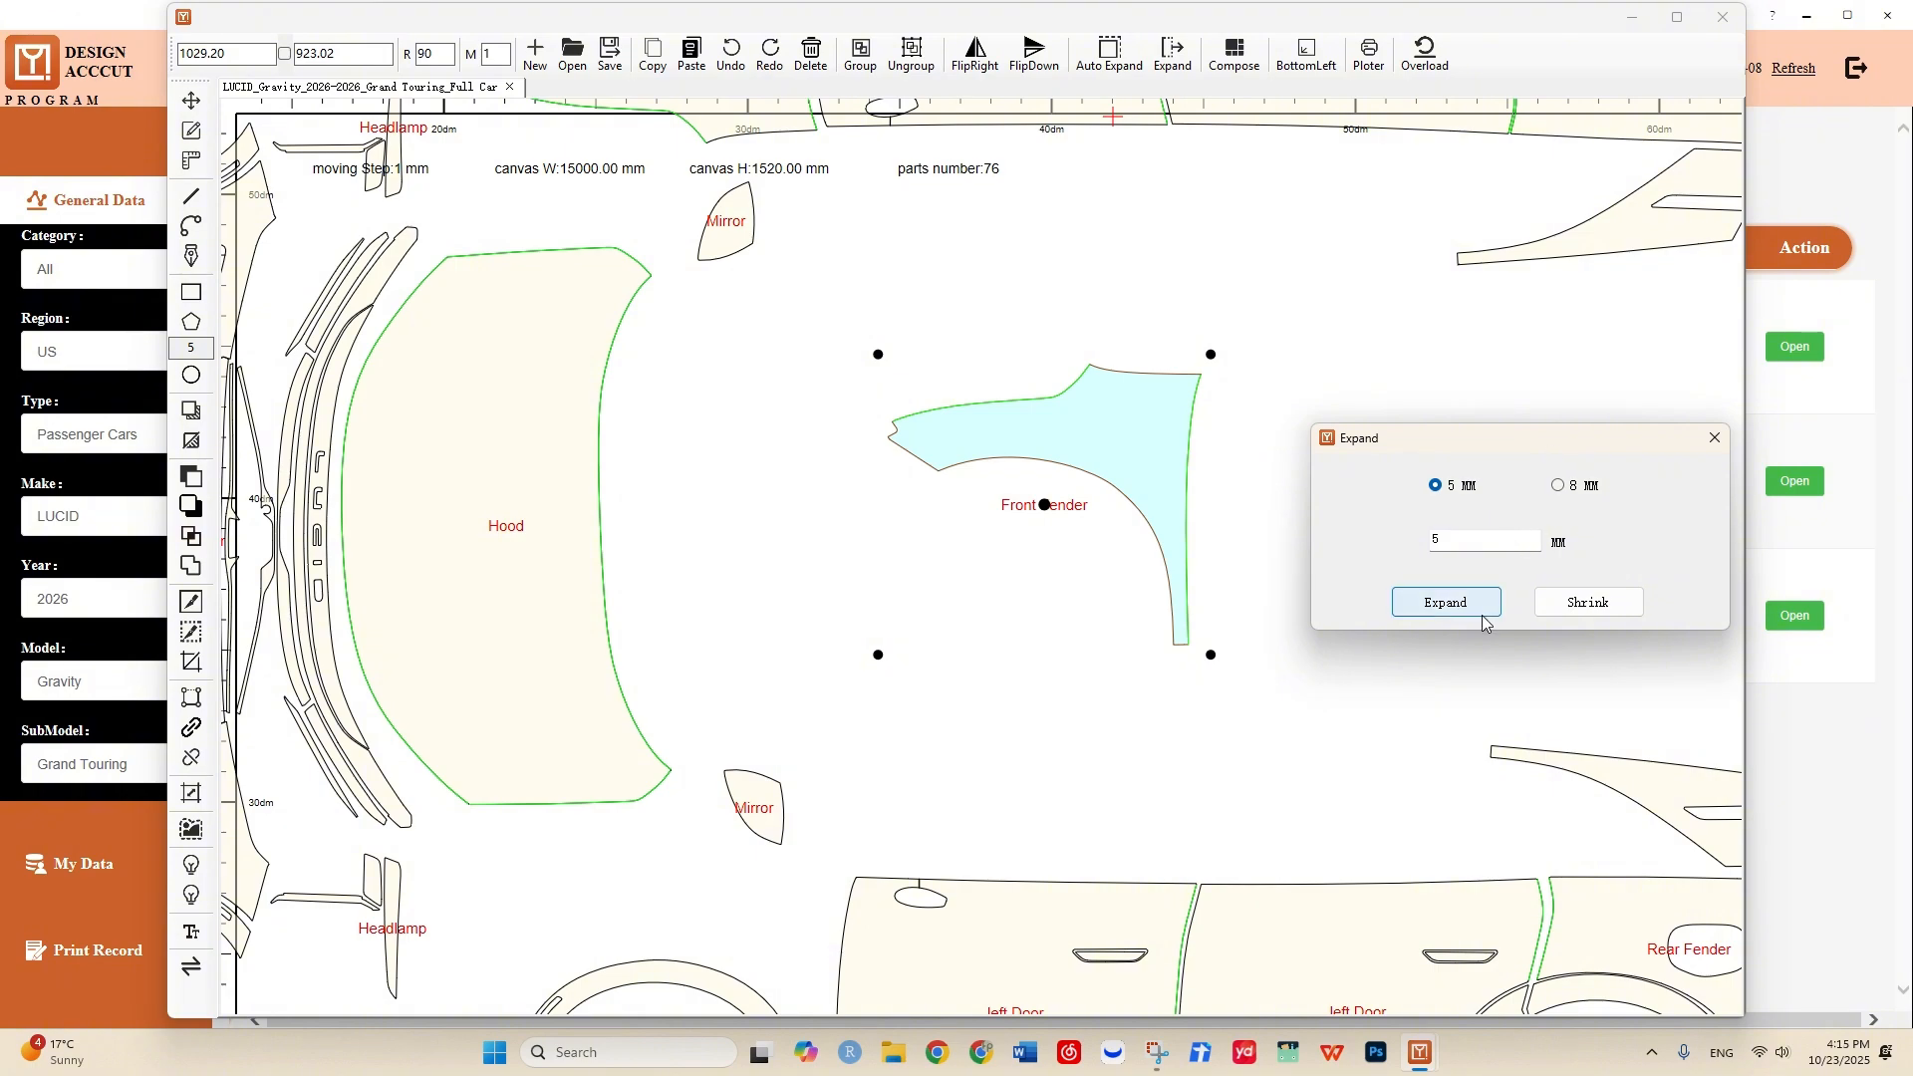
left_click(1446, 603)
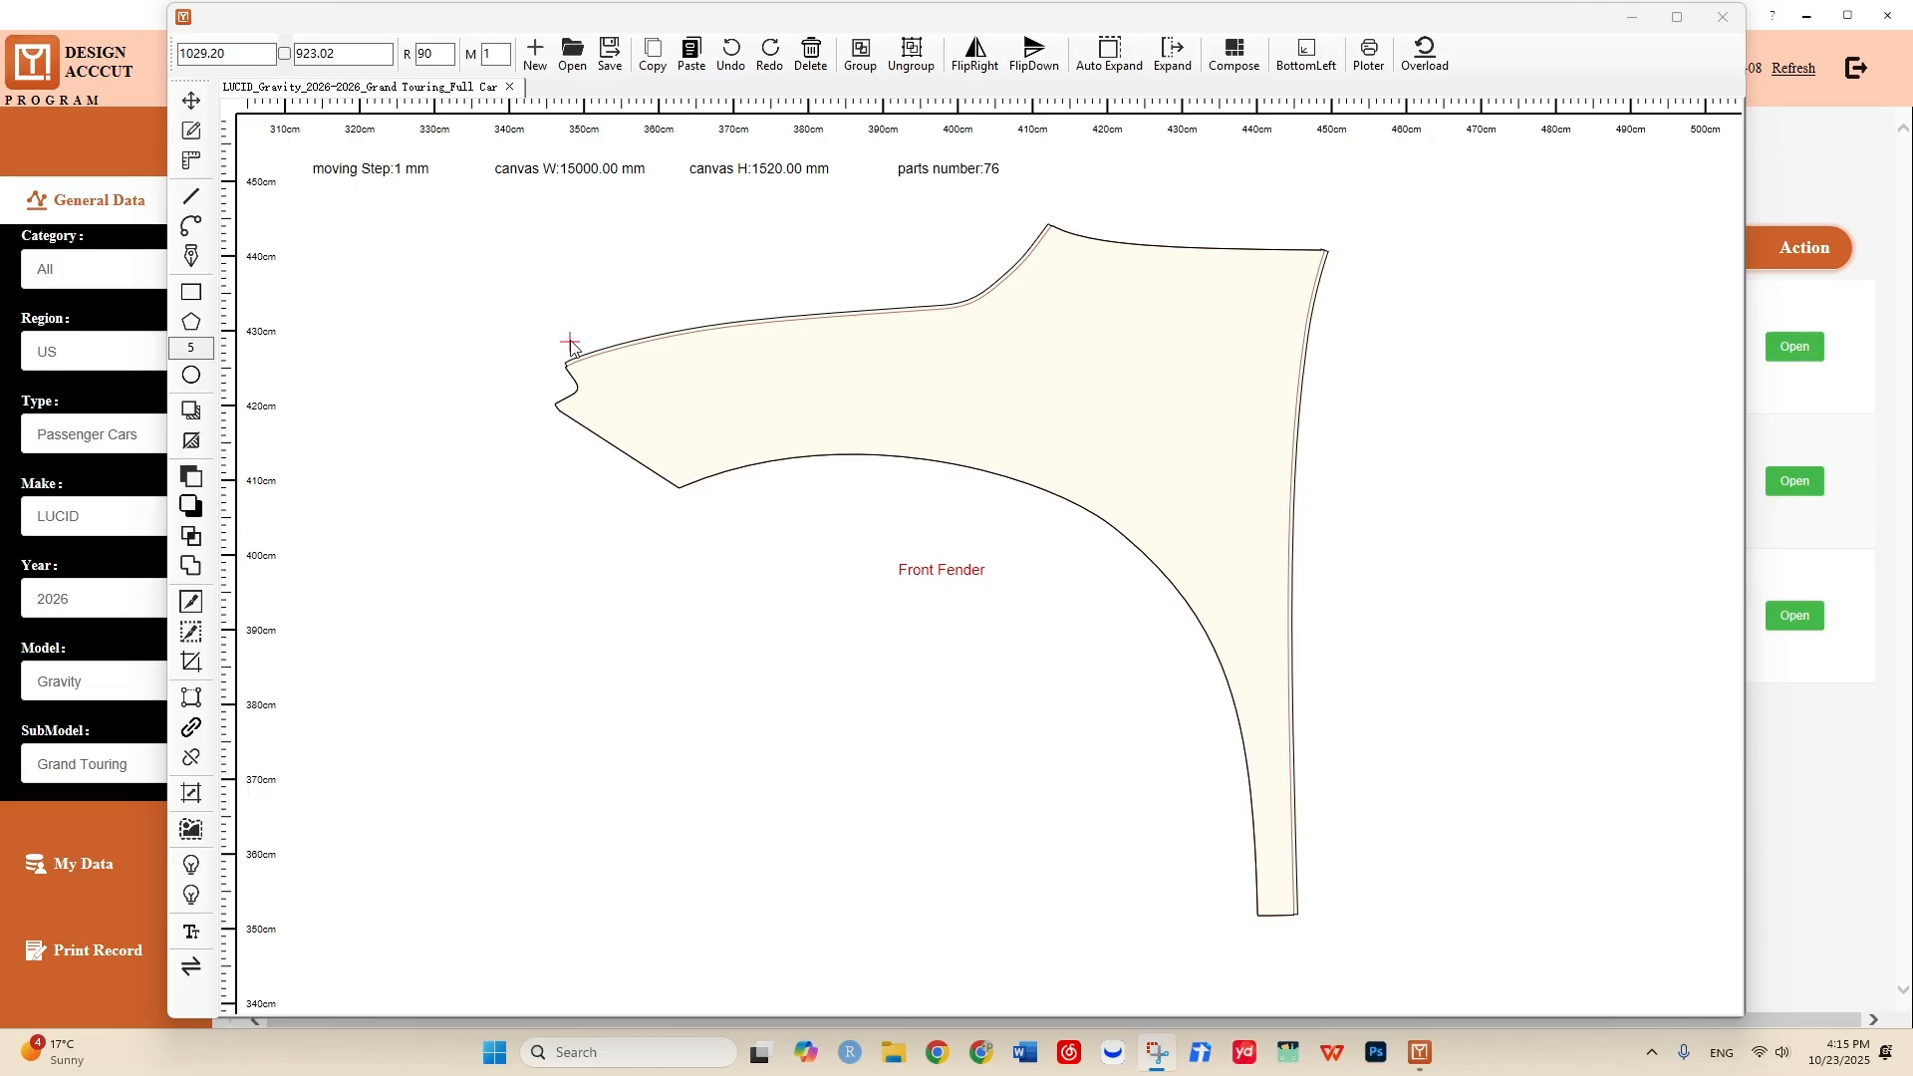
- Move the expanded front fender off its original outline and delete the shadow outline left behind
scroll(569, 342, "up", 3)
scroll(568, 342, "down", 2)
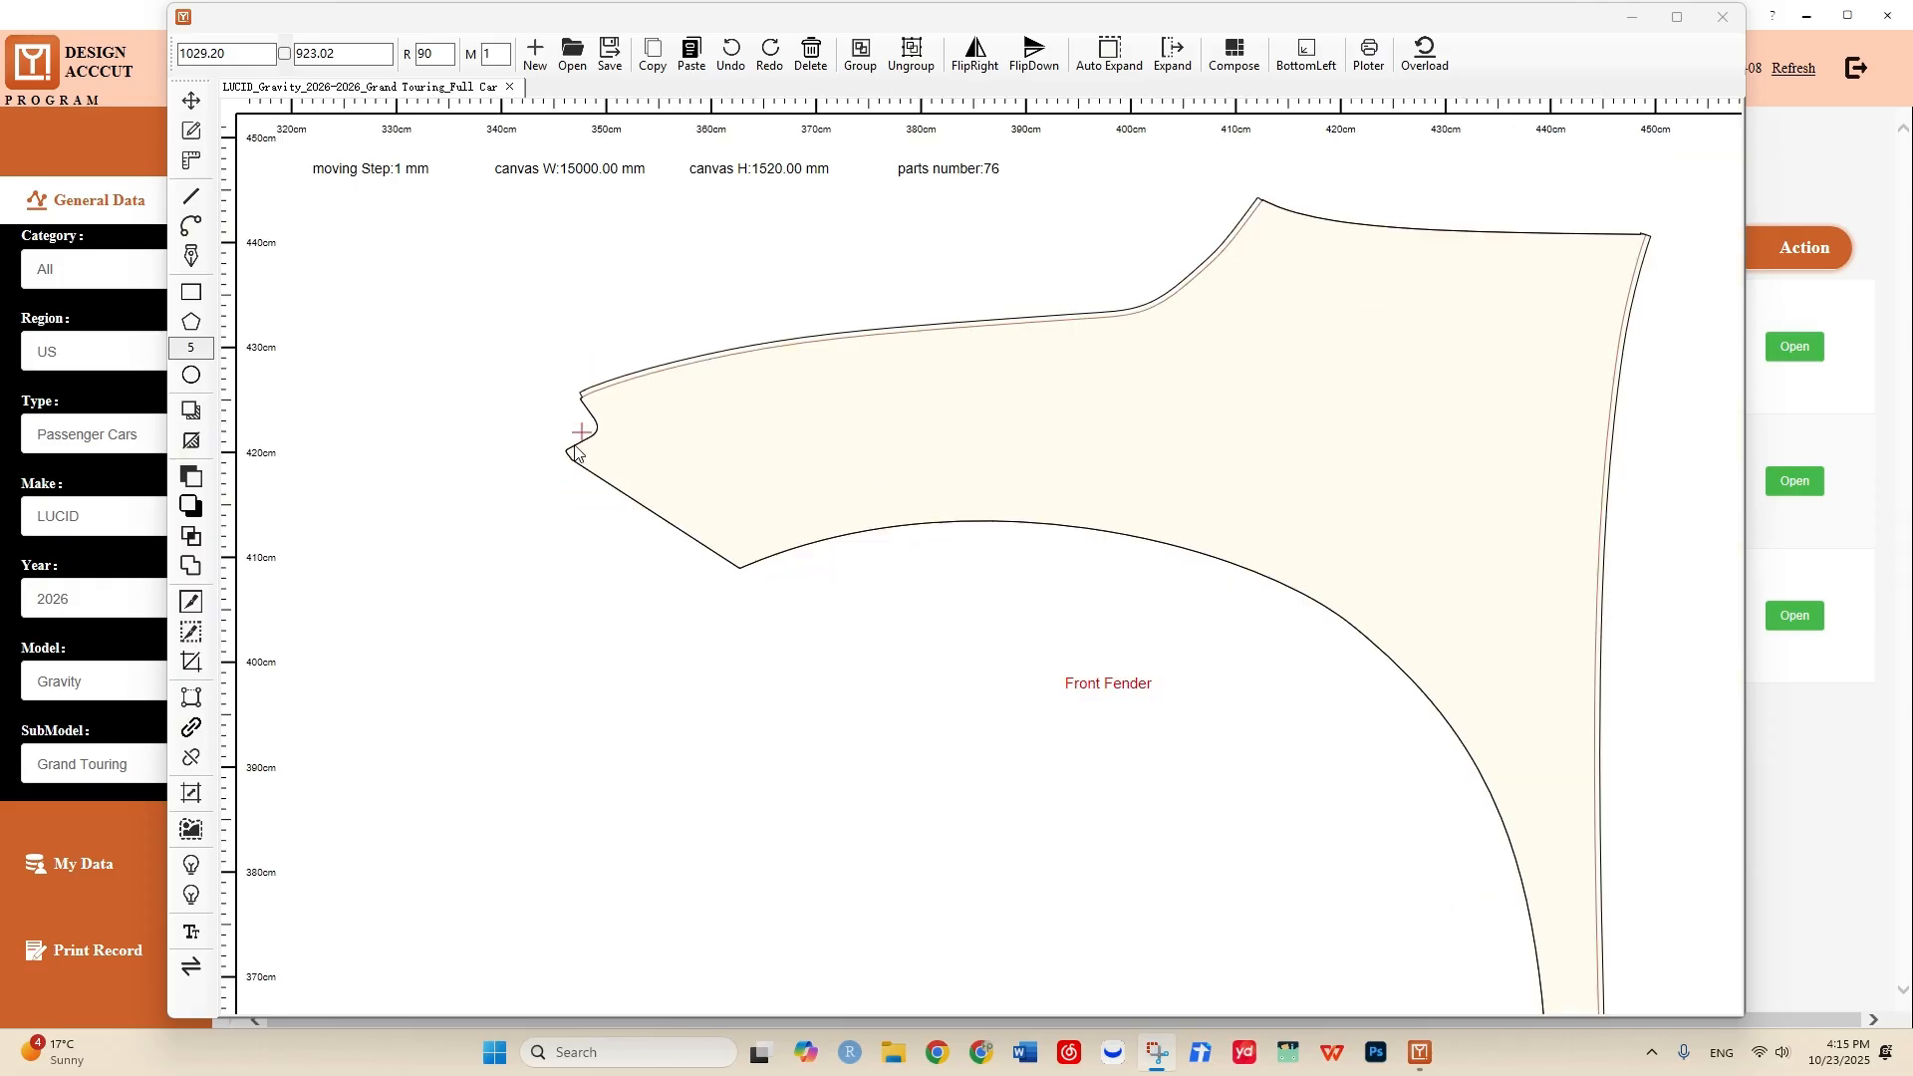
scroll(1394, 653, "down", 2)
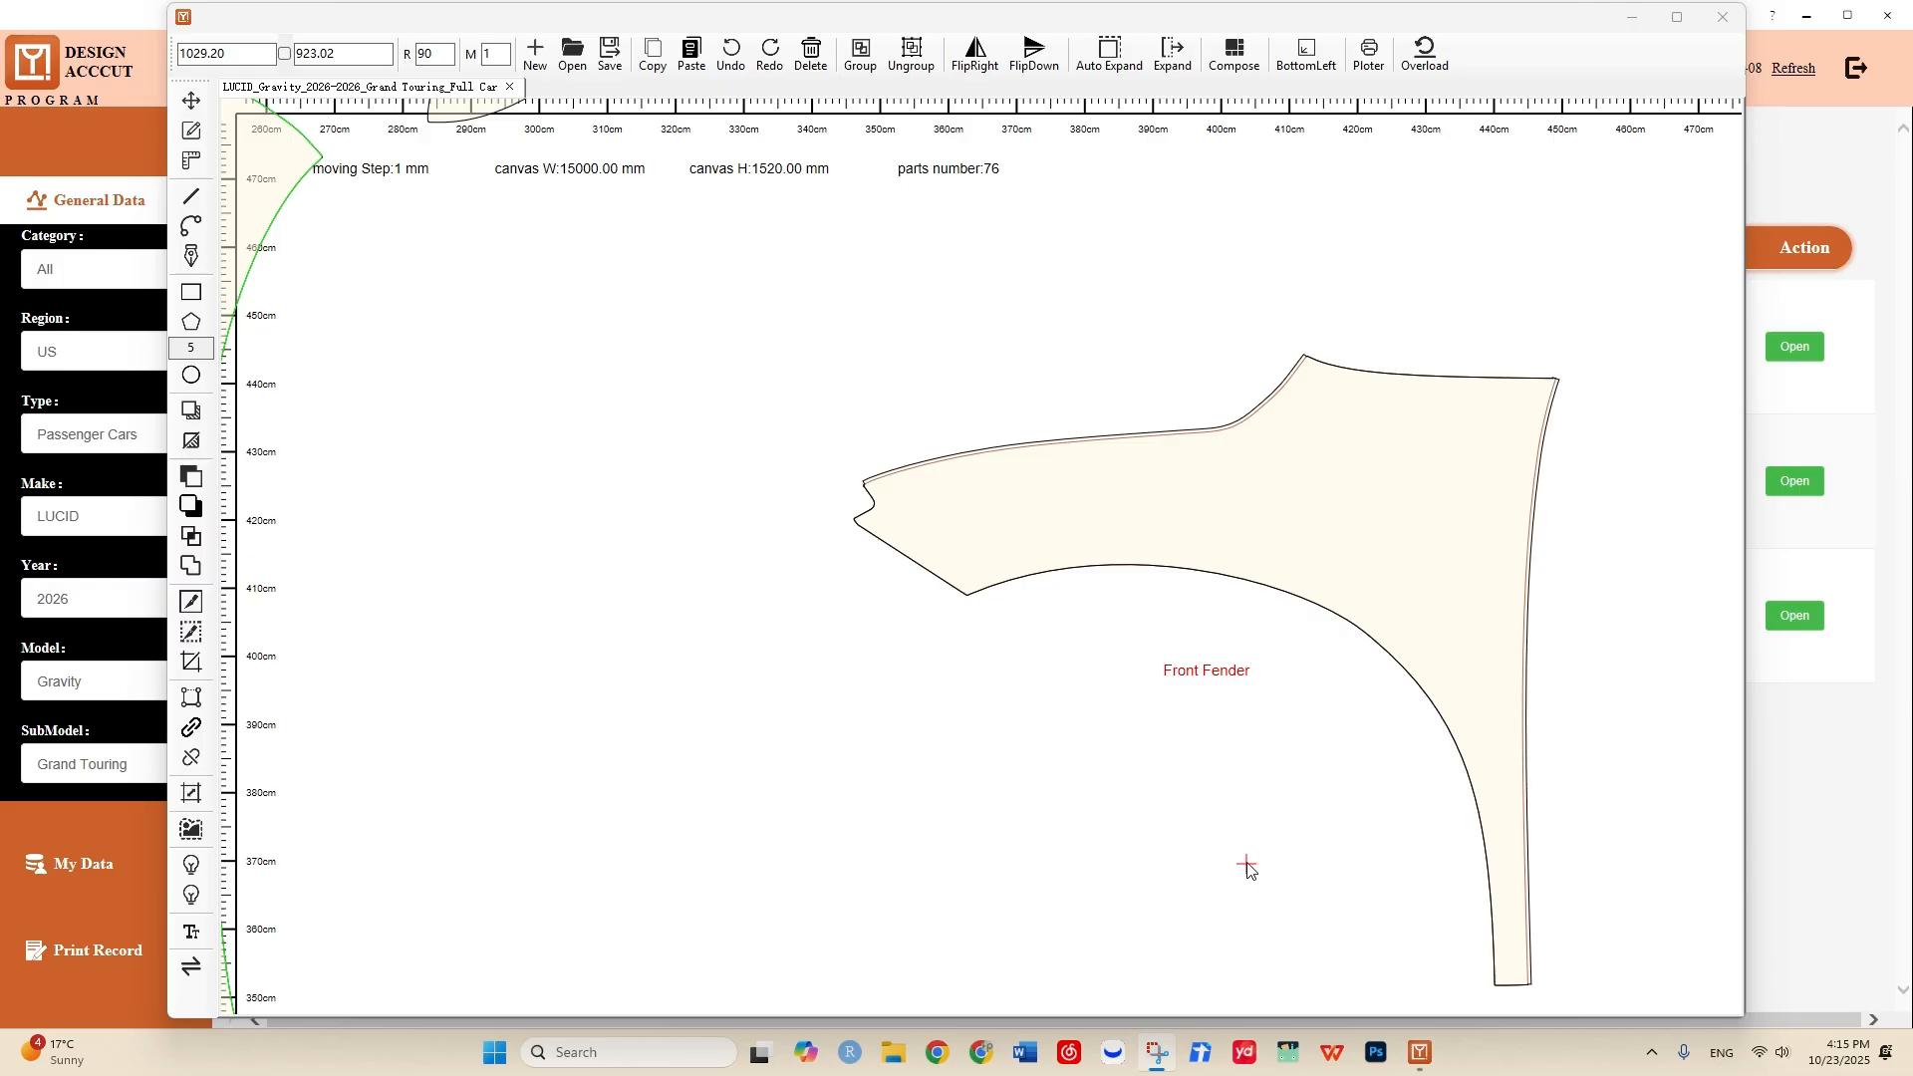
left_click_drag(1357, 556, 956, 559)
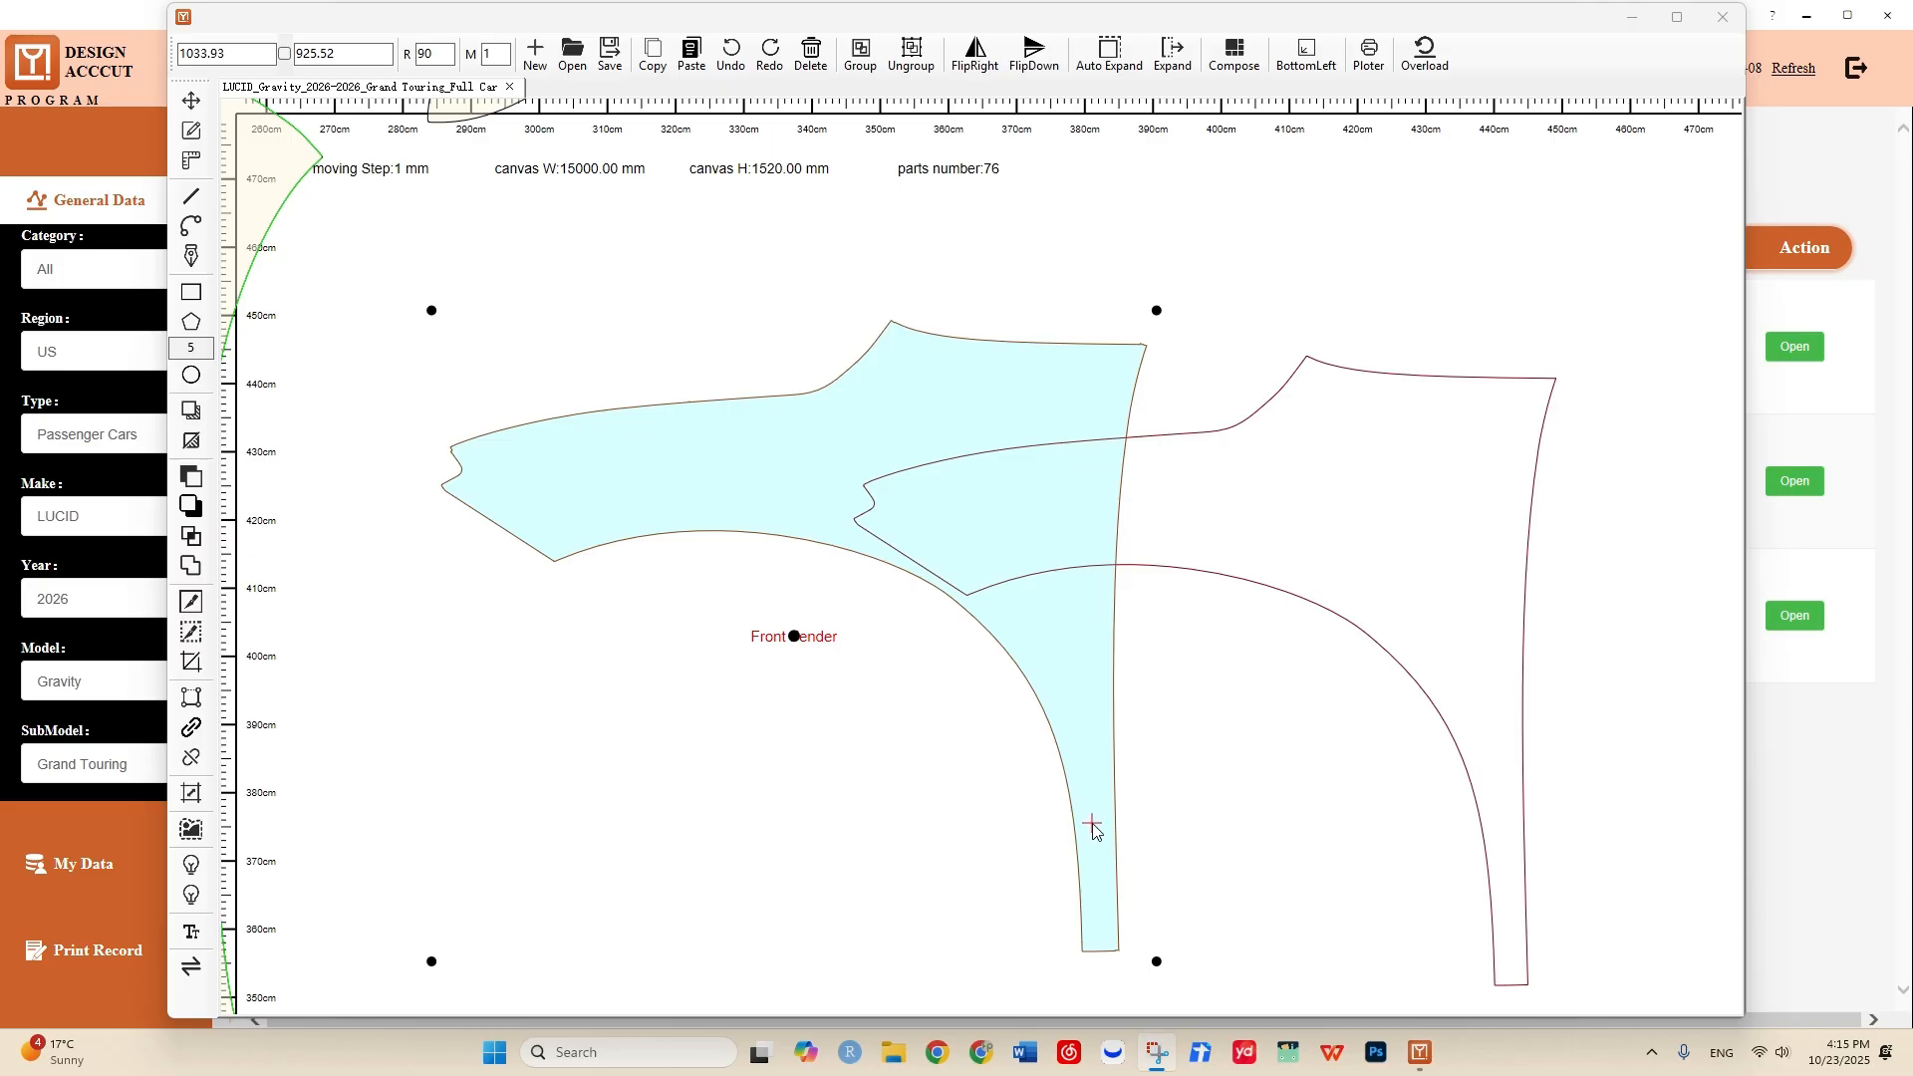
left_click(195, 451)
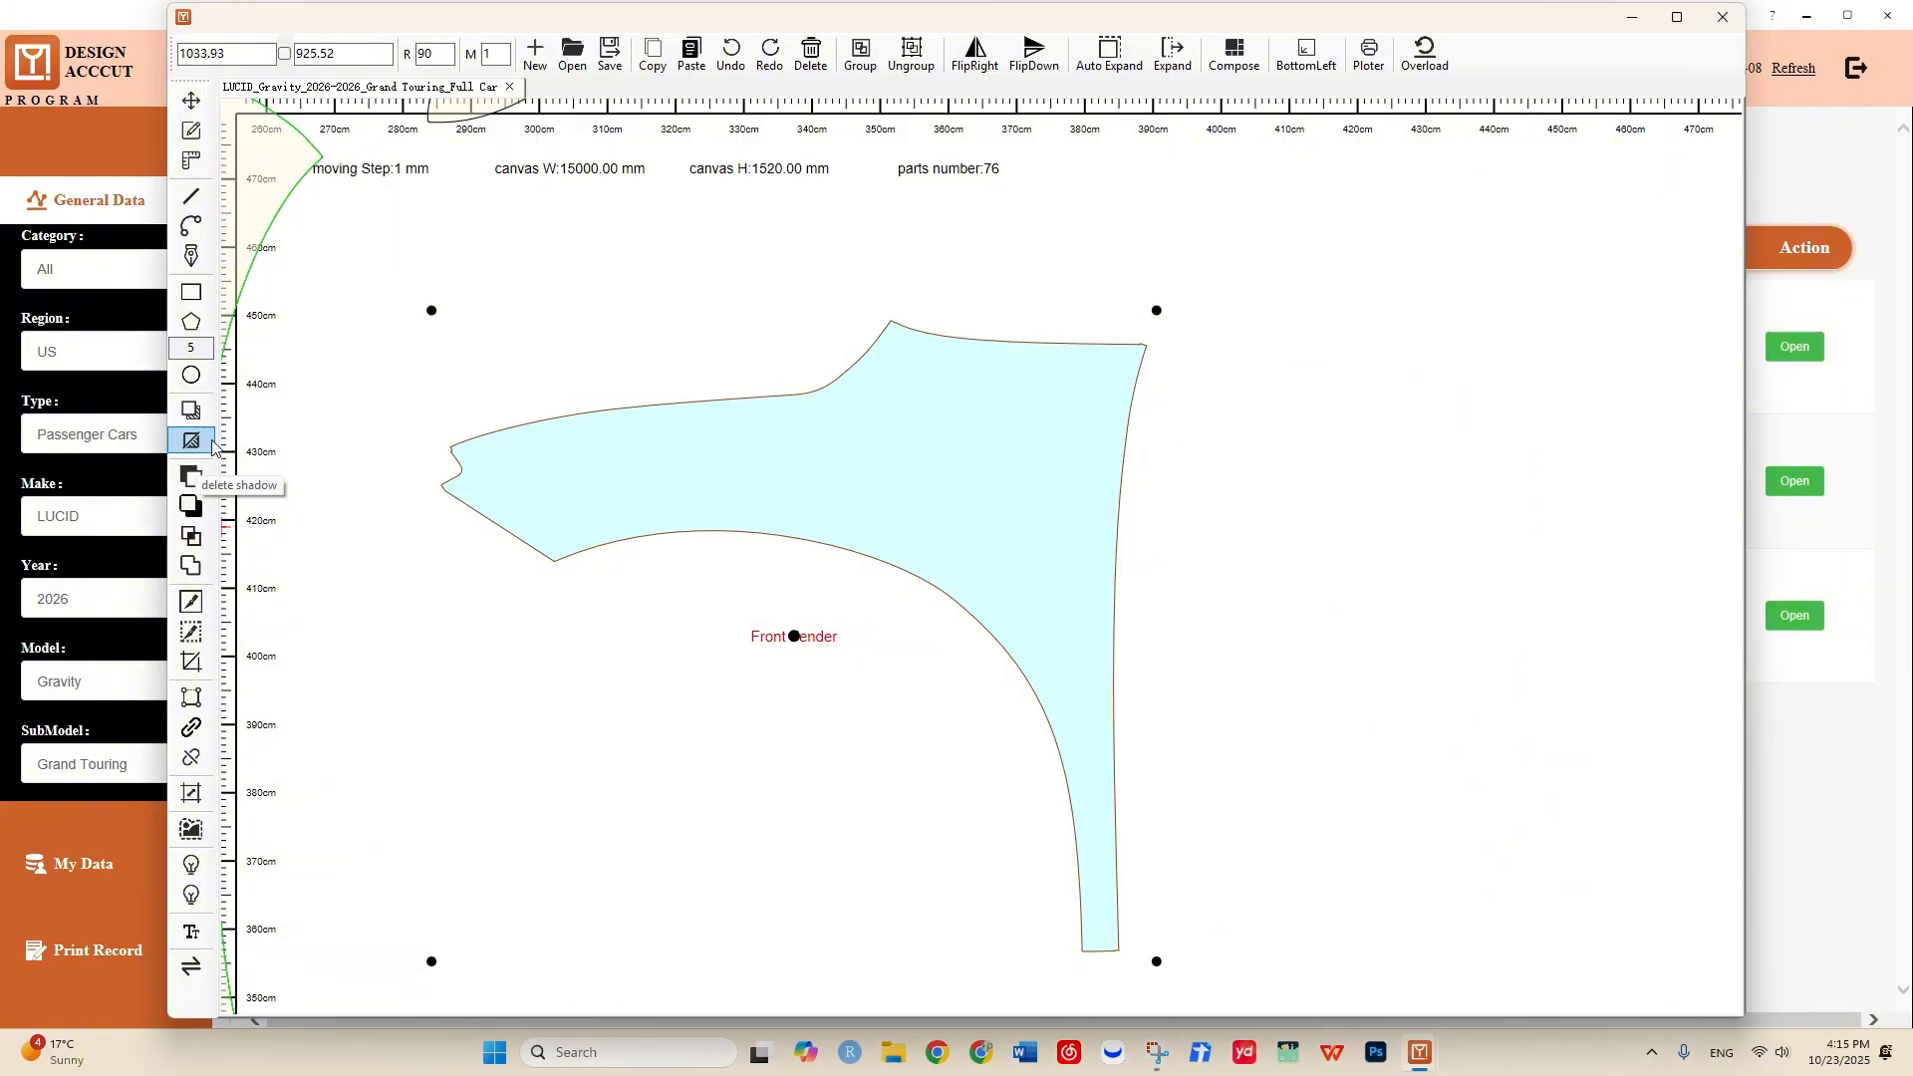
- Examine the expanded edge and corners at the front fender's narrow tip, and deselect the part
scroll(756, 705, "down", 2)
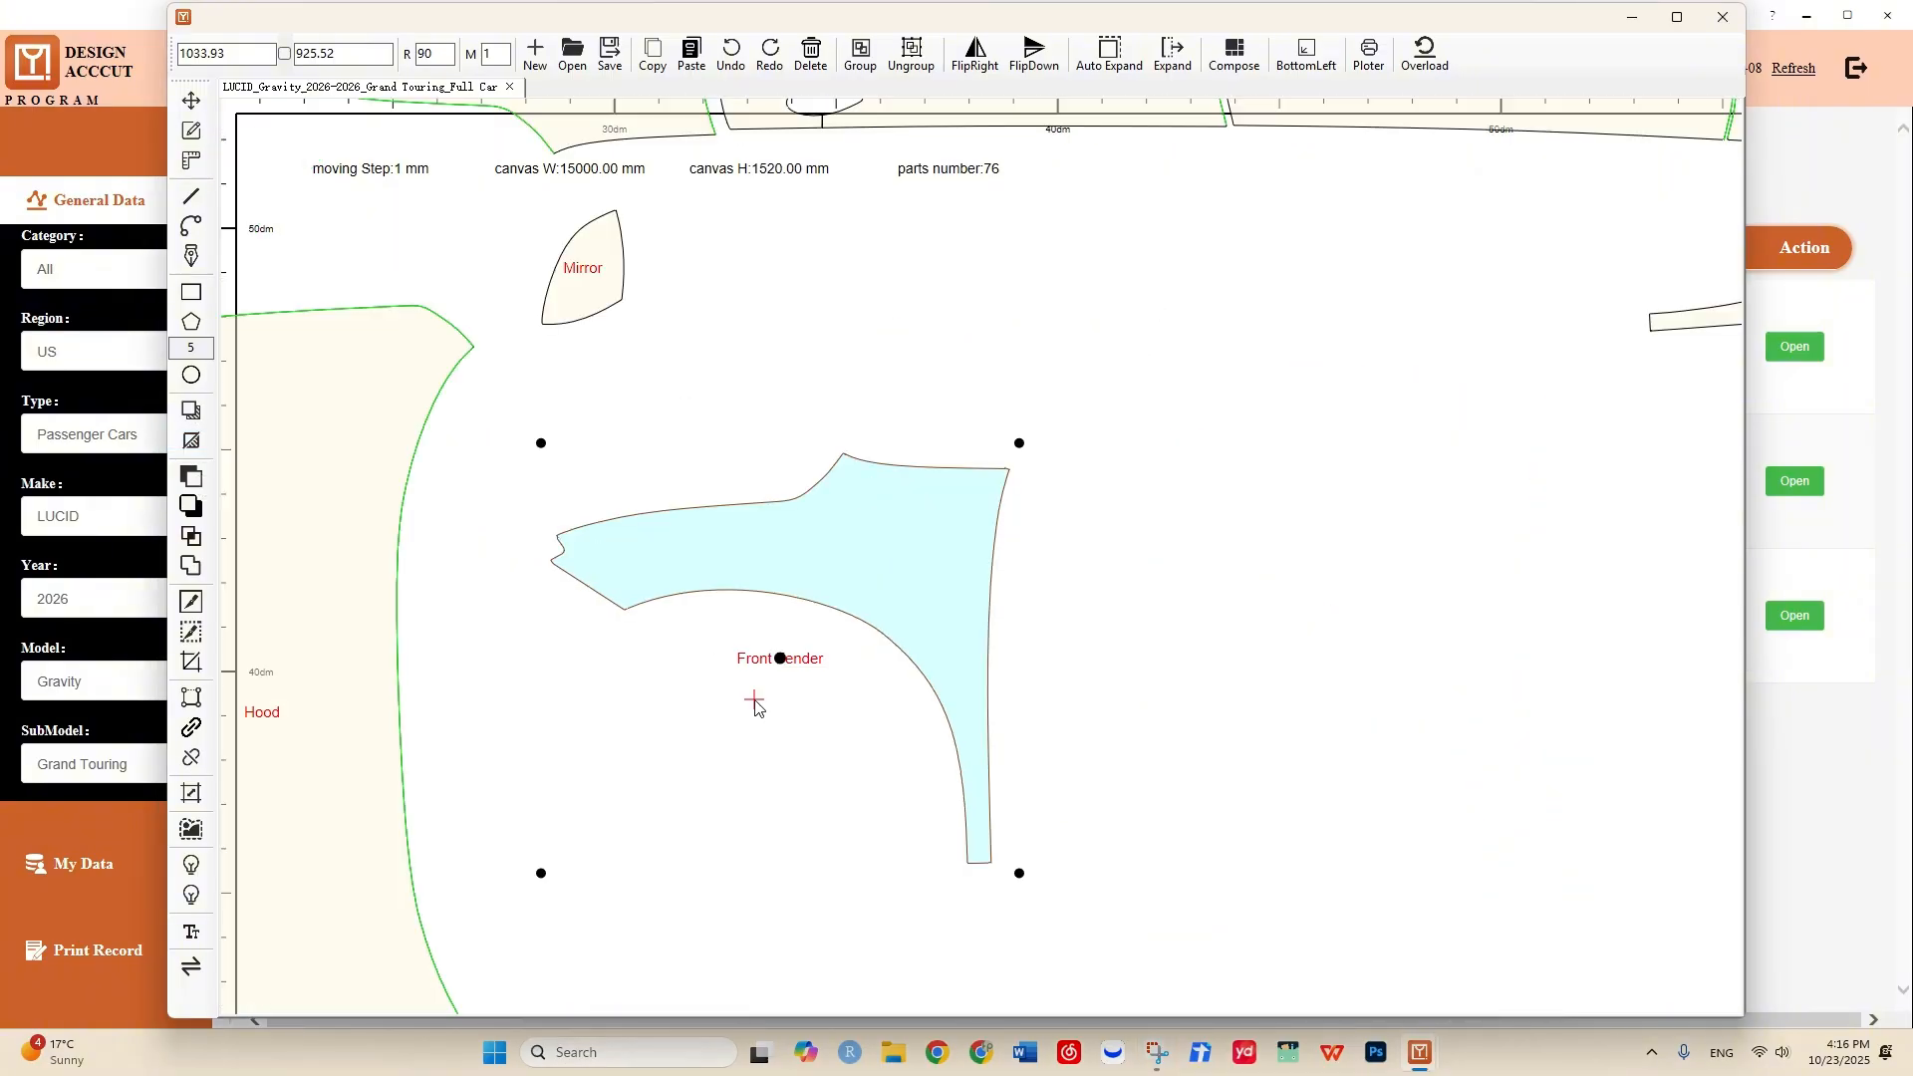
scroll(558, 538, "up", 3)
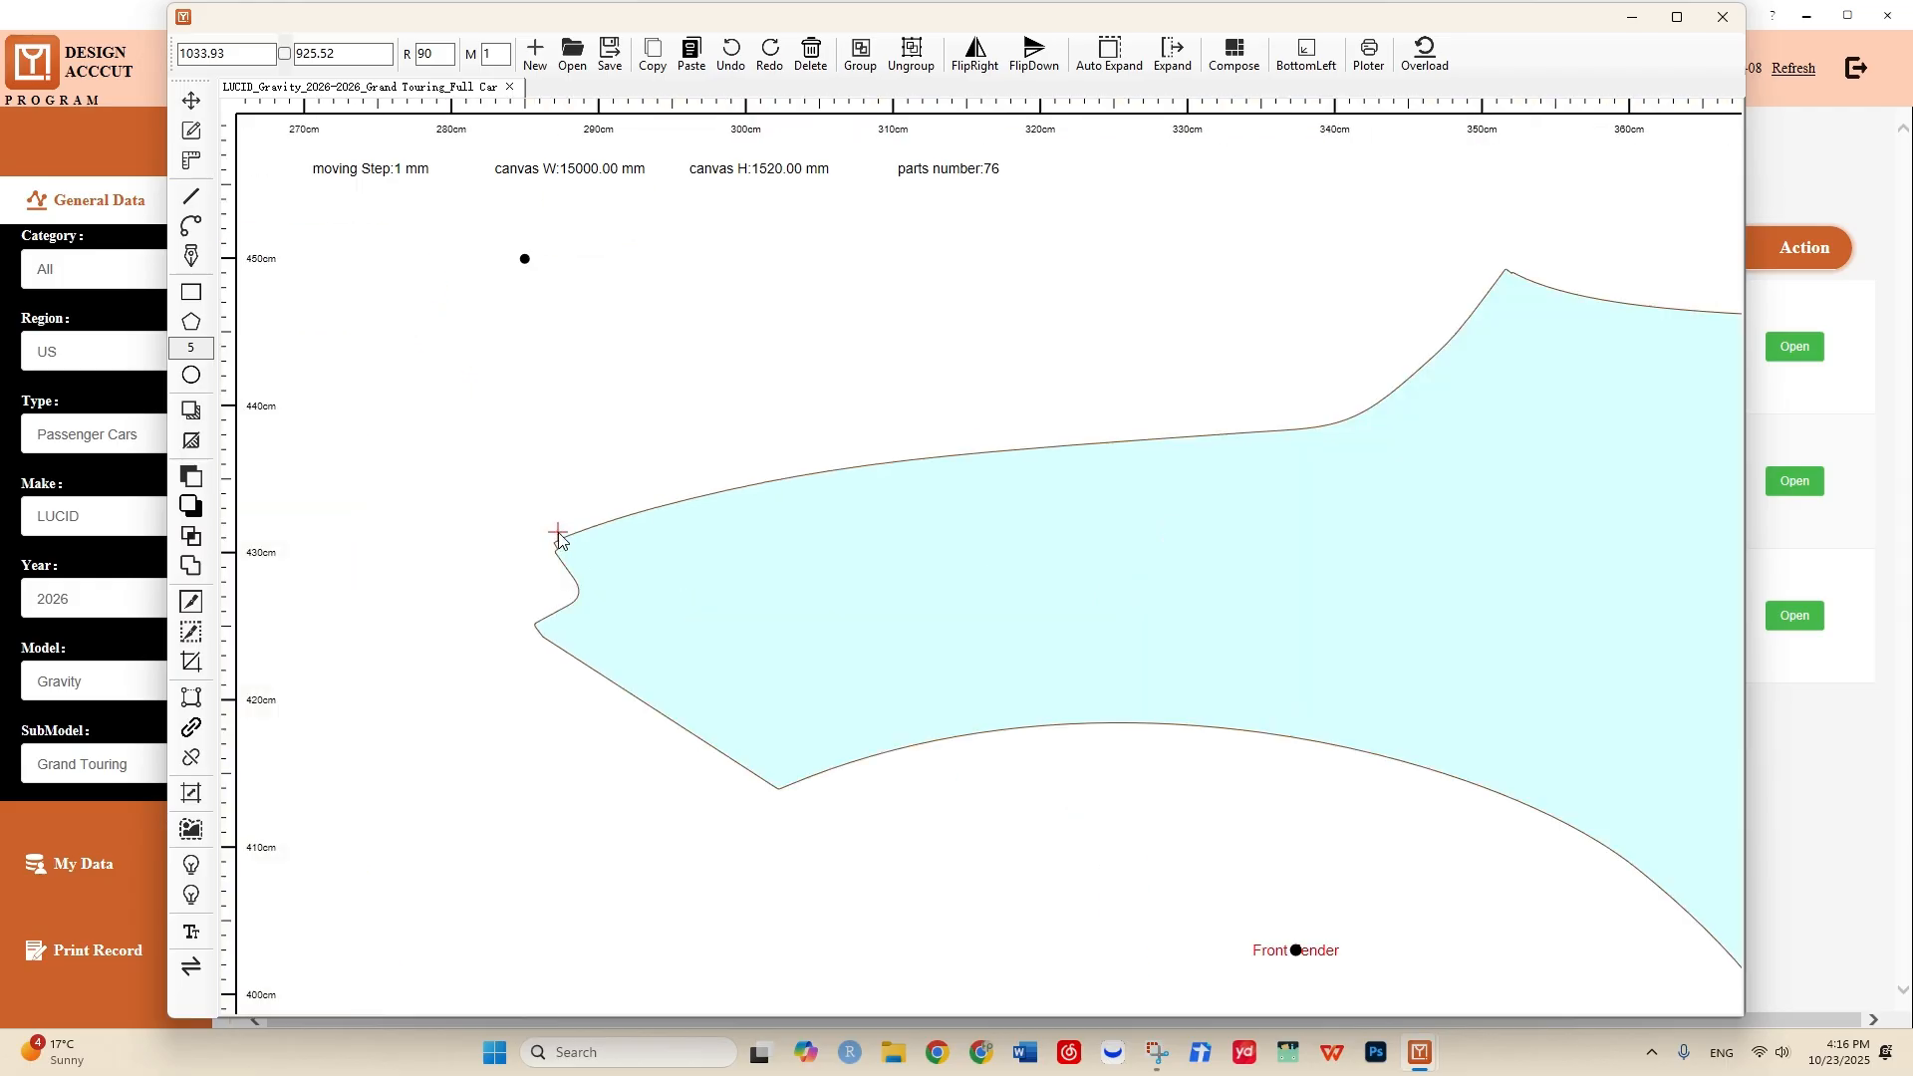
scroll(558, 538, "up", 2)
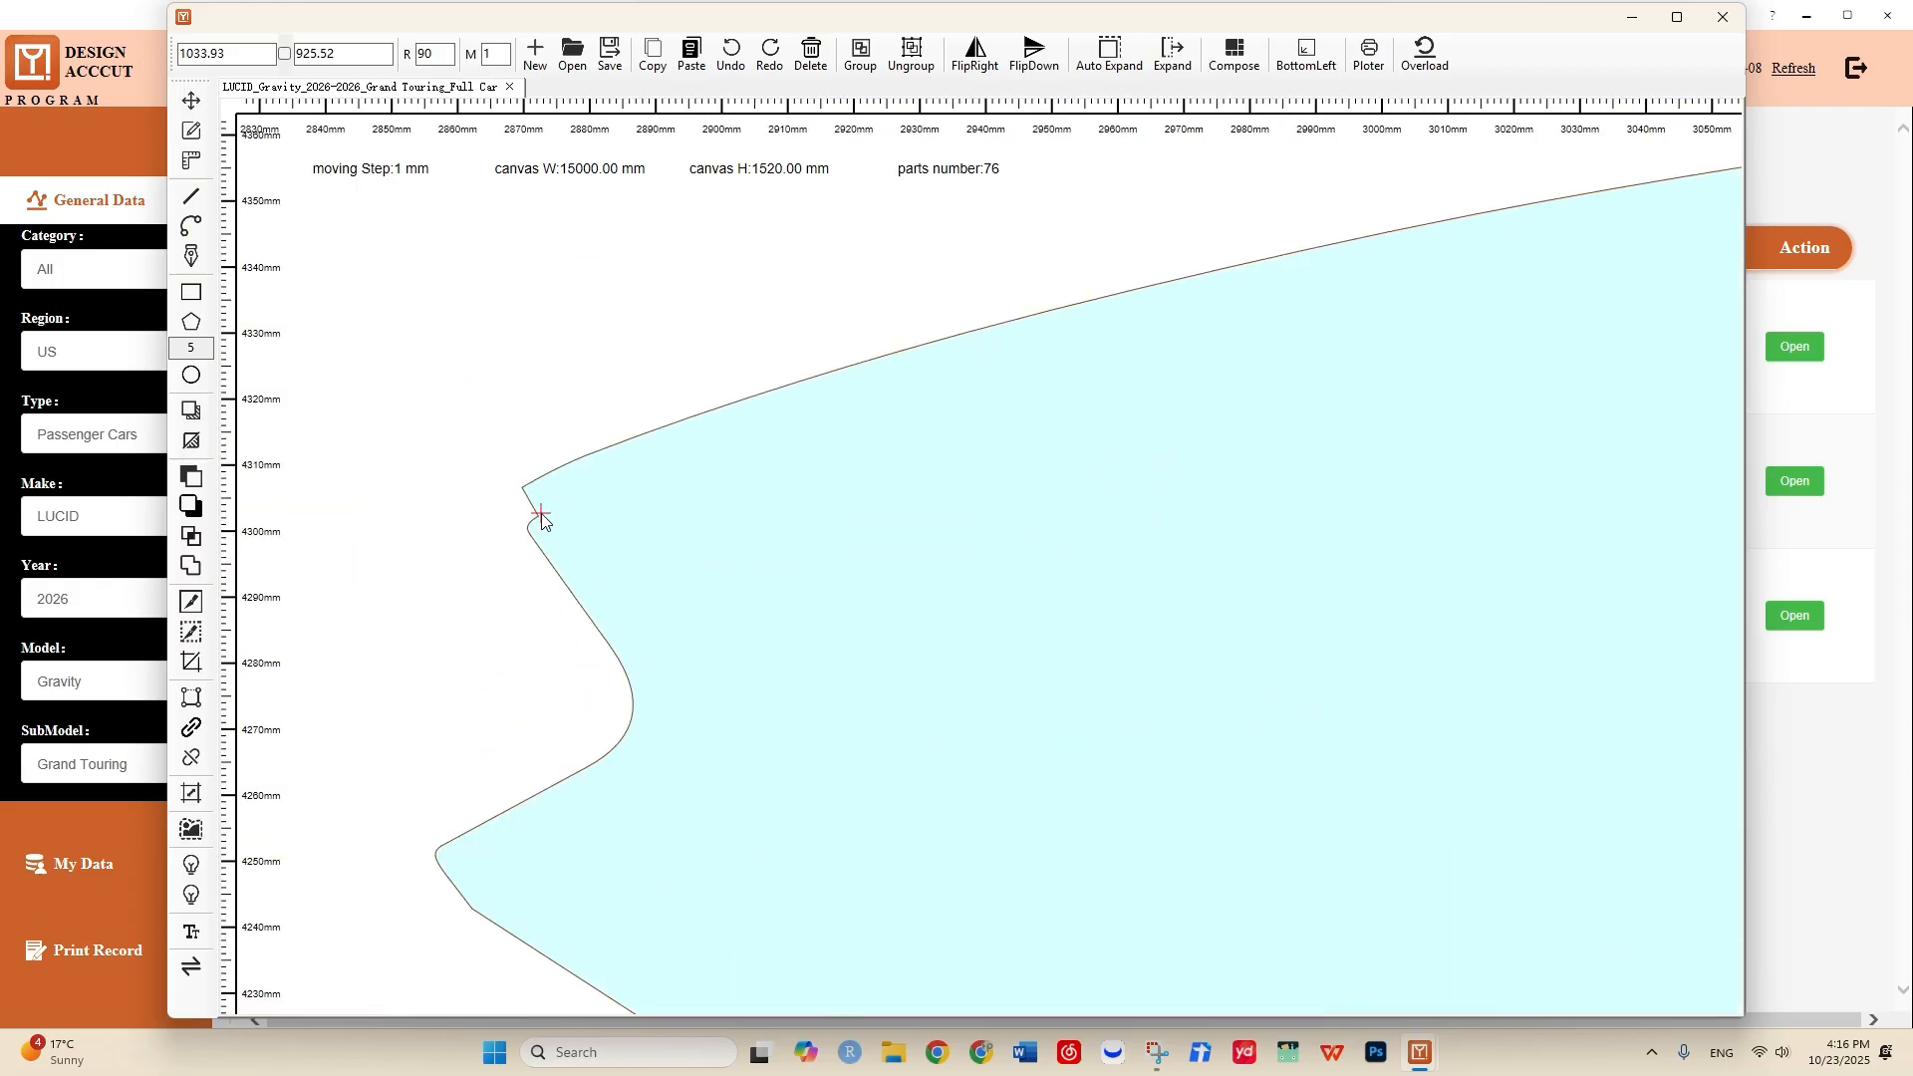
scroll(542, 516, "down", 4)
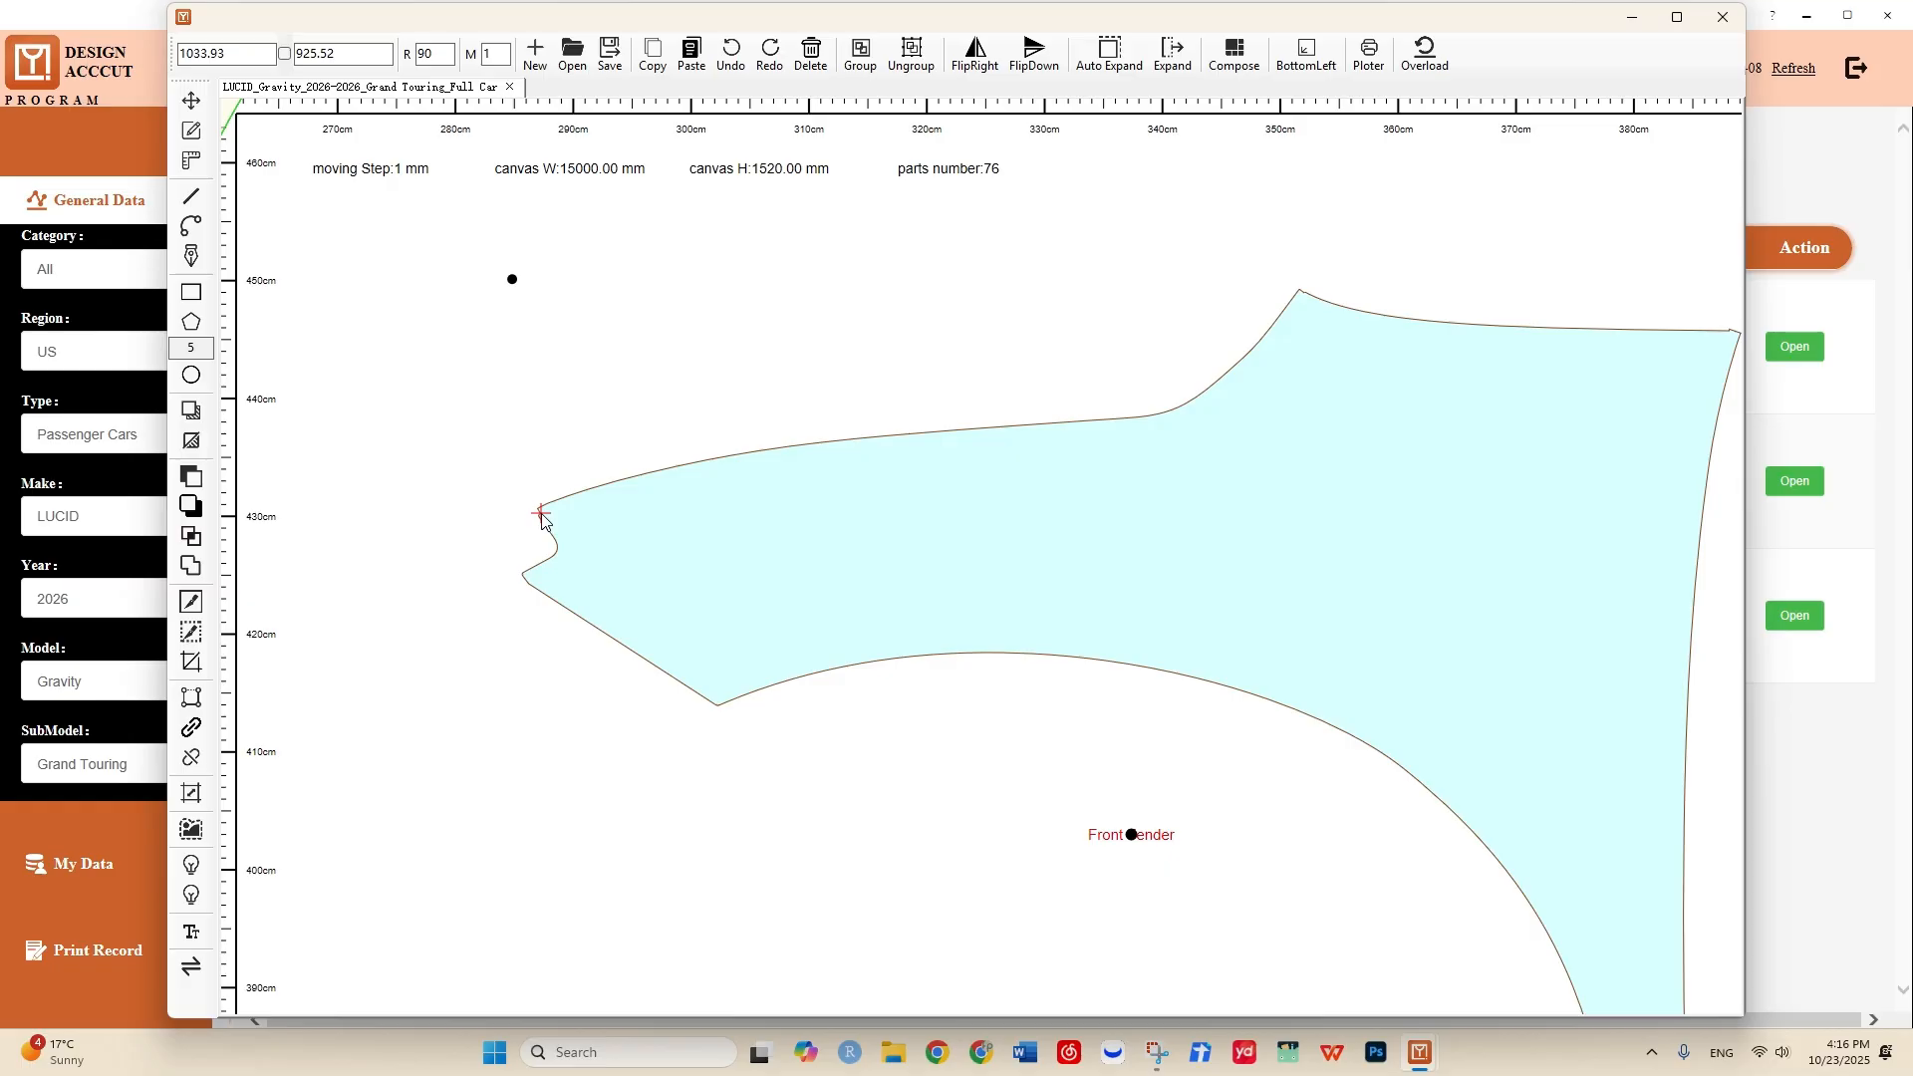
scroll(542, 516, "down", 2)
left_click(893, 777)
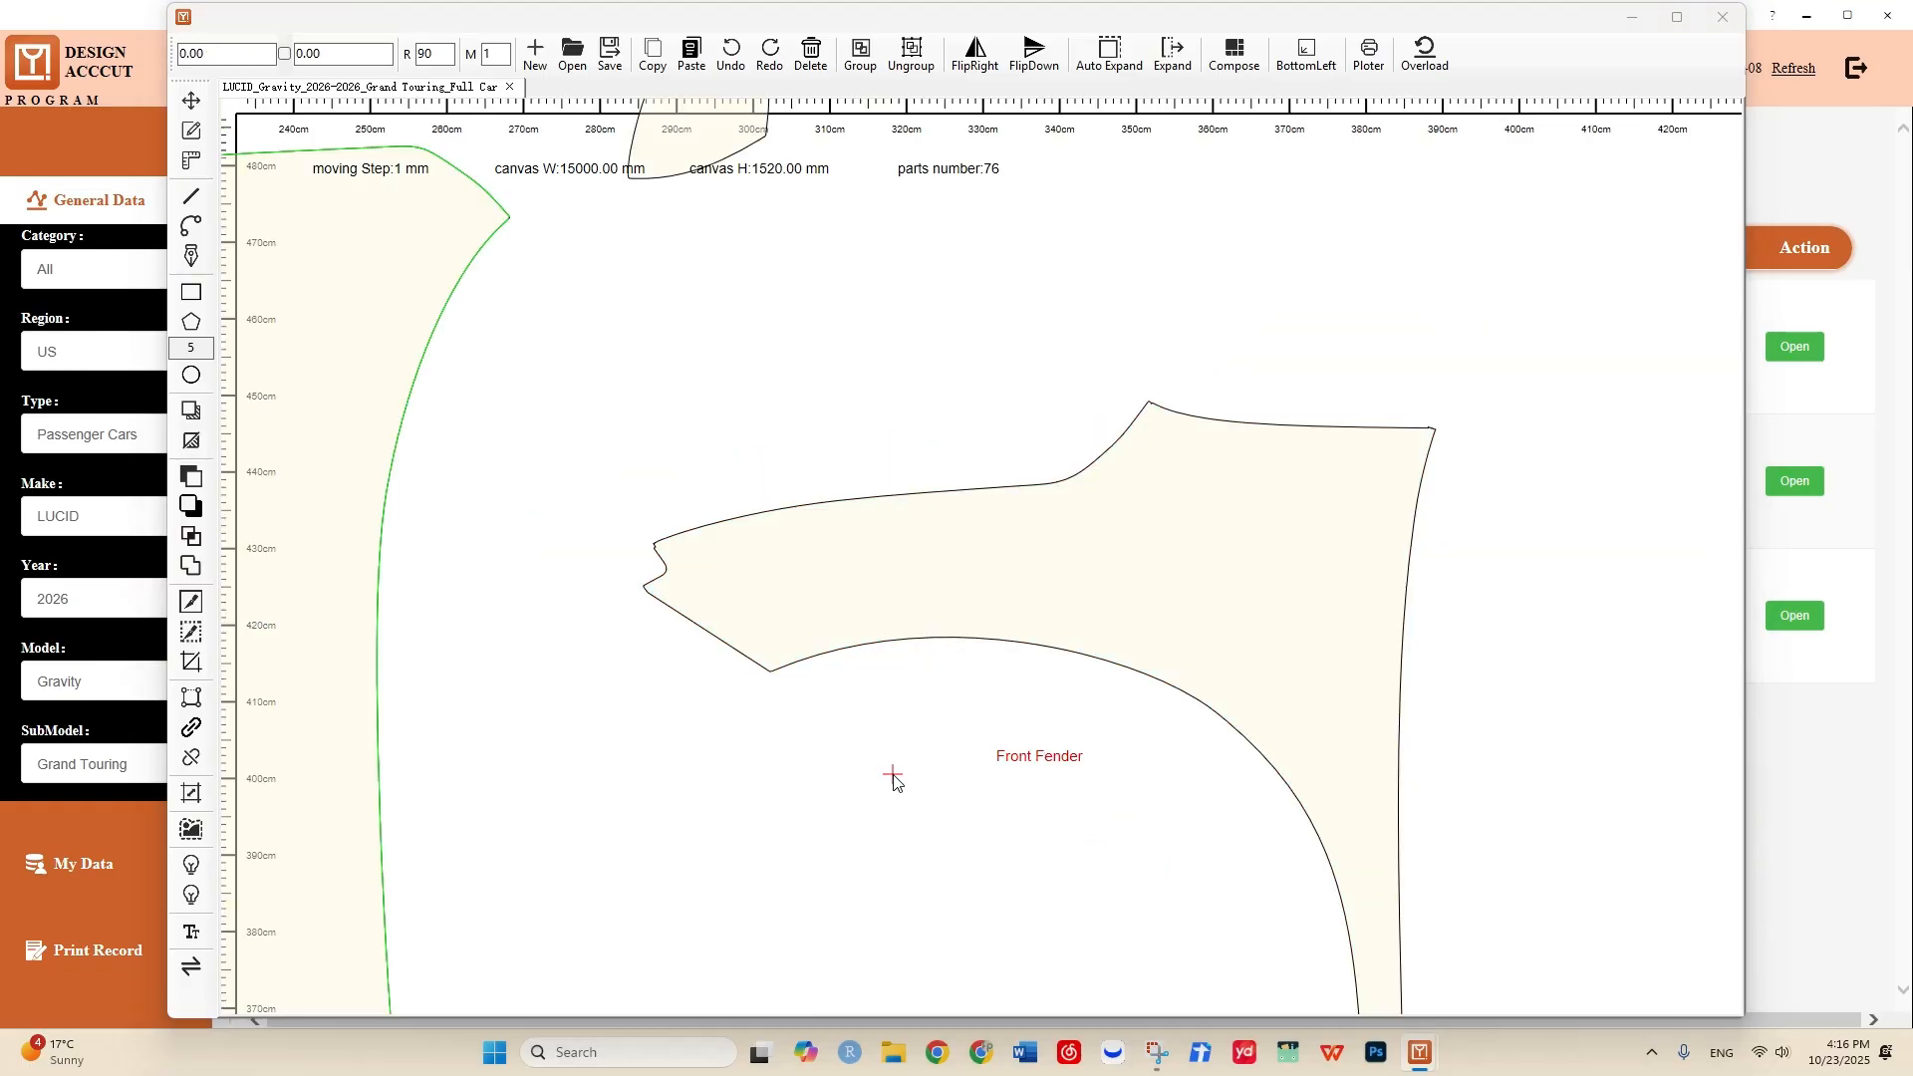
- Undo the recent front fender edits, back to the state before its edges were expanded by 5 mm
left_click_drag(1091, 610, 1201, 535)
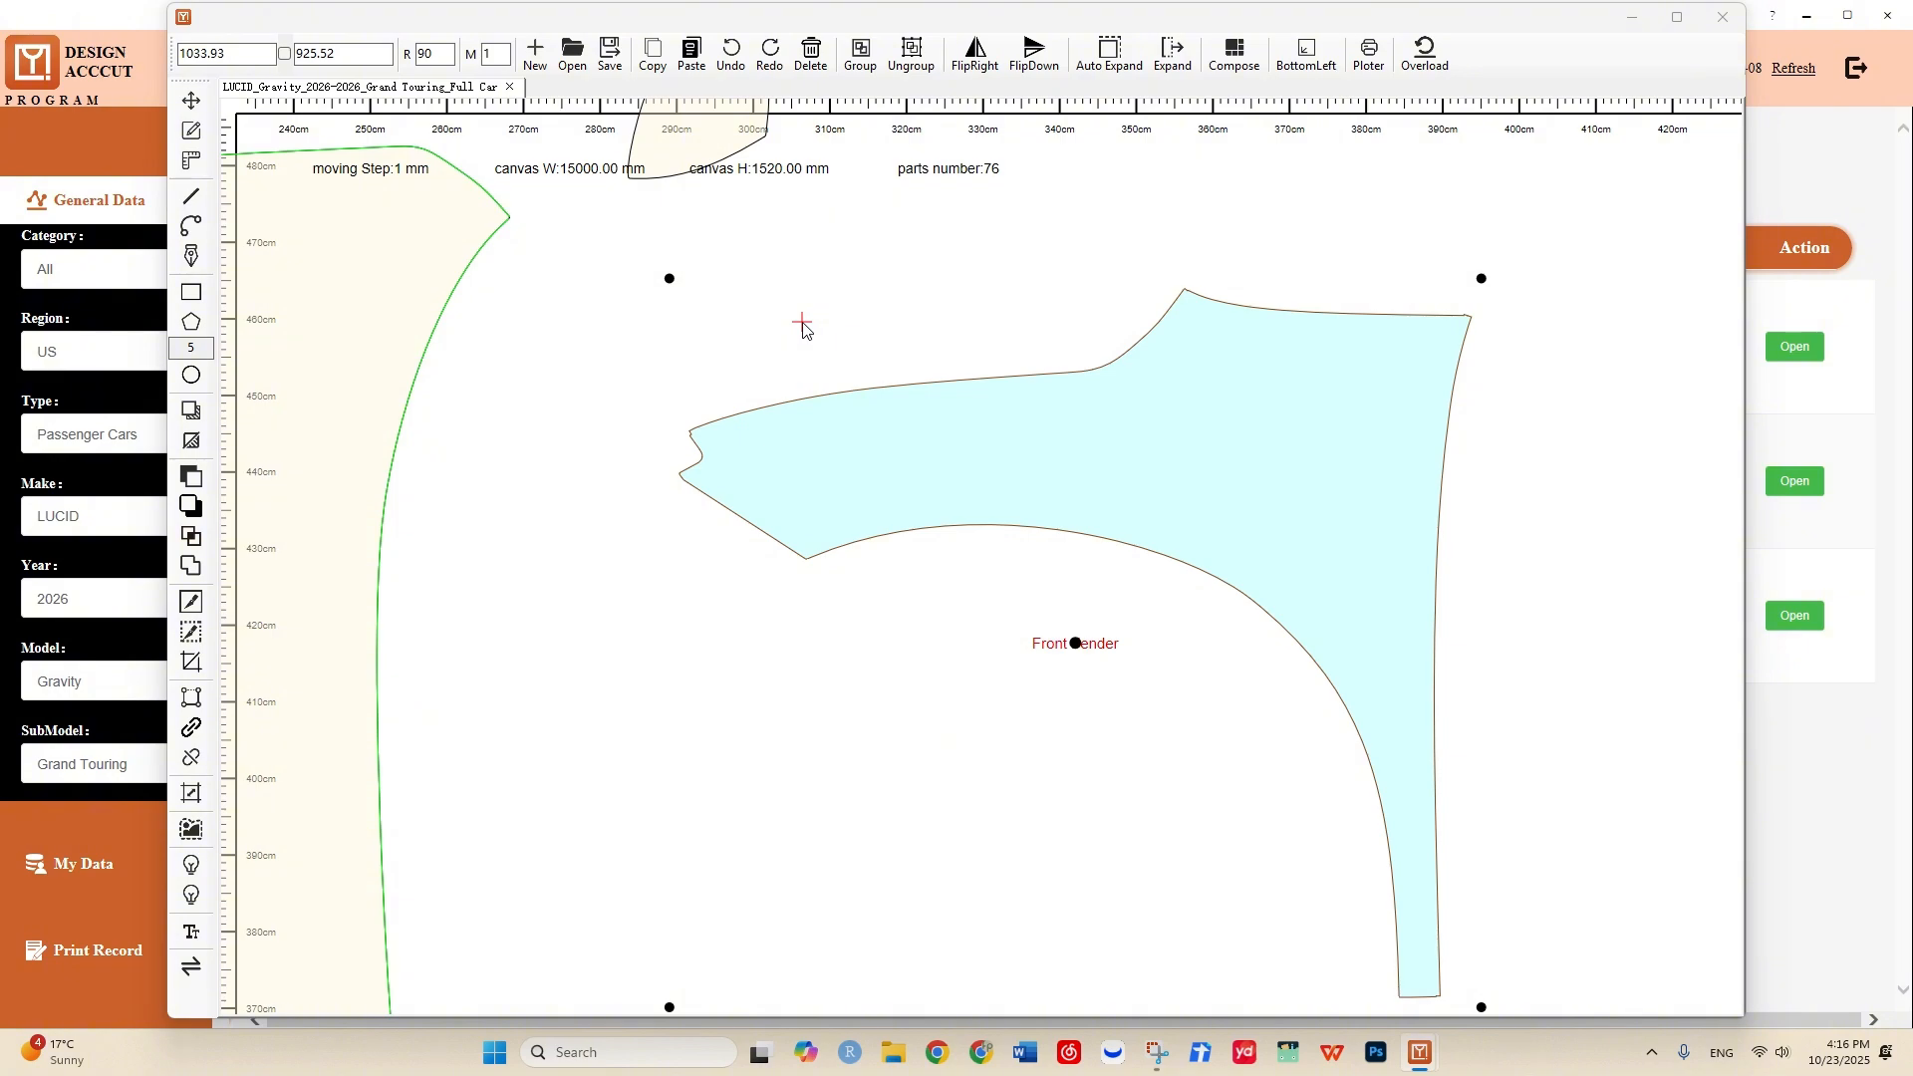
left_click(735, 63)
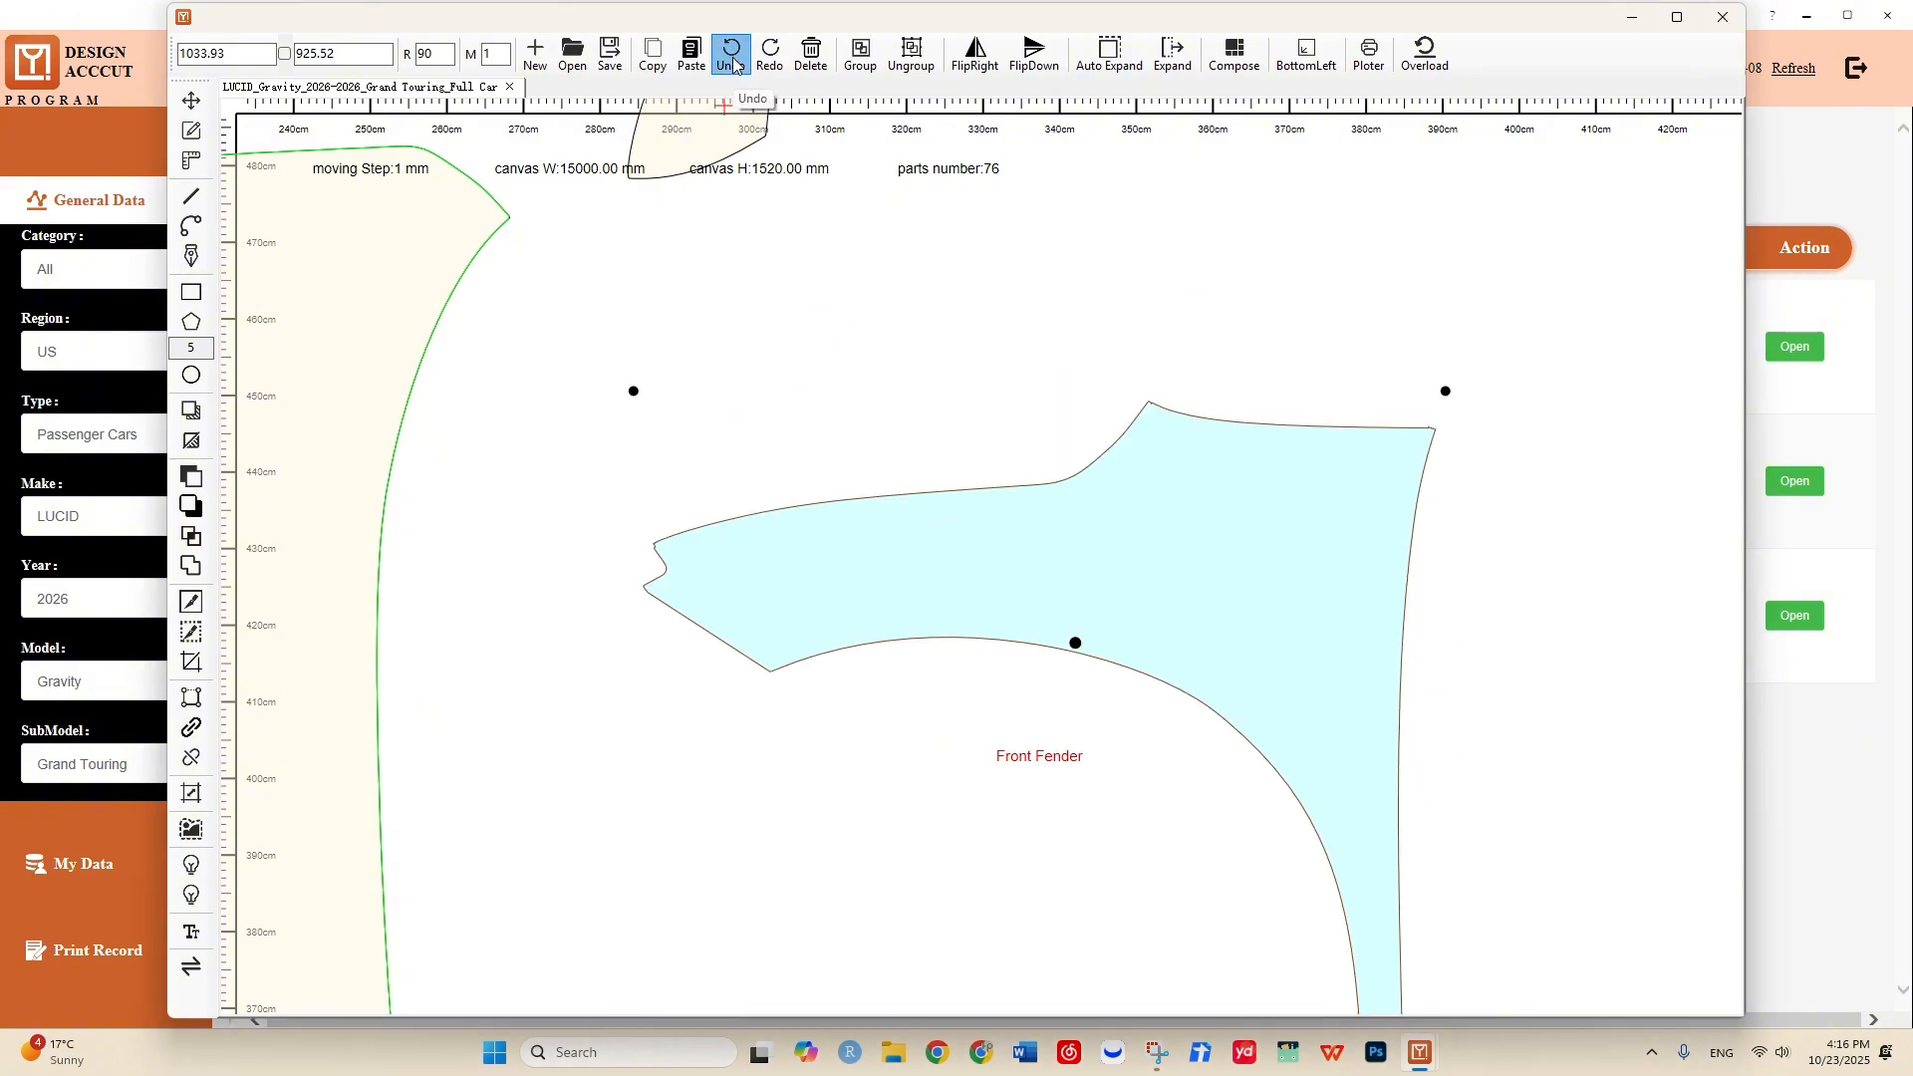
left_click(735, 63)
left_click(735, 63)
scroll(1115, 578, "up", 3)
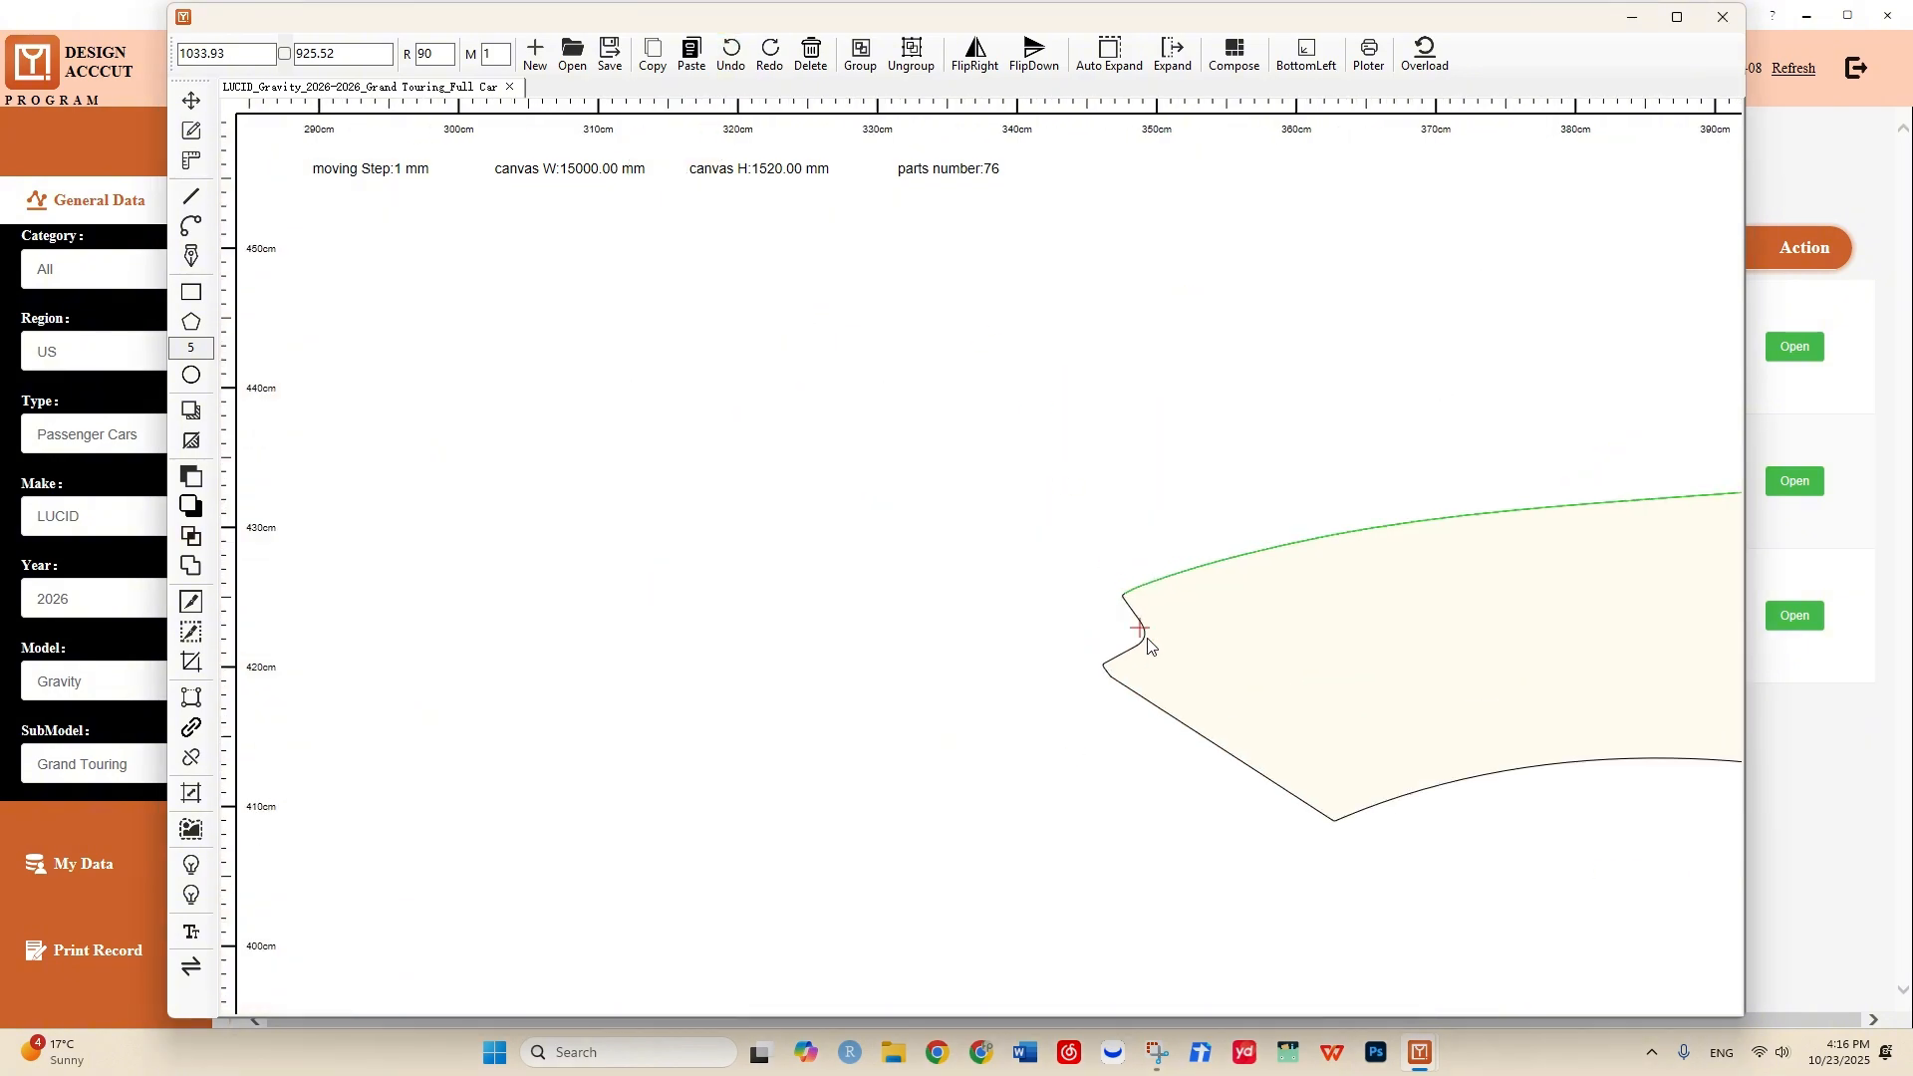
scroll(1120, 586, "down", 2)
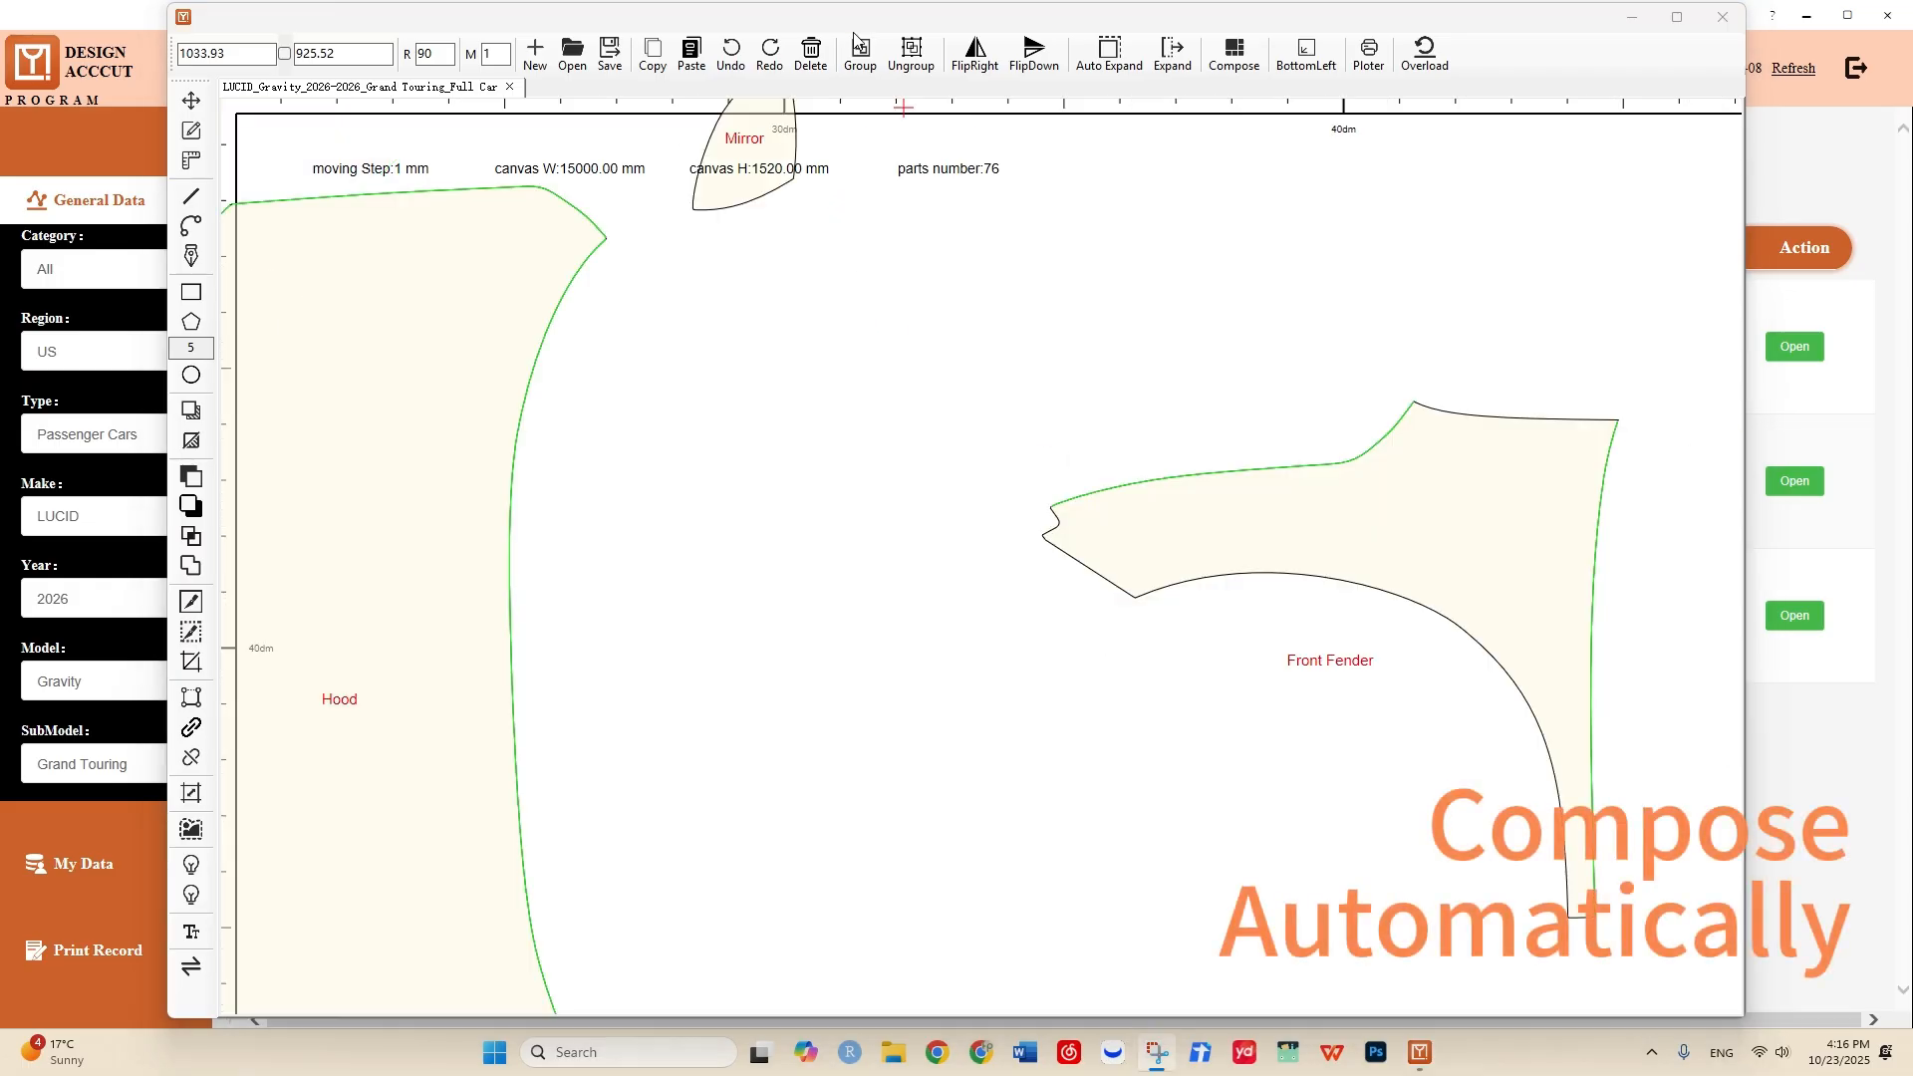
- Select all parts of the car pattern together and open the Compose settings for them
left_click(1252, 67)
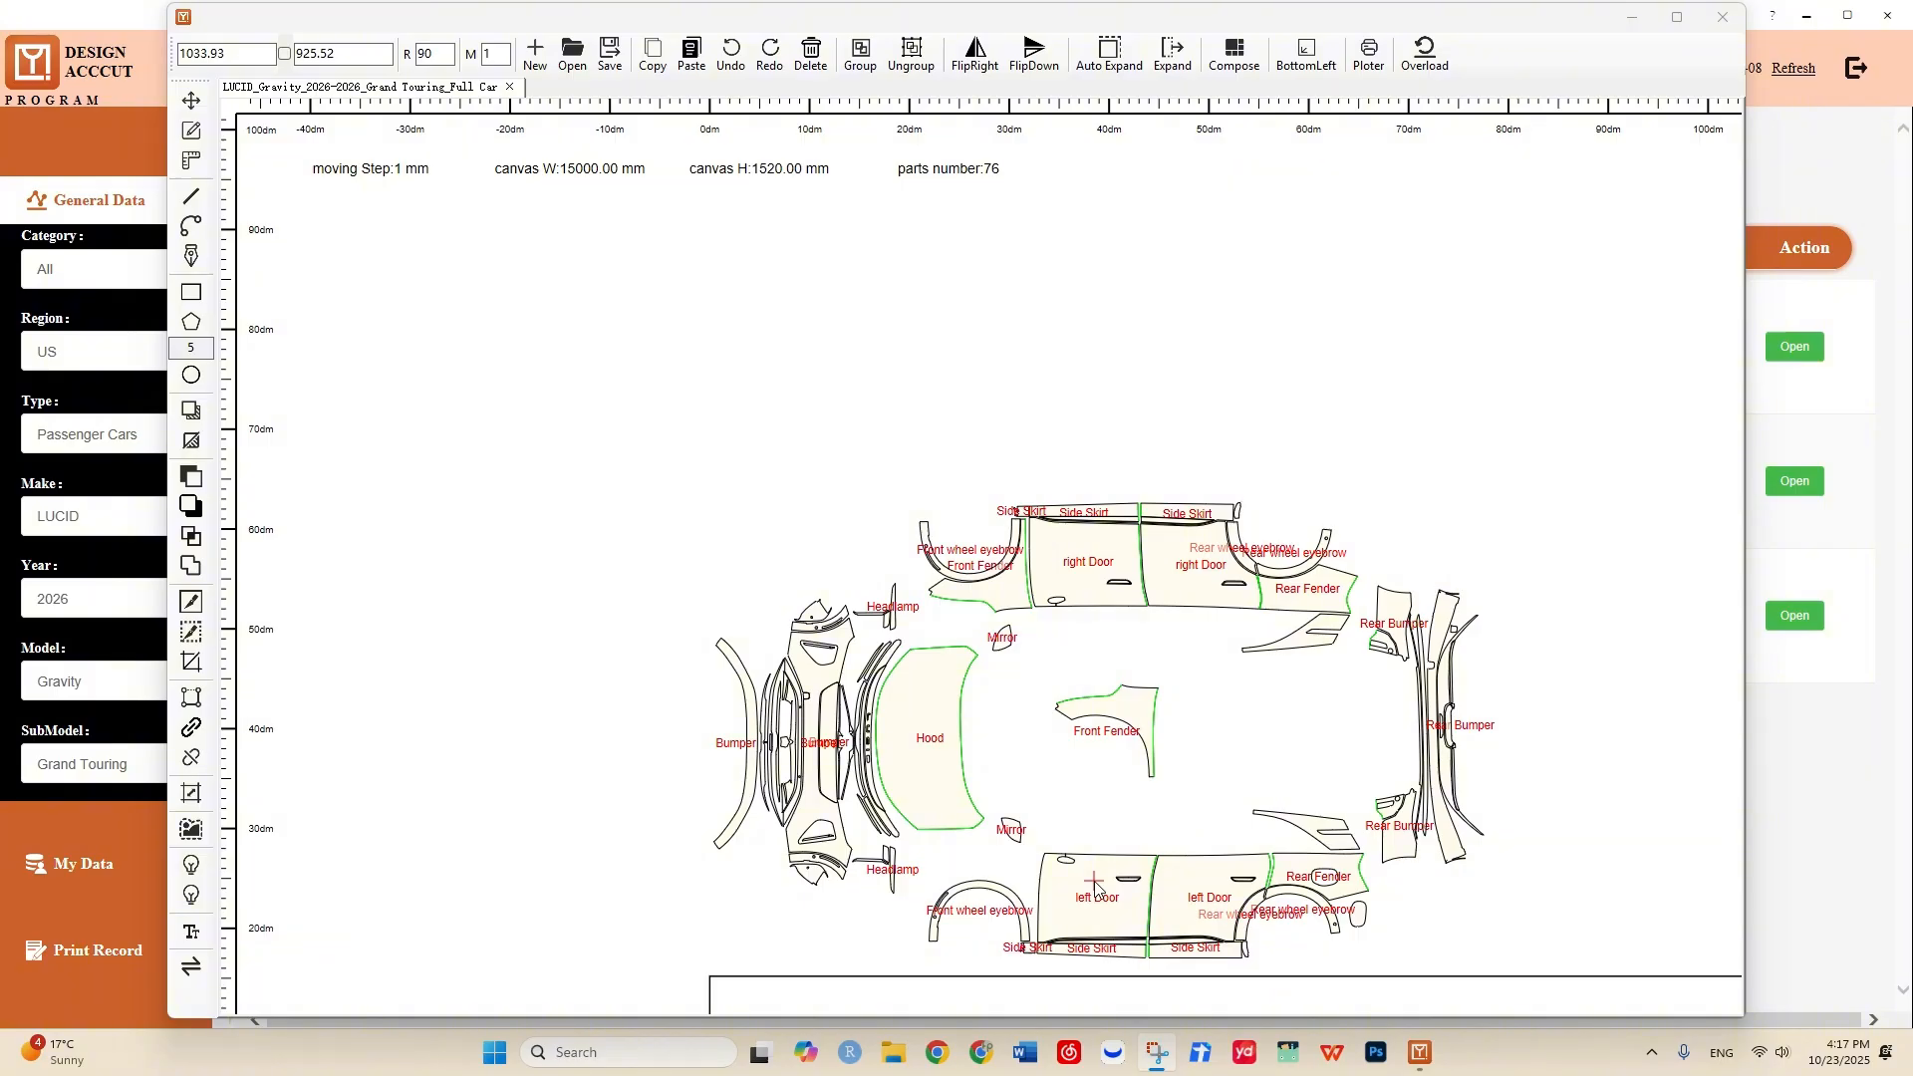
scroll(1094, 885, "down", 2)
left_click(745, 846)
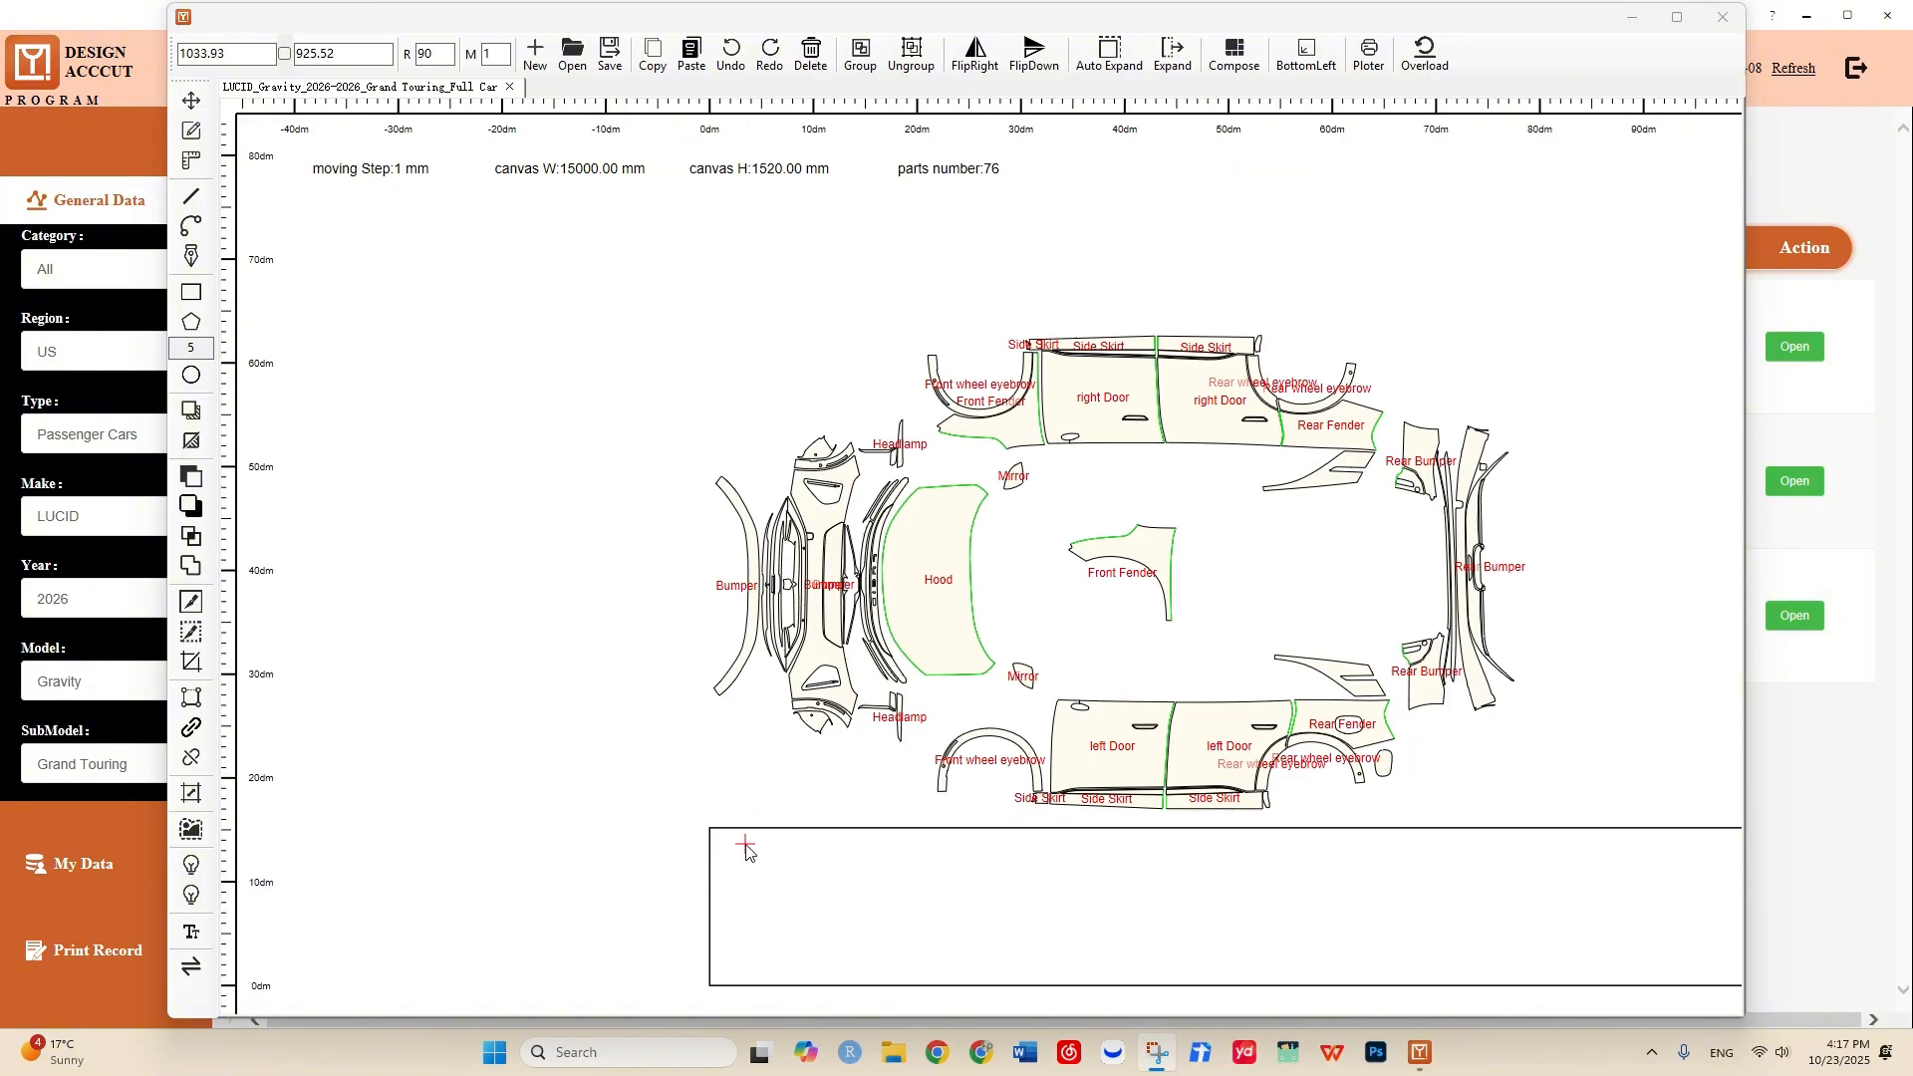
left_click_drag(1601, 820, 452, 275)
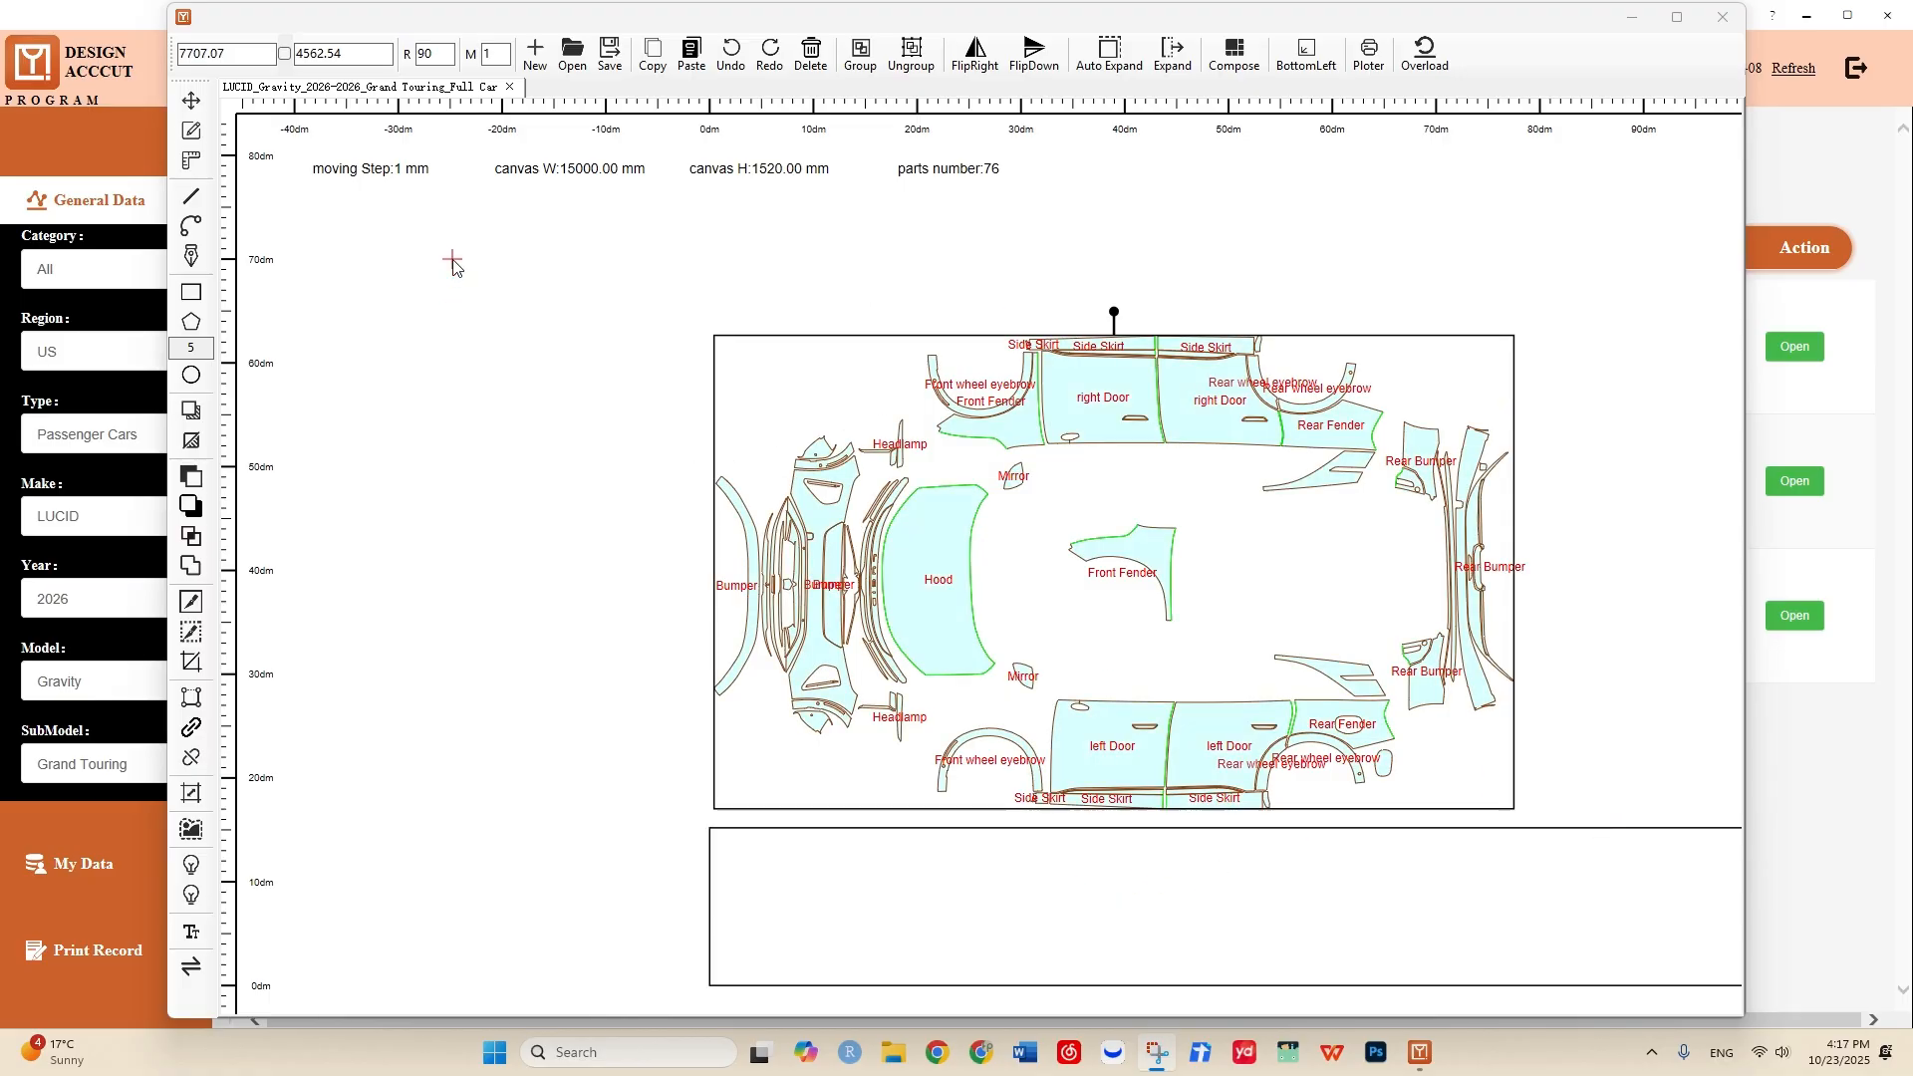
left_click(1255, 58)
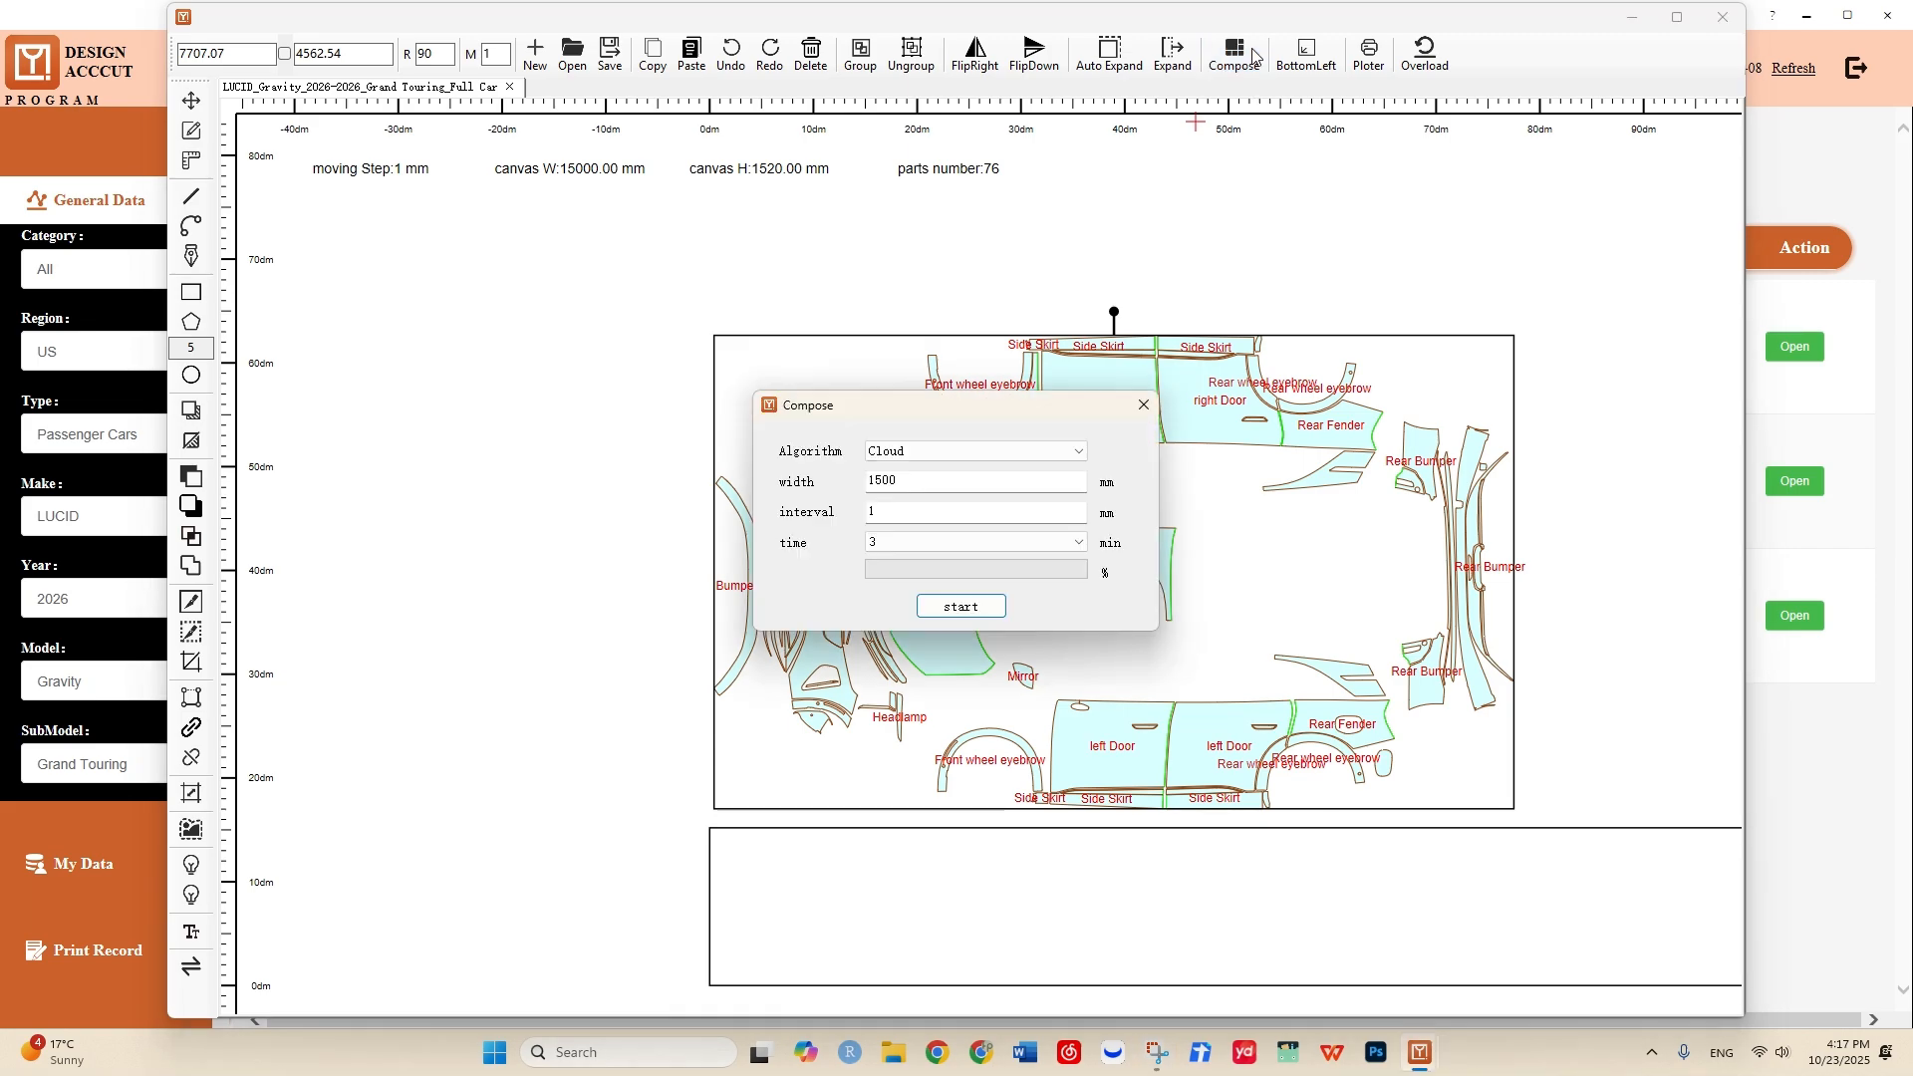
- Set the Compose algorithm to Local and reopen the list of algorithm choices
left_click(894, 454)
left_click(907, 480)
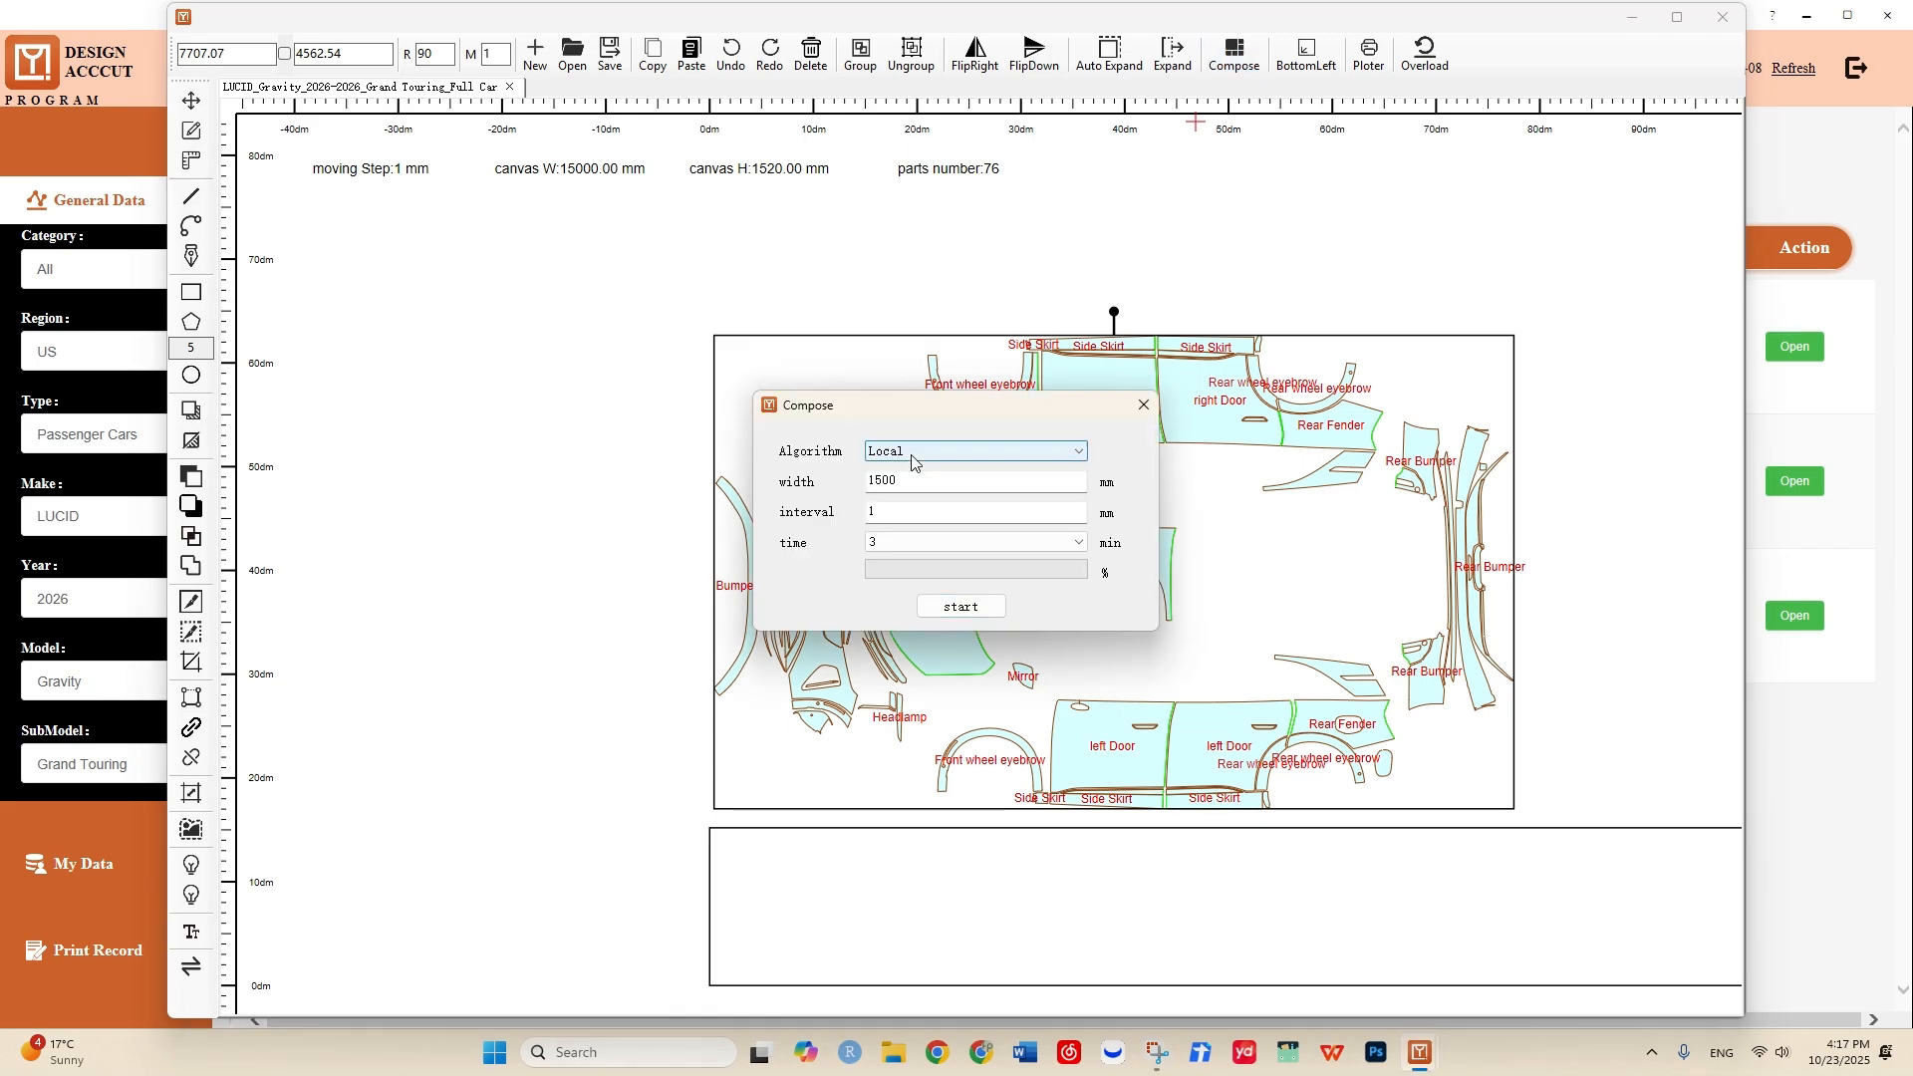
left_click(913, 456)
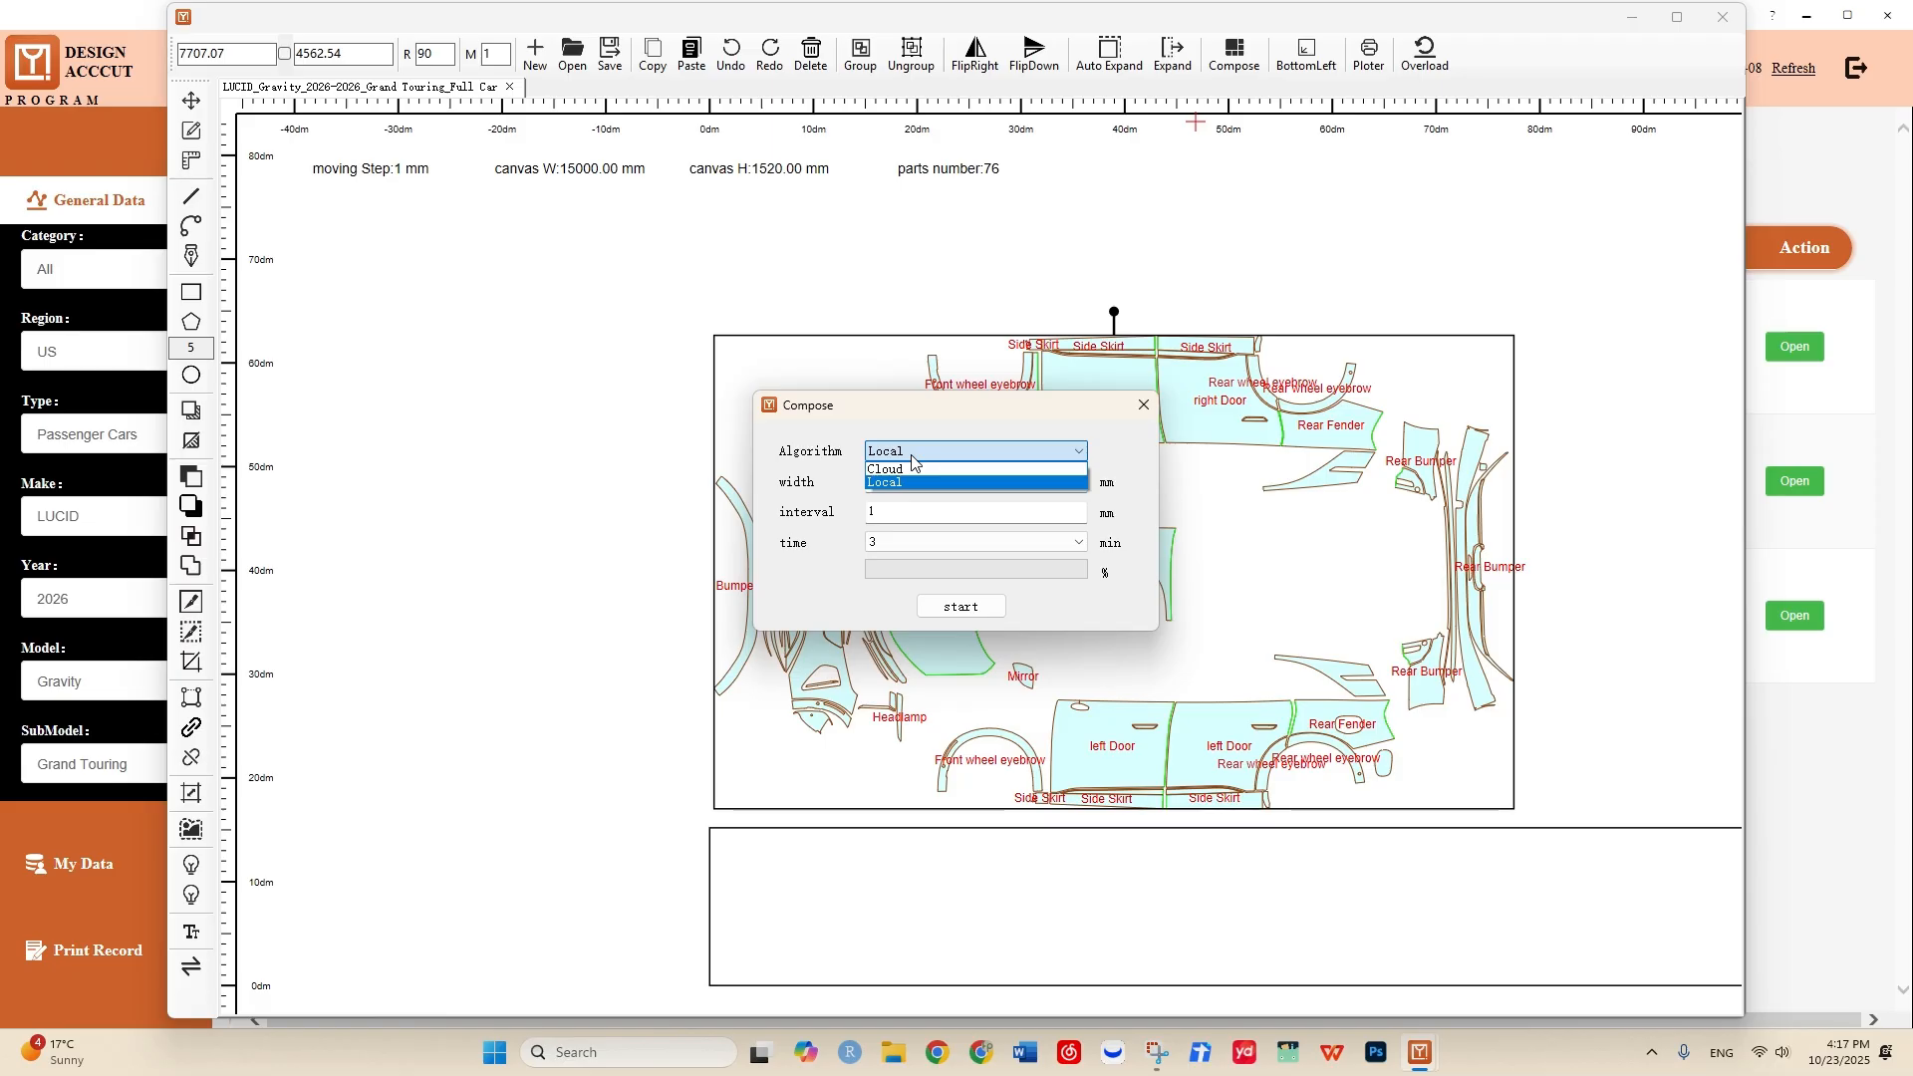